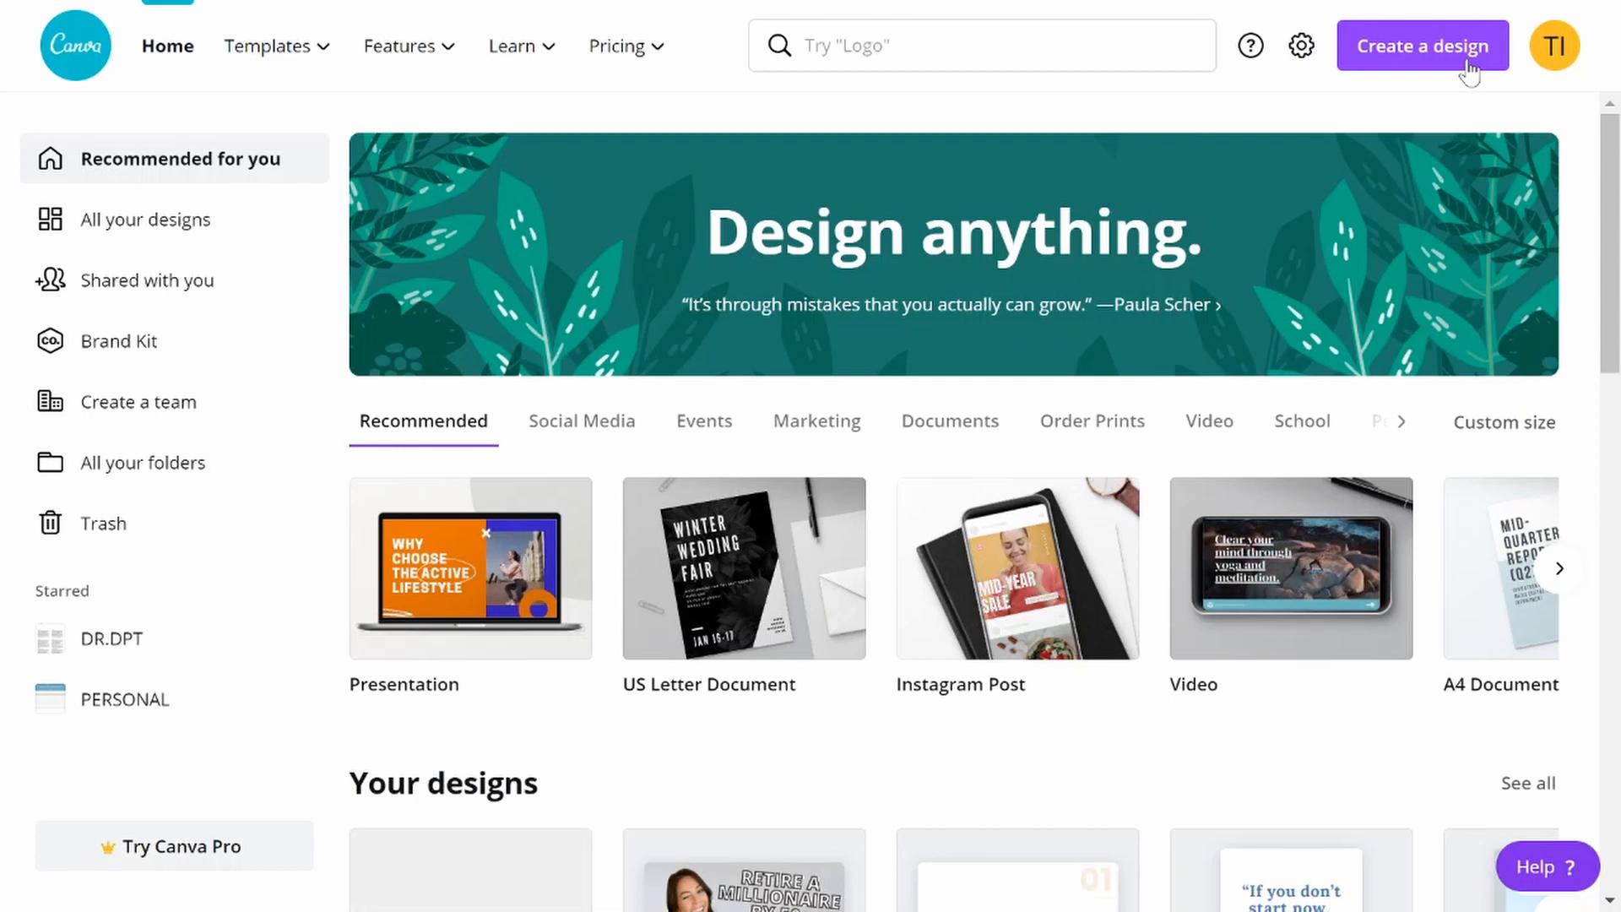
# Create a new blank US Letter document
pyautogui.click(1467, 64)
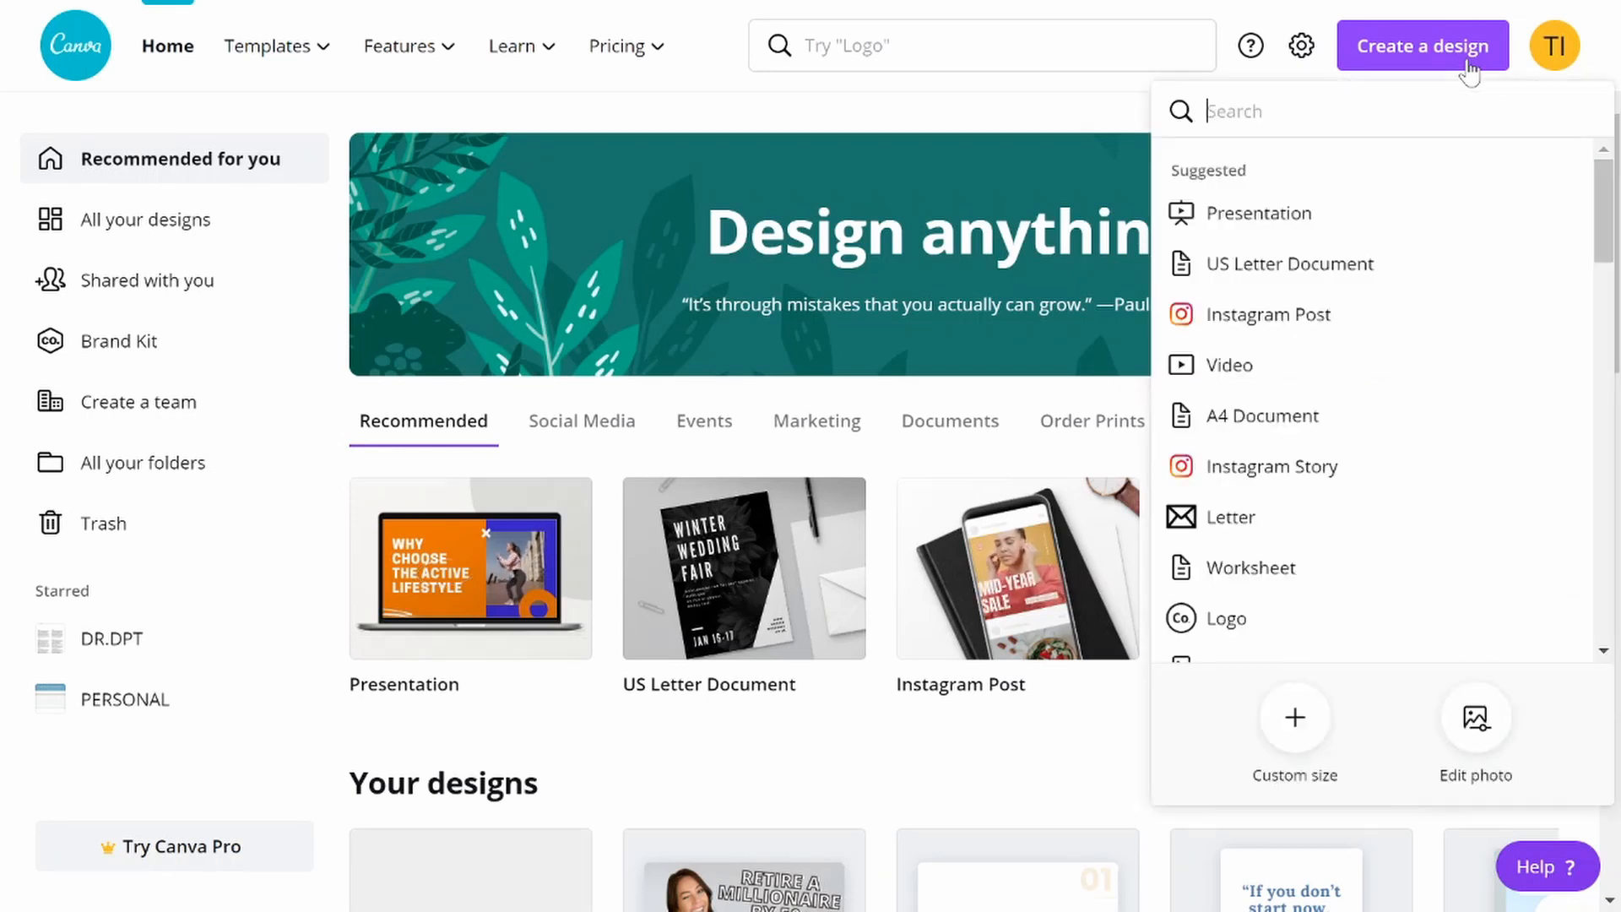
pyautogui.click(1346, 282)
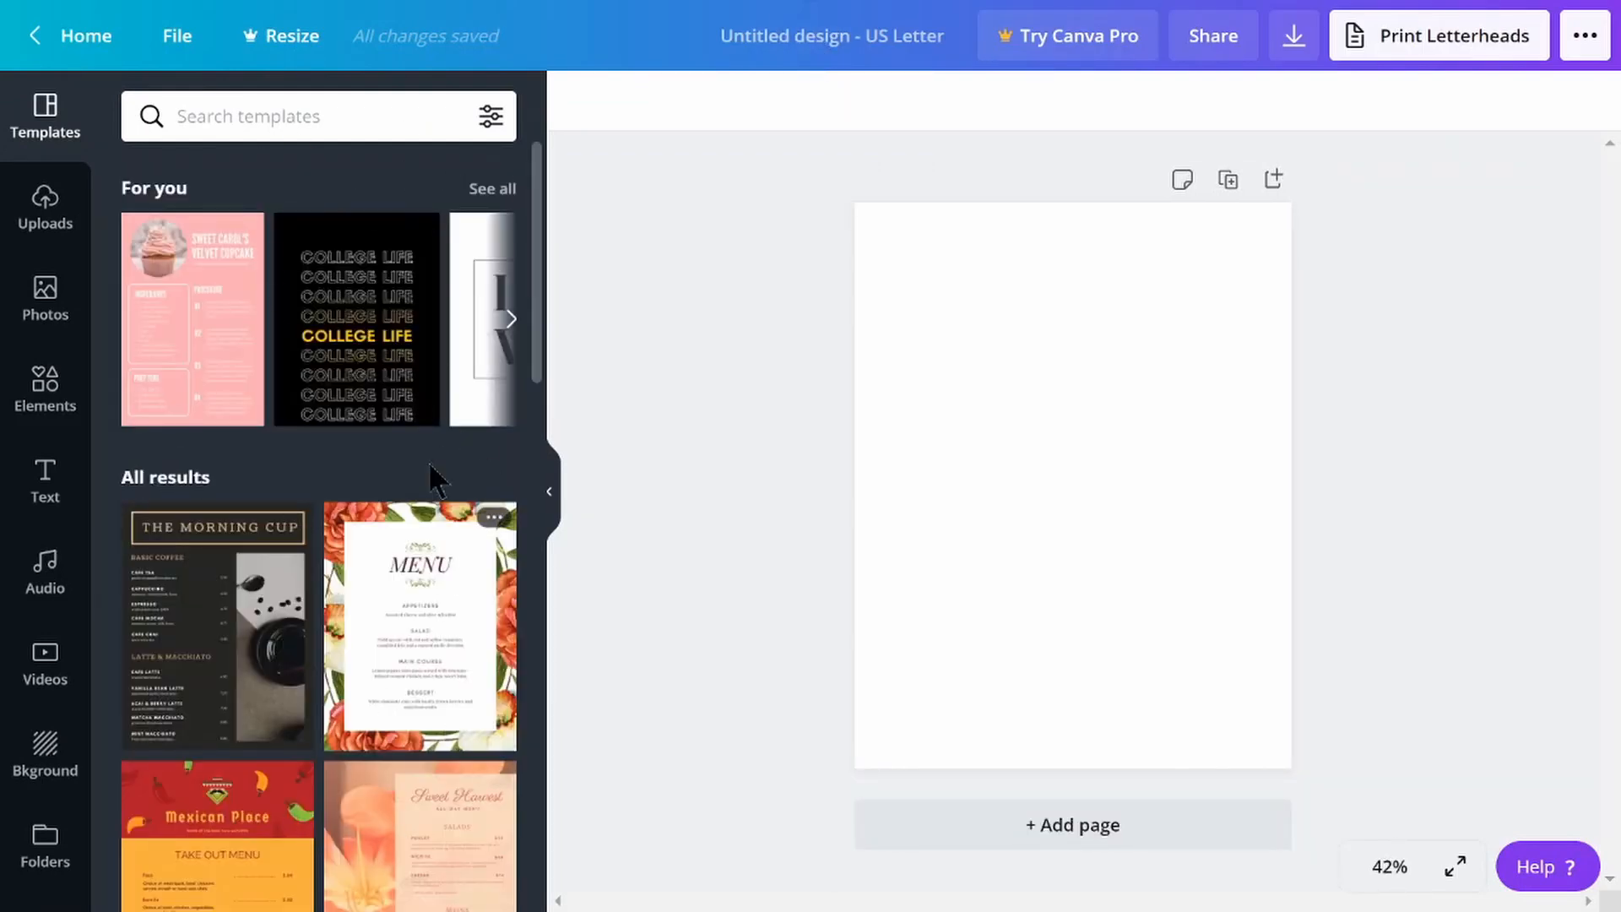
pyautogui.click(551, 493)
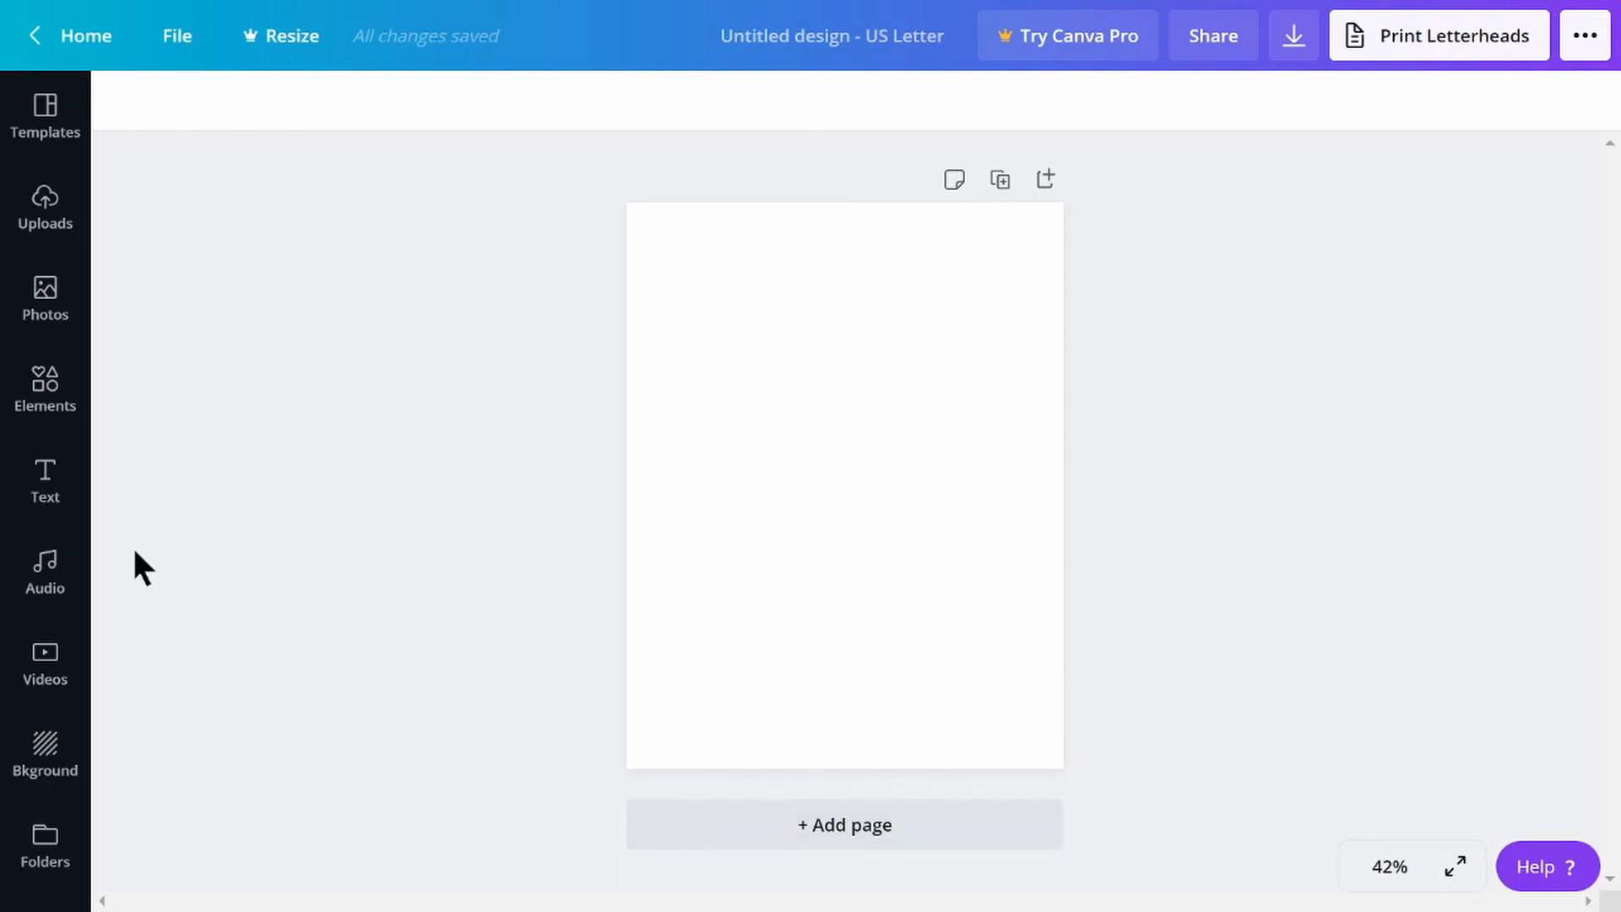
# Add the recently used "welcome little one!" text combination and move it near the top of the page
pyautogui.click(46, 498)
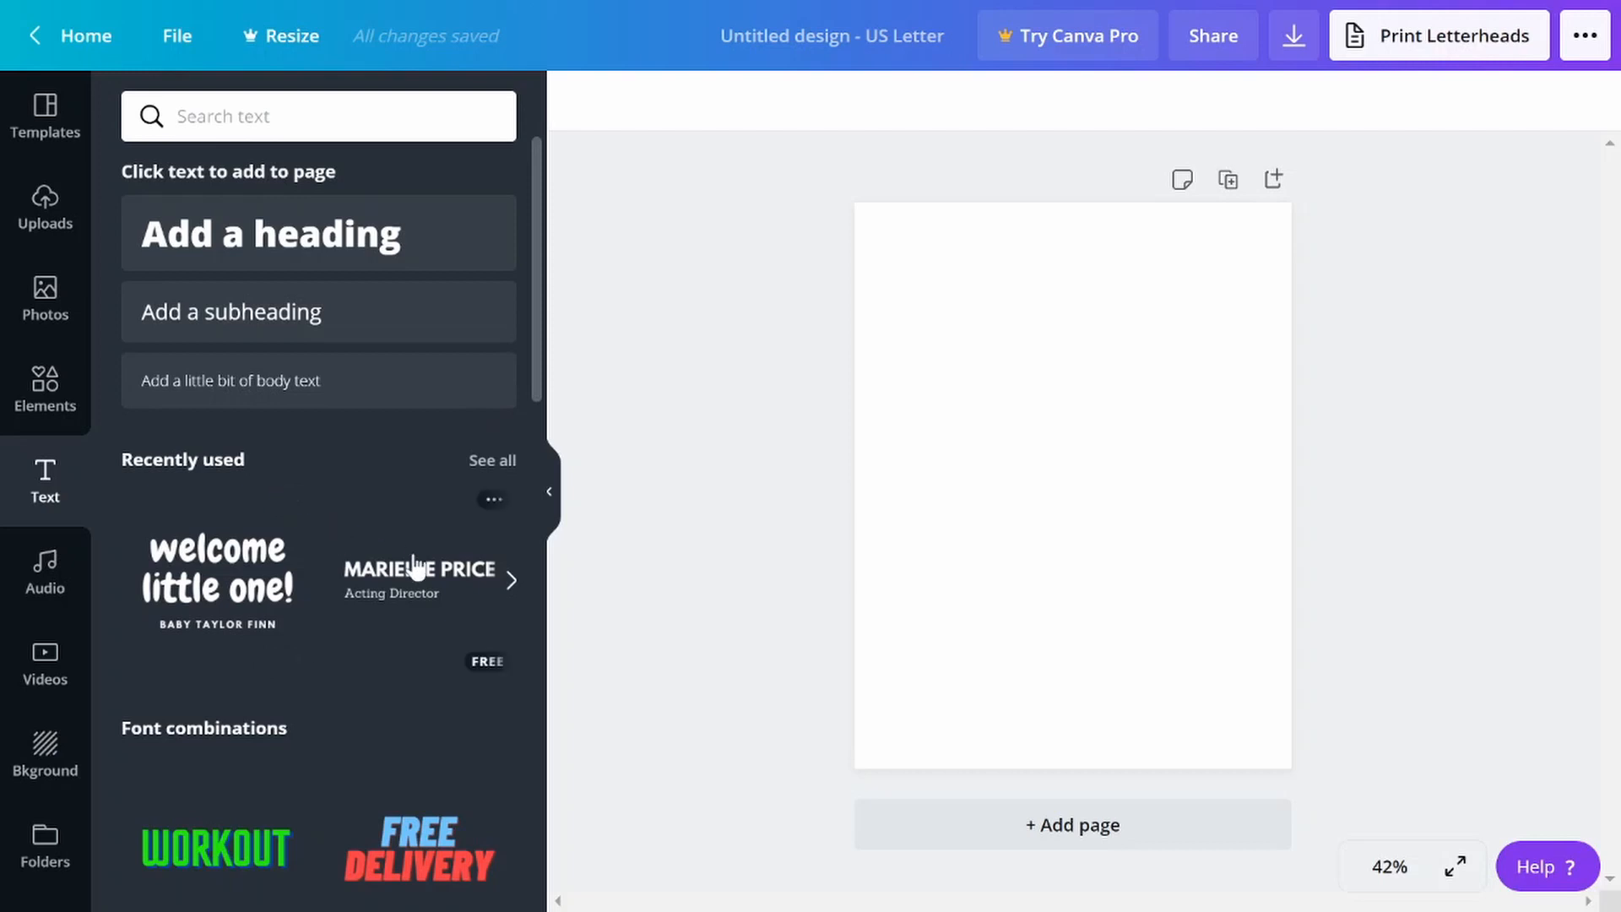
pyautogui.click(496, 460)
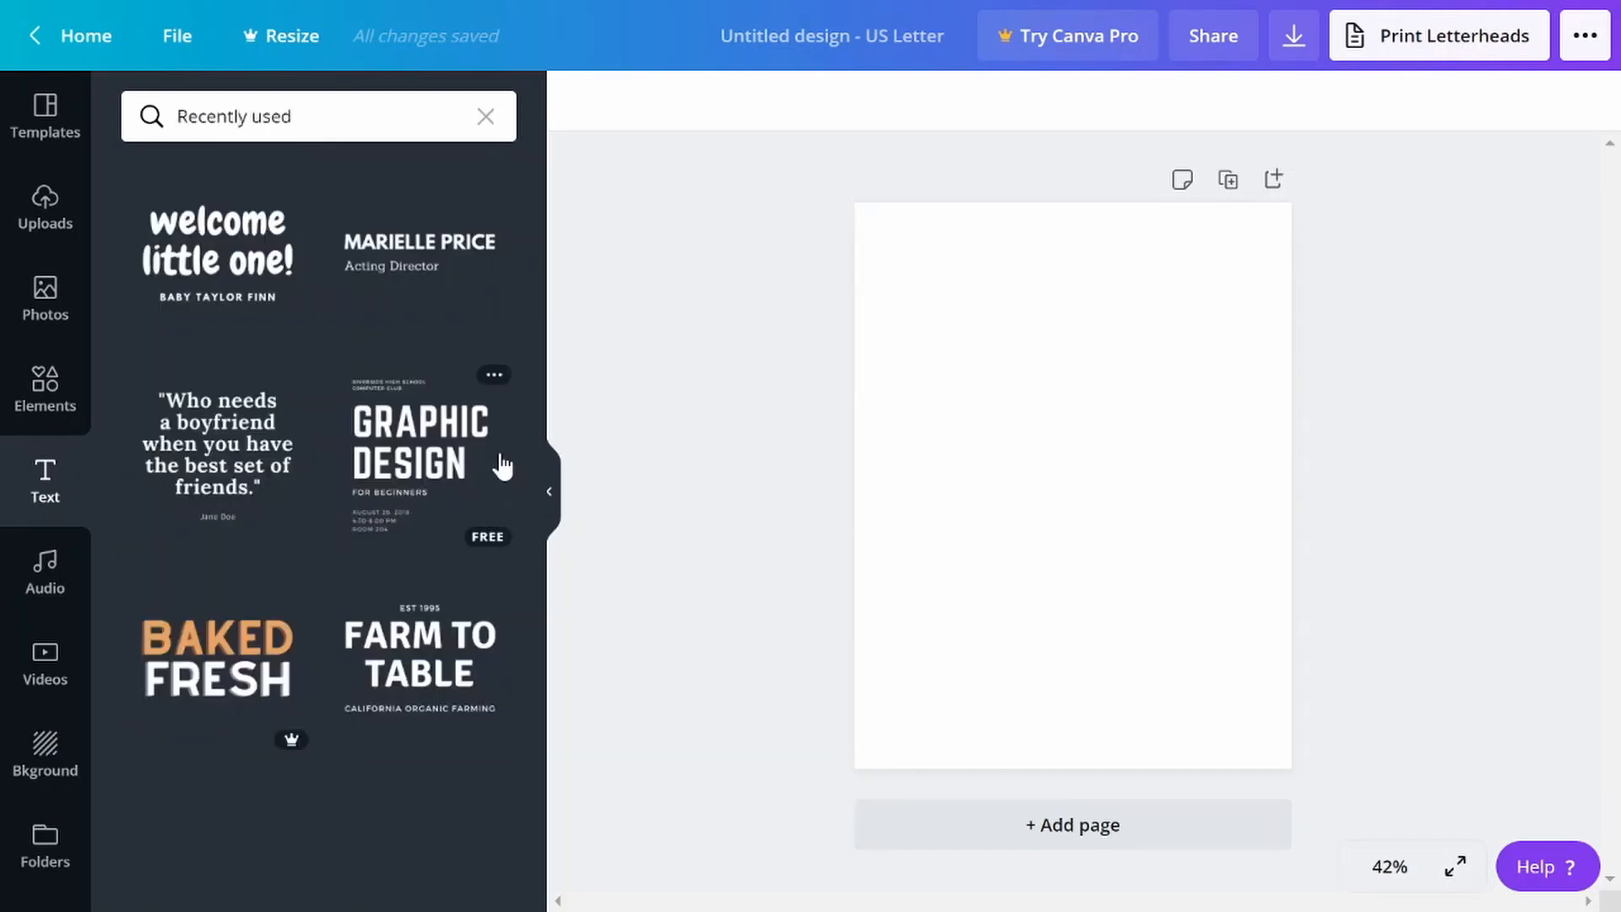
pyautogui.click(222, 264)
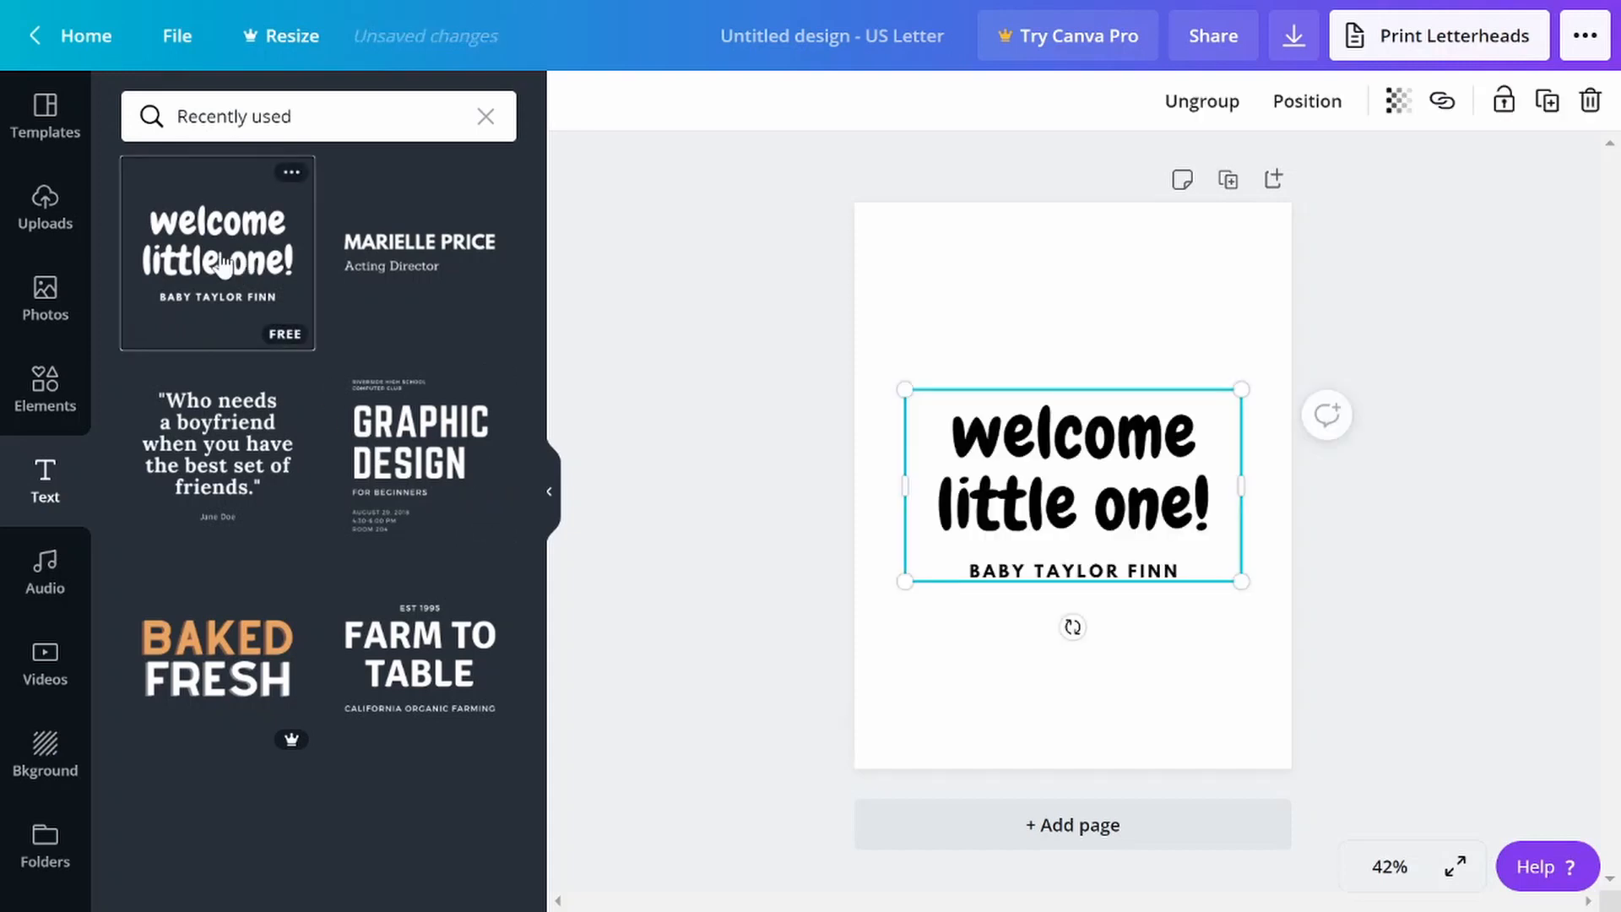
pyautogui.click(550, 477)
pyautogui.moveTo(849, 464); pyautogui.dragTo(850, 326)
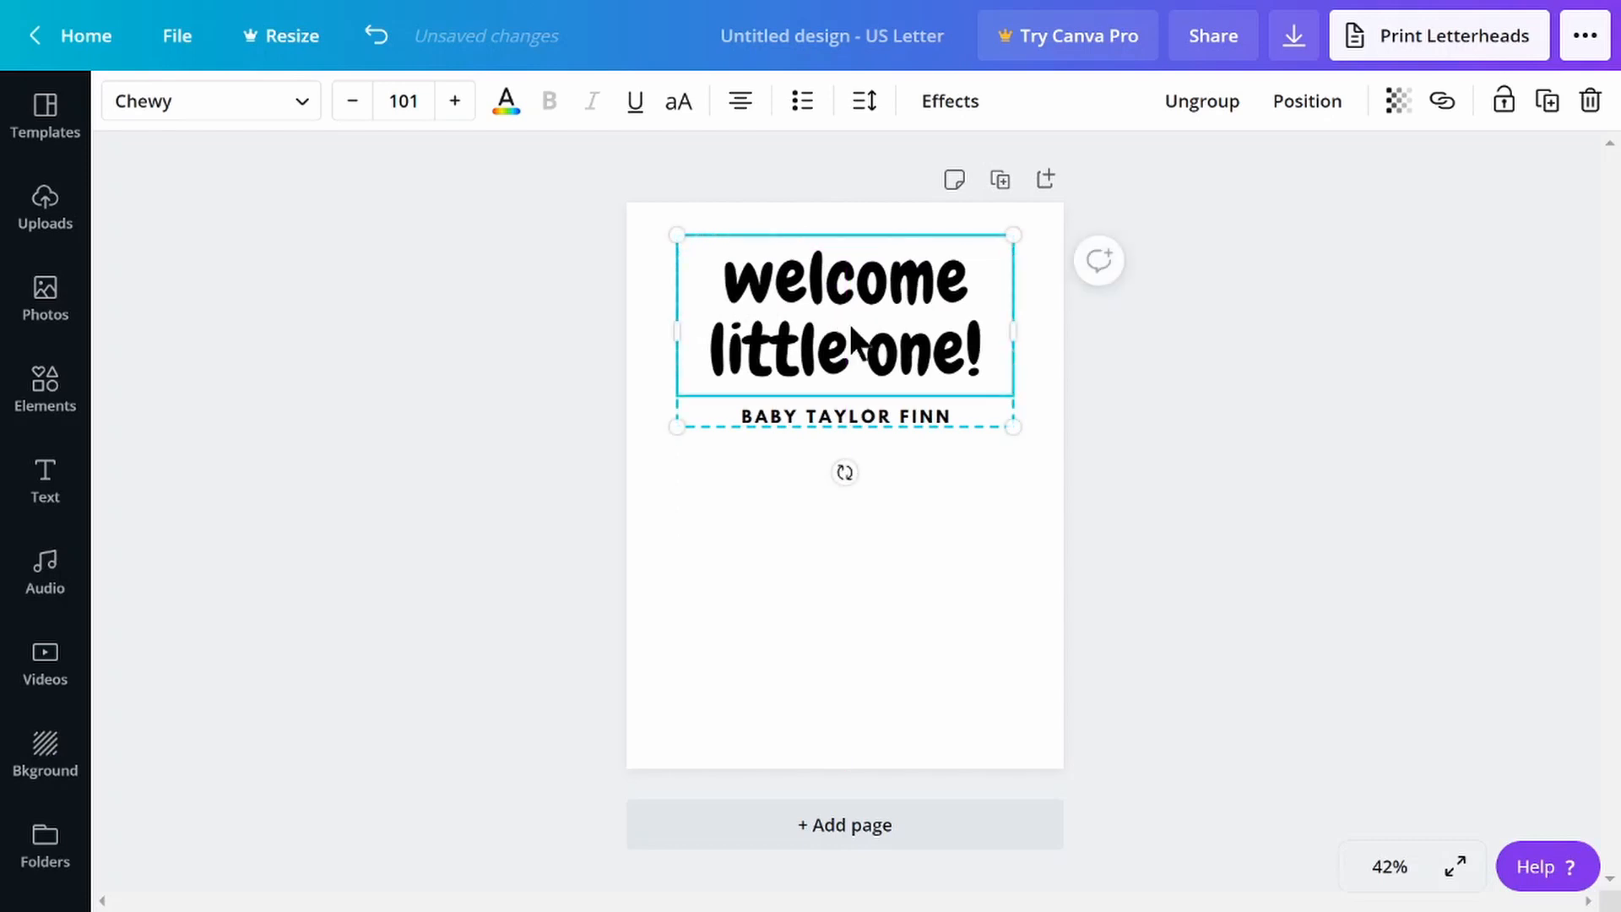
# Replace the heading text with "no spend challenge!"
pyautogui.doubleClick(851, 326)
pyautogui.press('BackSpace')
pyautogui.press('BackSpace')
pyautogui.press('BackSpace')
pyautogui.press('BackSpace')
pyautogui.press('BackSpace')
pyautogui.press('BackSpace')
pyautogui.press('BackSpace')
pyautogui.press('BackSpace')
pyautogui.press('BackSpace')
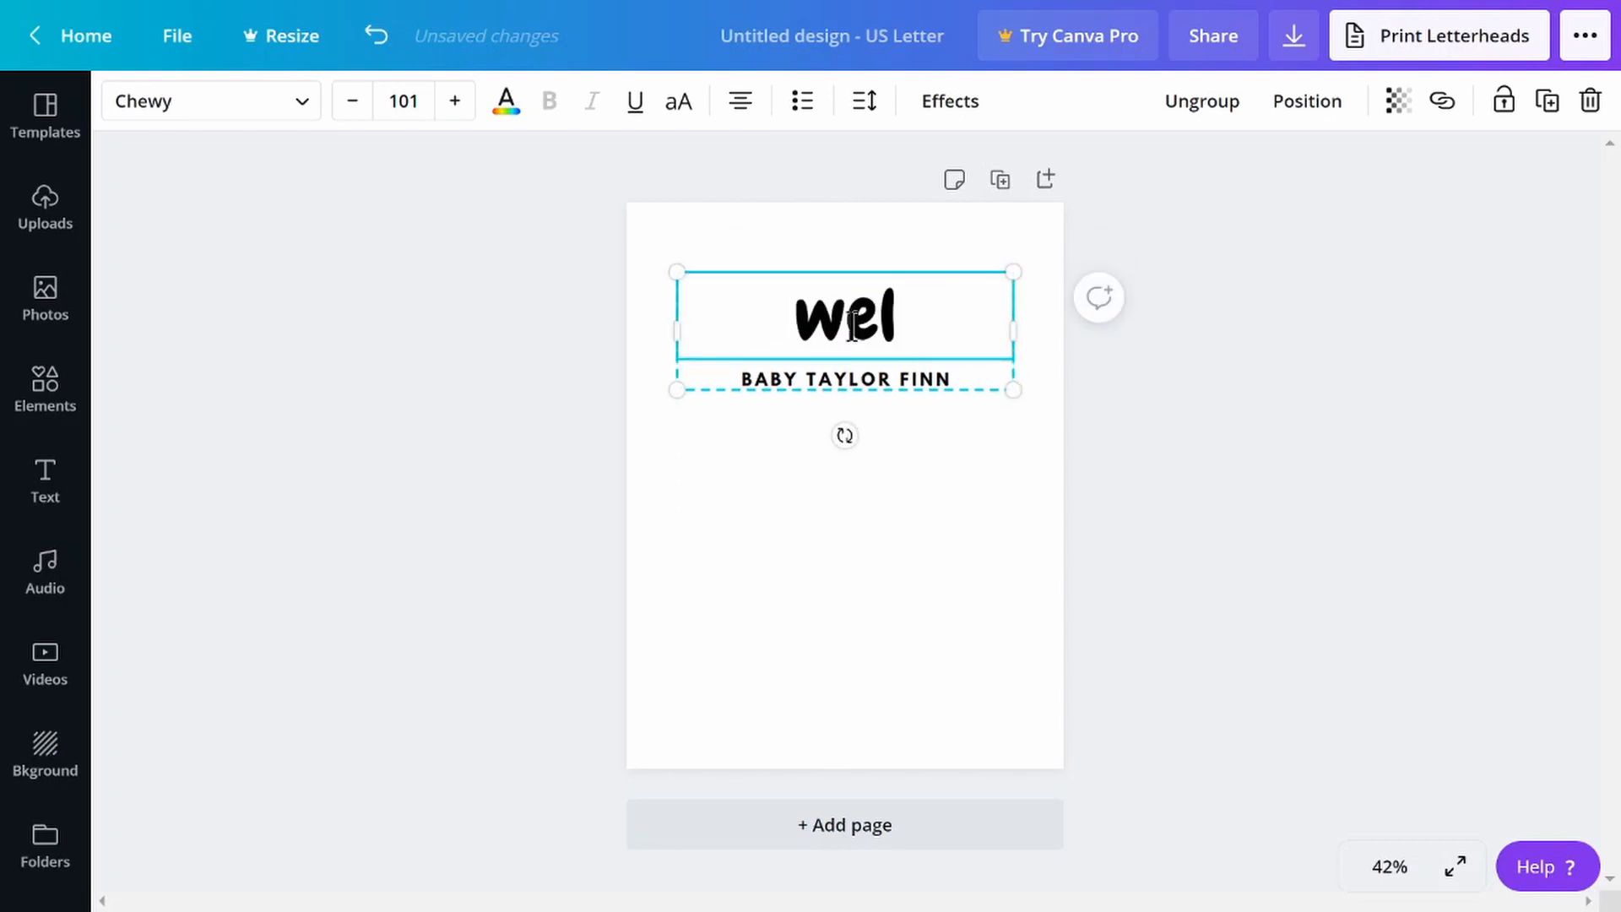
pyautogui.write('no spend')
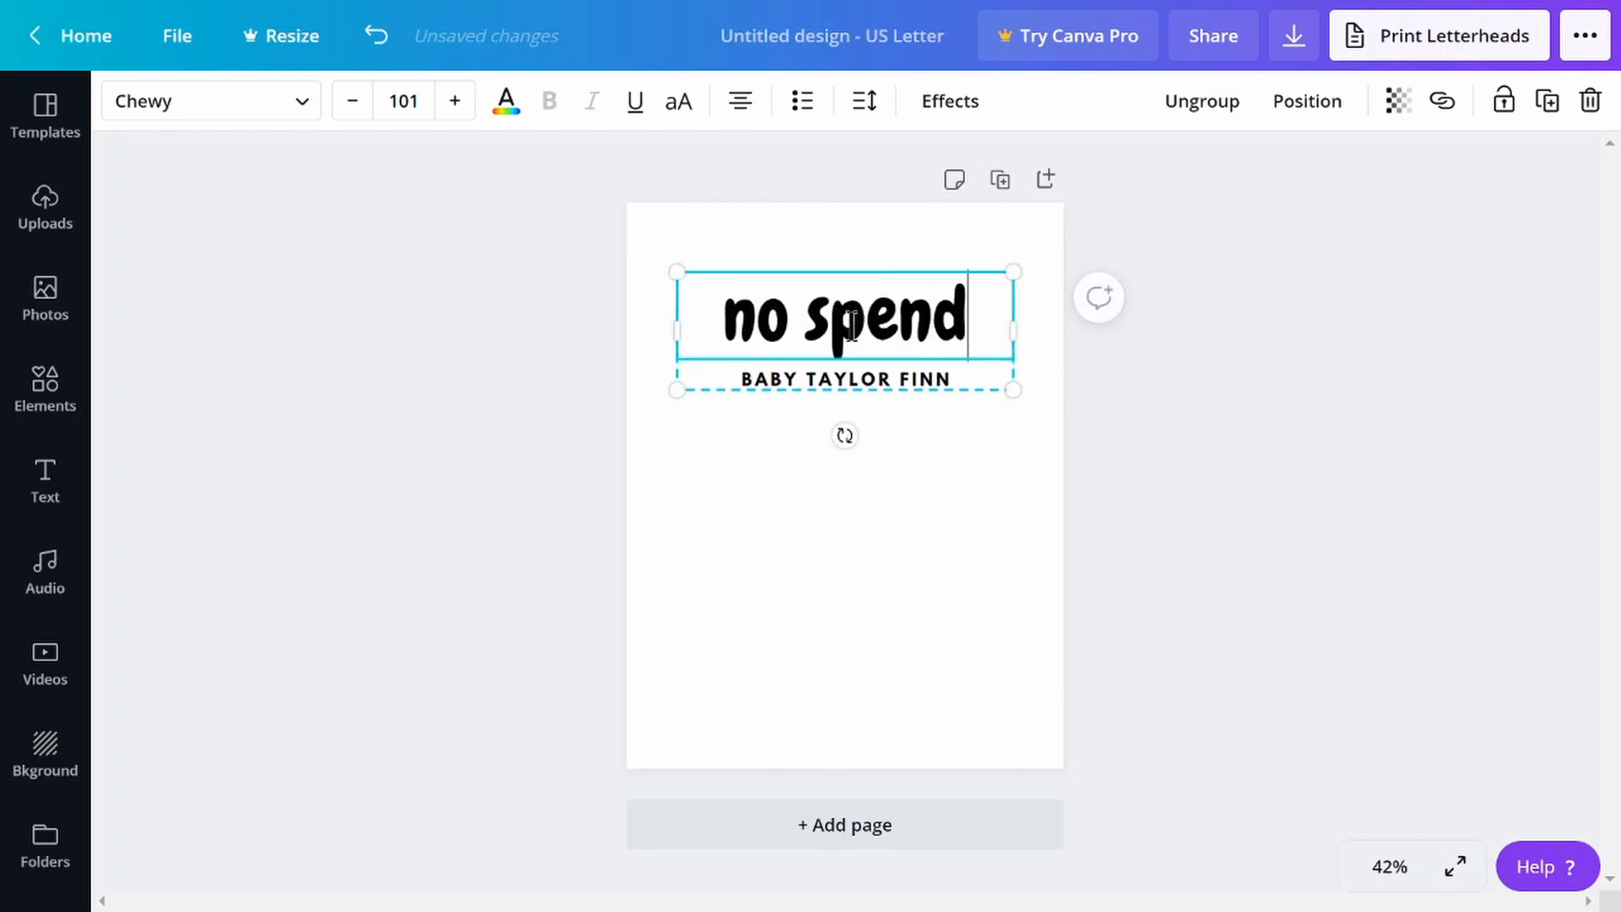
pyautogui.write(' challenge!')
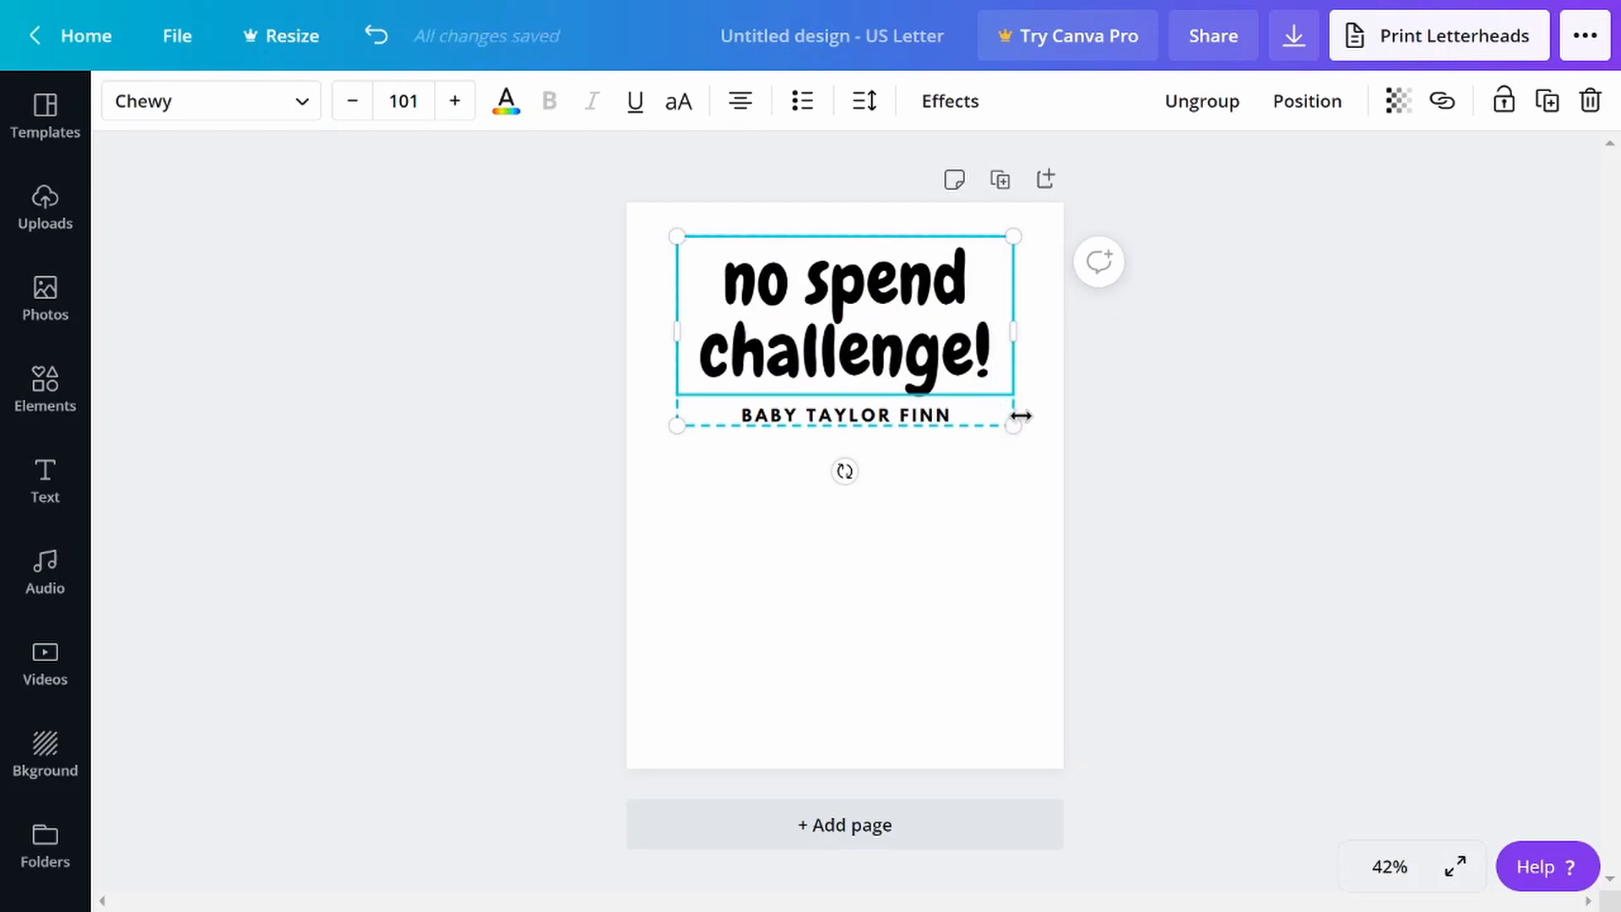
# Replace the small line beneath the heading with "DAY TRACKER"
pyautogui.click(937, 416)
pyautogui.click(939, 417)
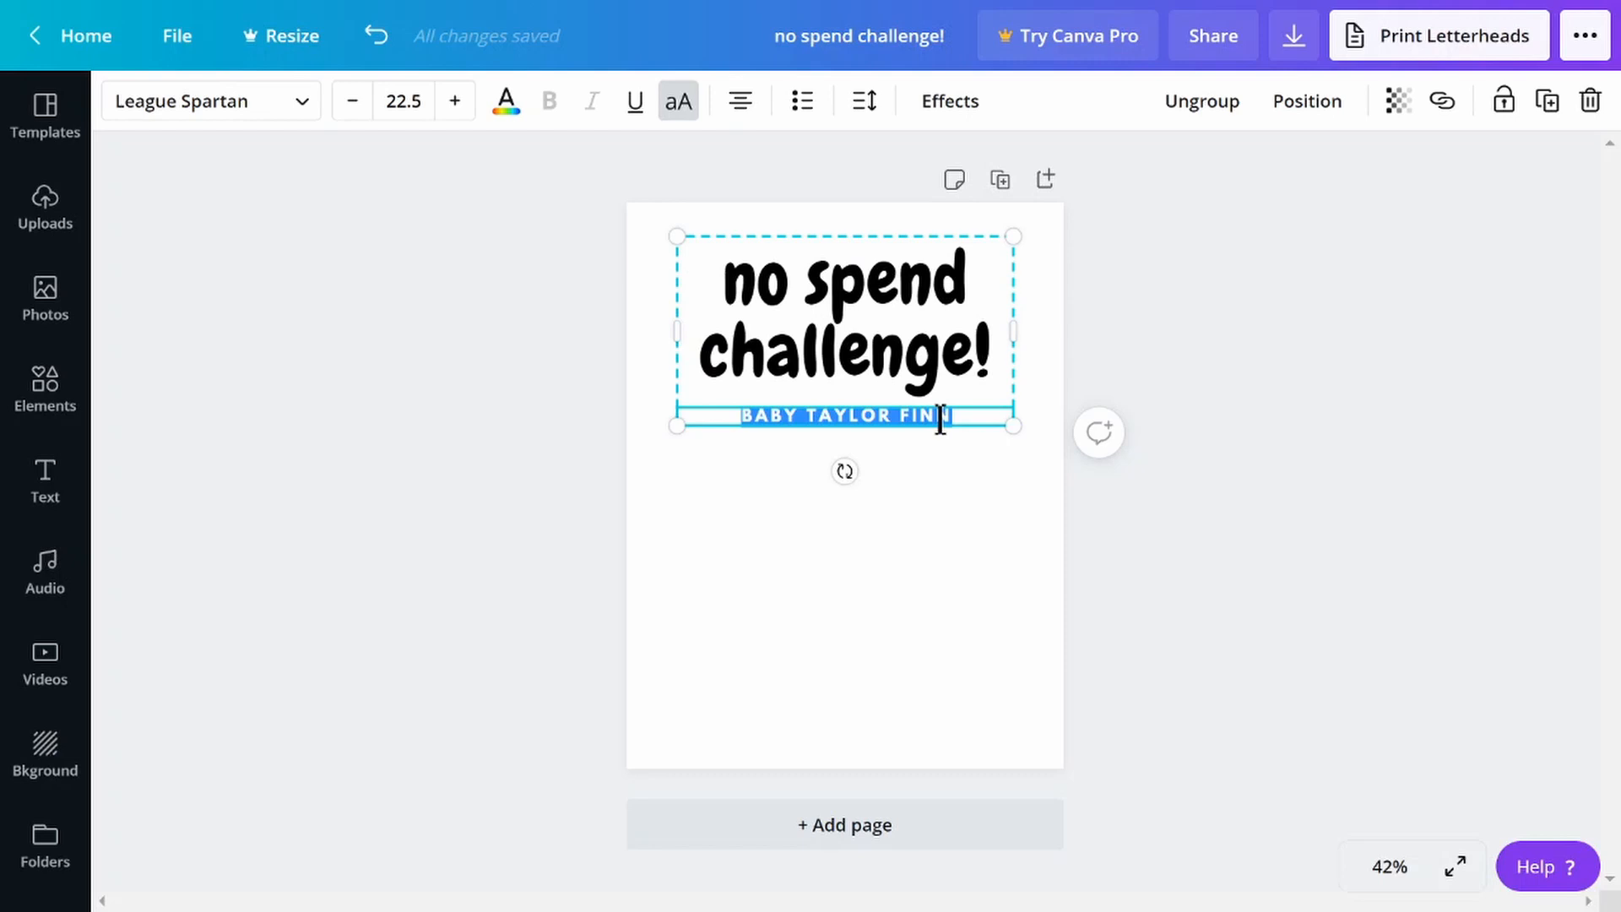
pyautogui.write('DAY T')
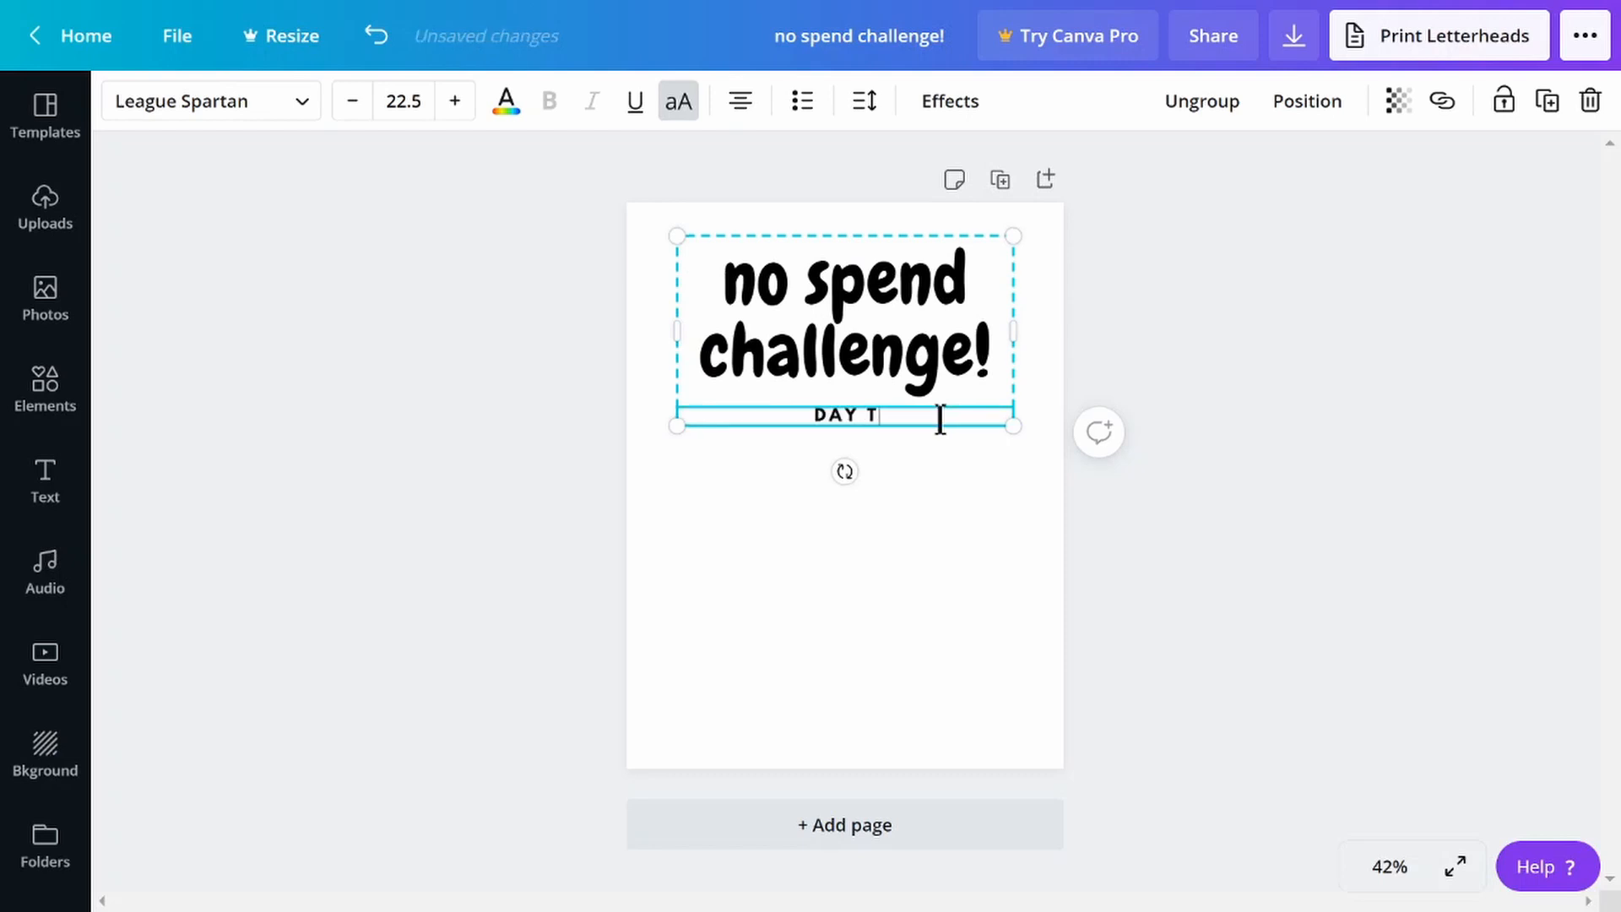
pyautogui.write('RACKER')
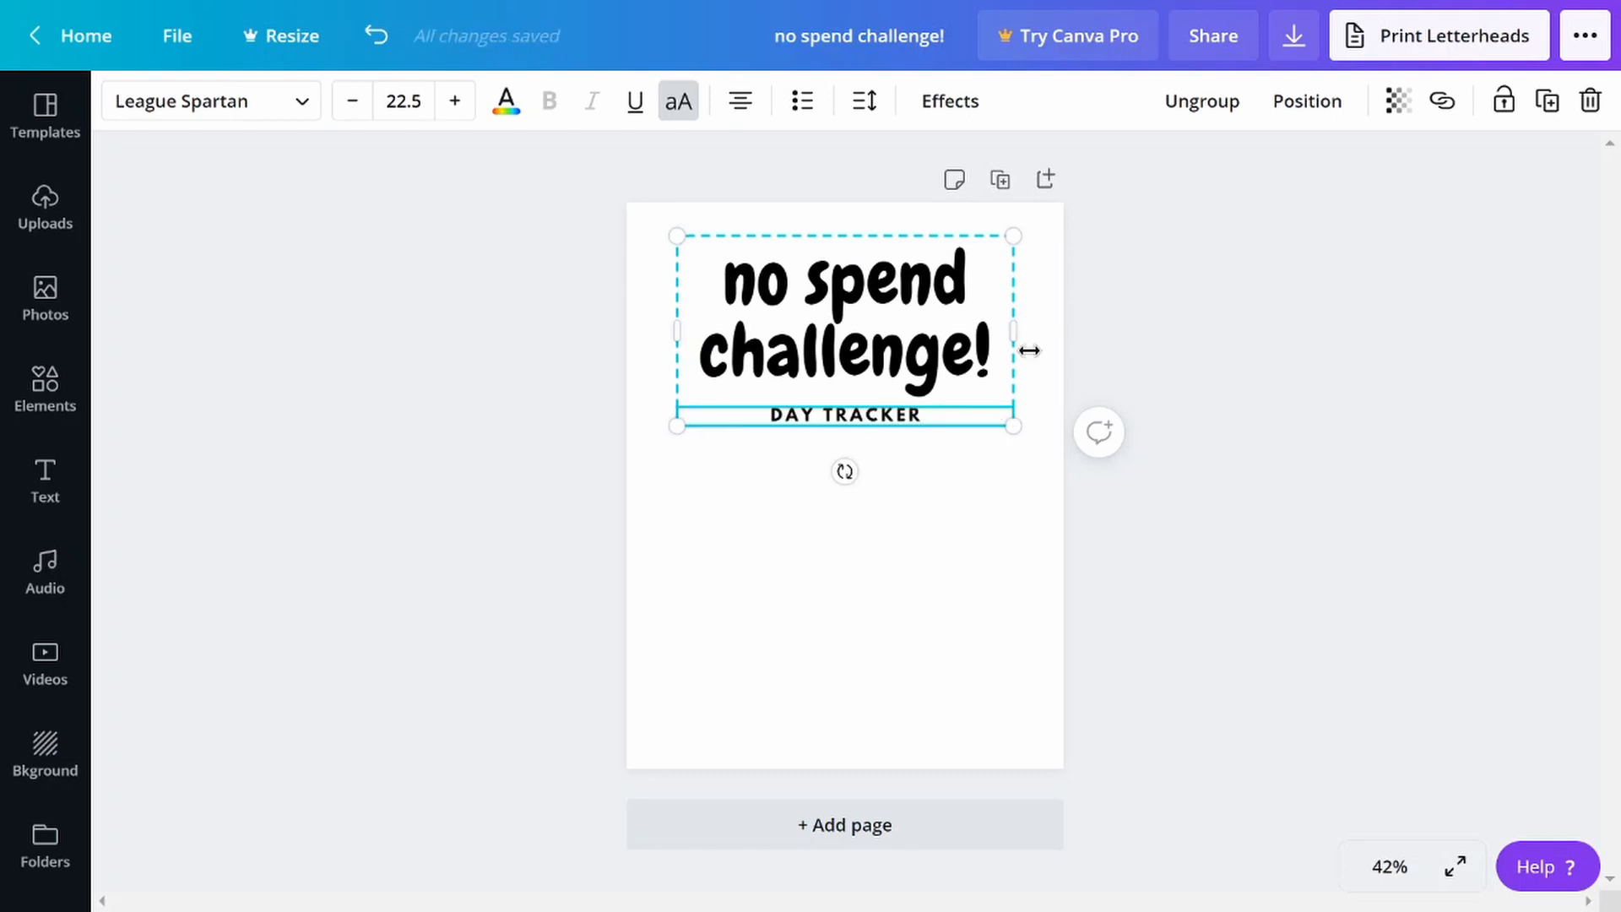
pyautogui.click(1085, 330)
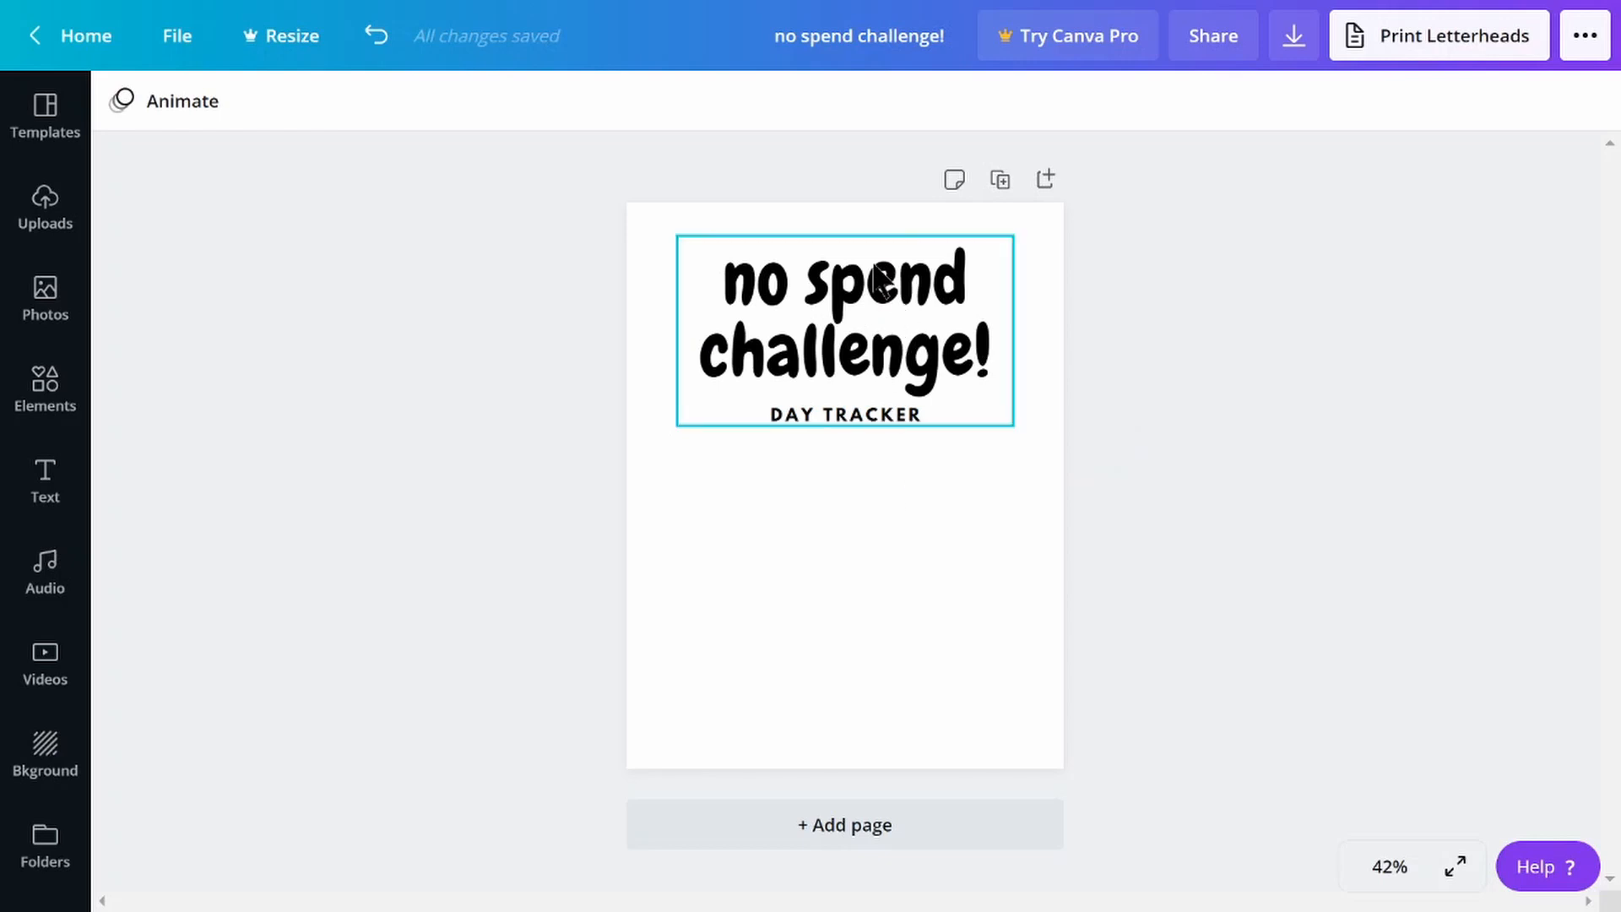
# Try to ungroup the heading and the line beneath it
pyautogui.click(863, 371)
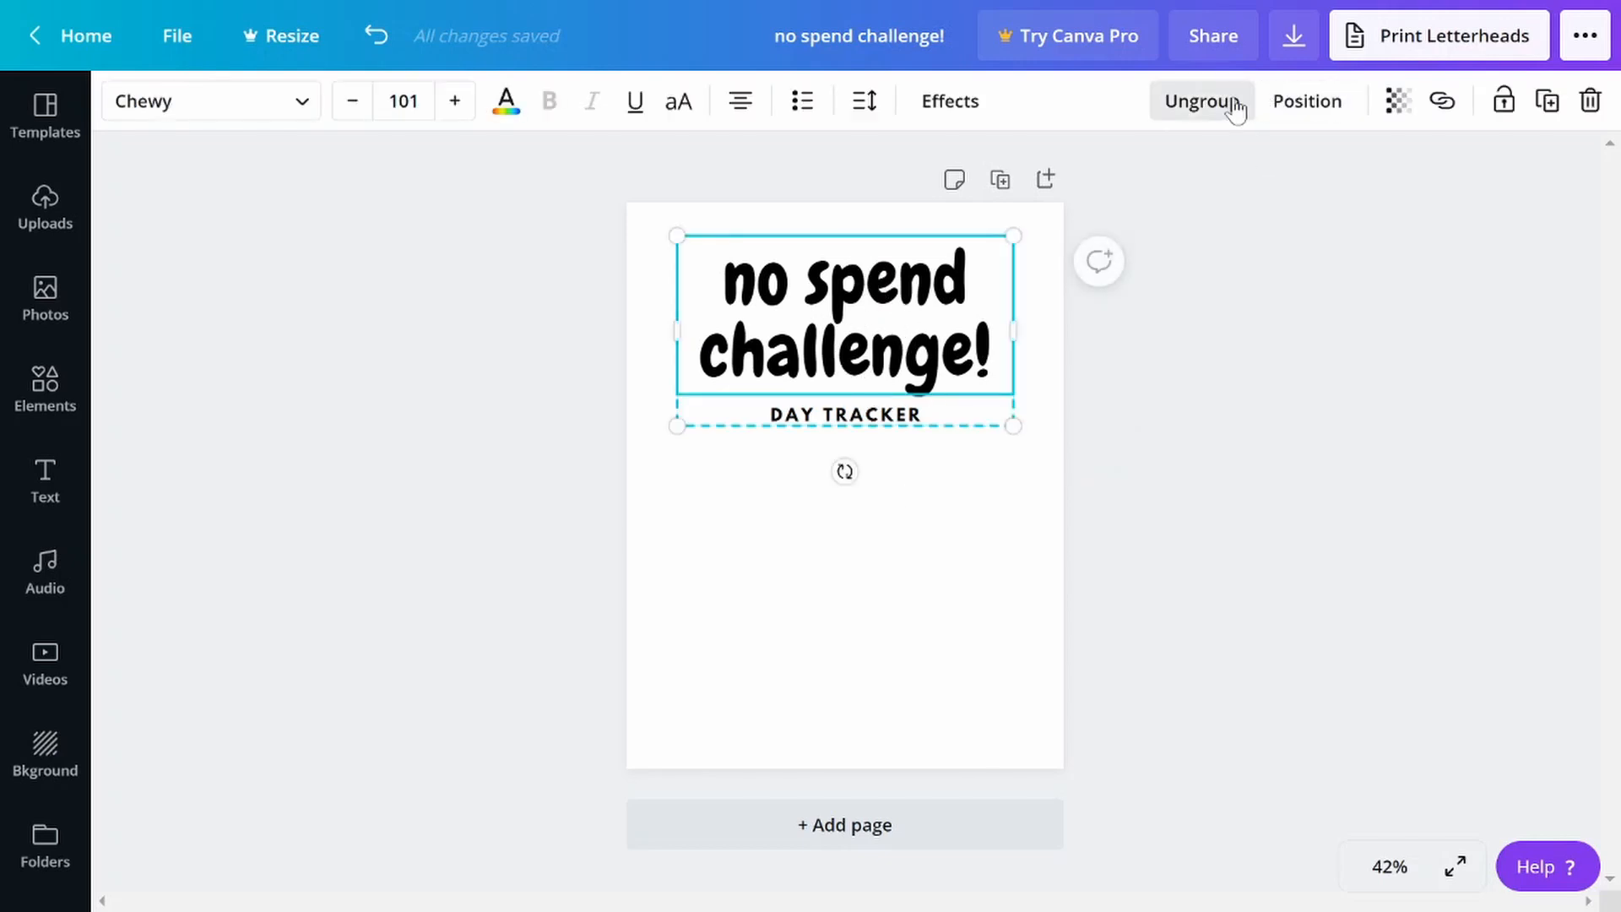
pyautogui.click(1224, 101)
pyautogui.click(1090, 404)
# Change the heading's text colour to the blue brand colour
pyautogui.click(904, 369)
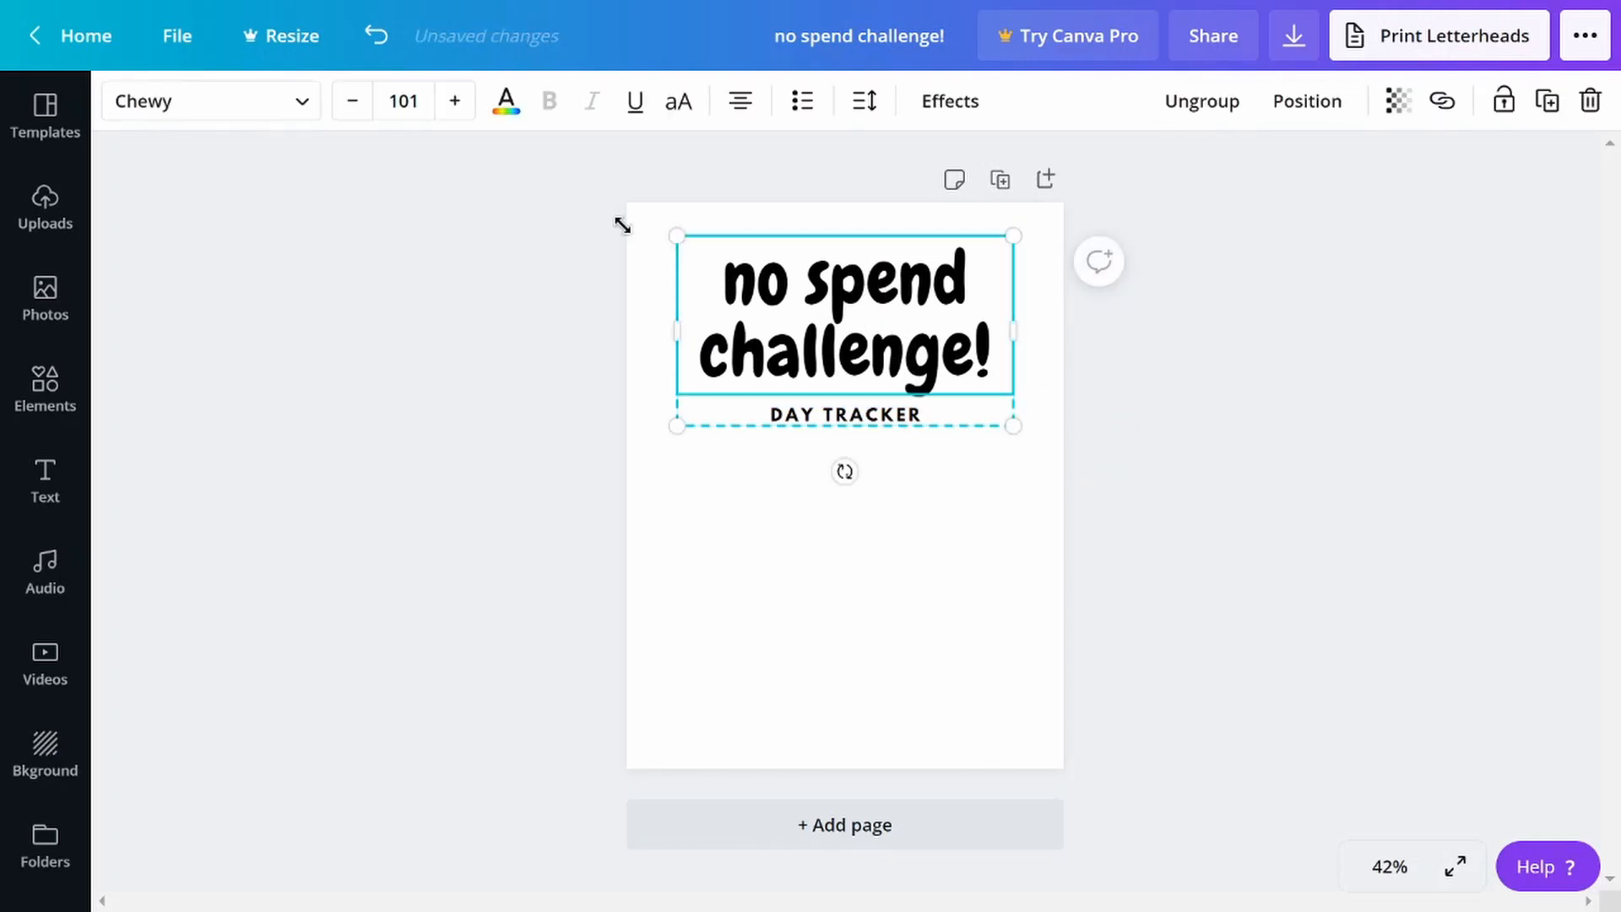
pyautogui.click(503, 100)
pyautogui.click(218, 486)
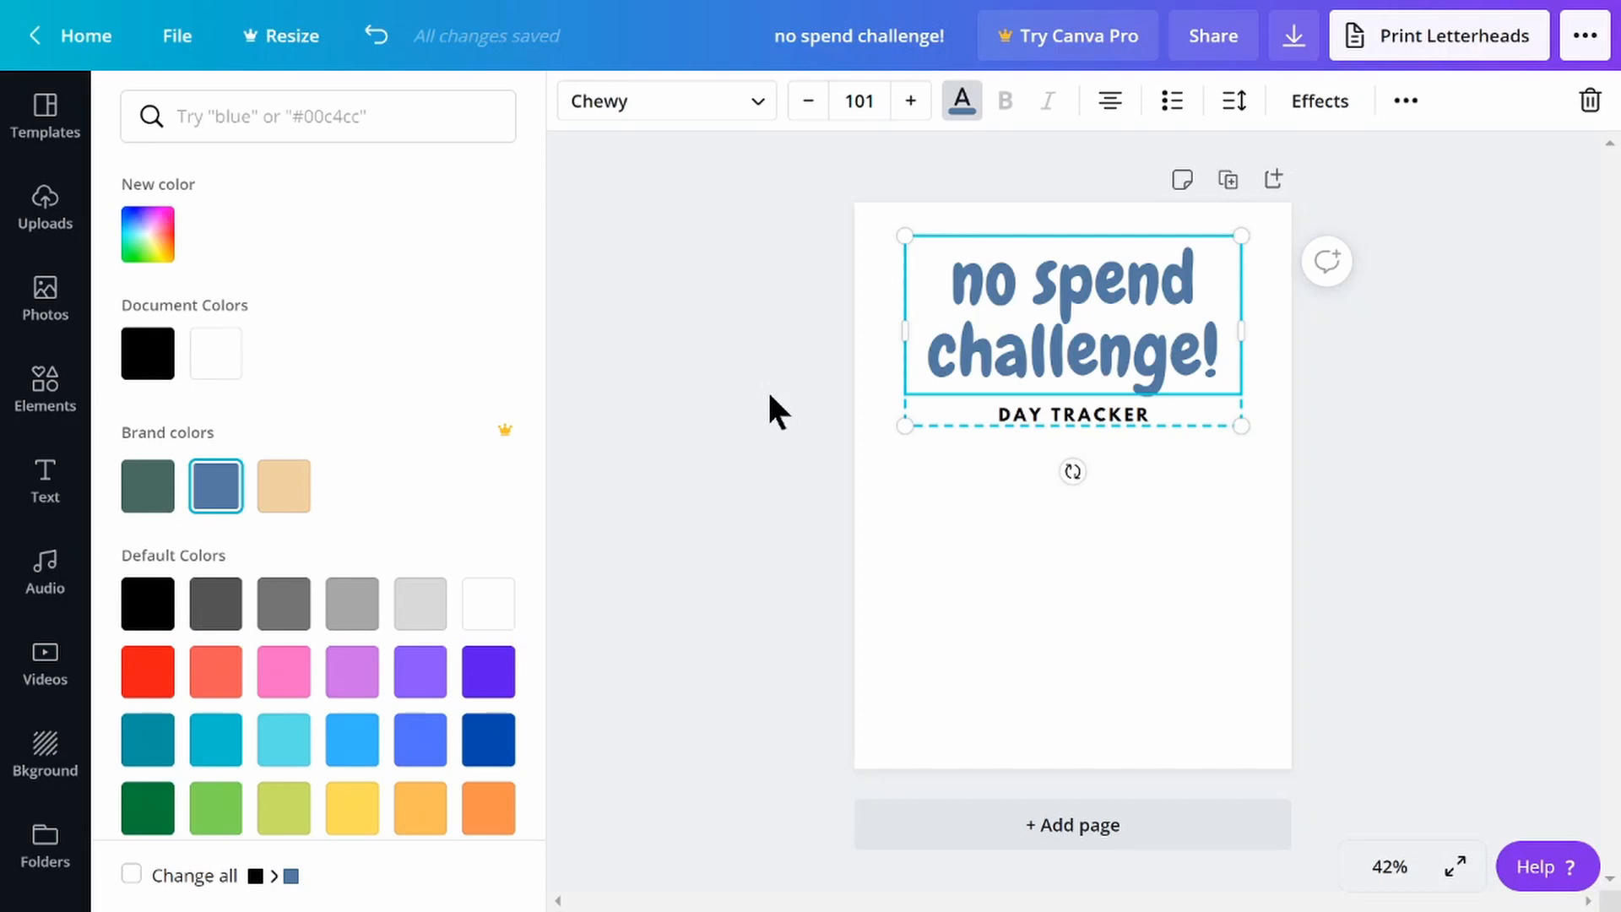
pyautogui.press('Escape')
pyautogui.click(1018, 497)
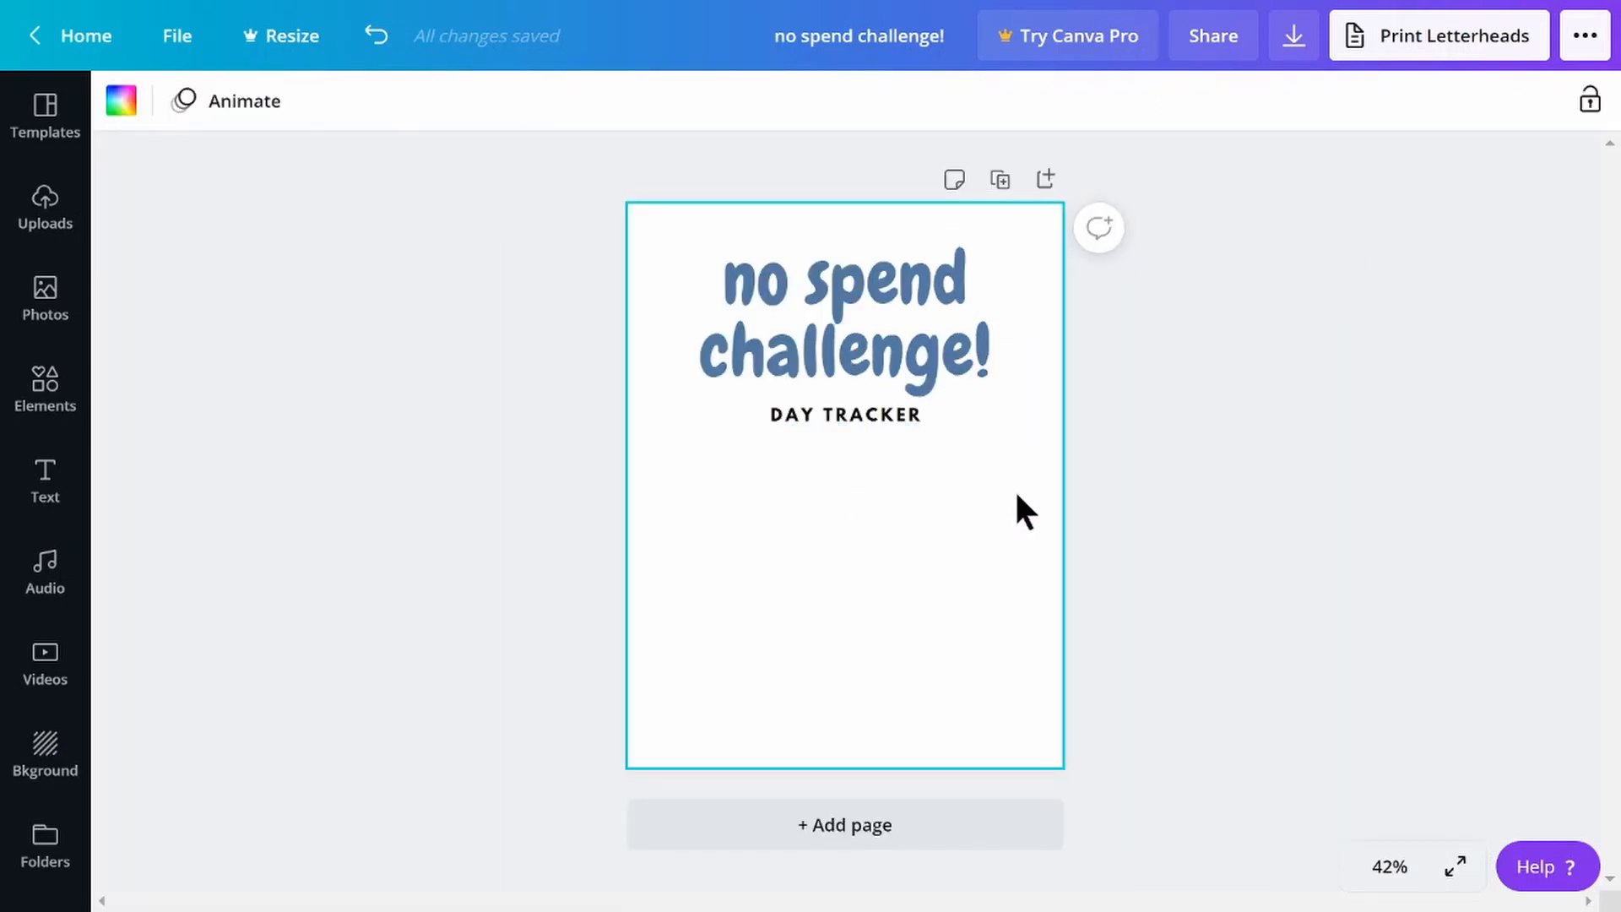
# Change the "DAY TRACKER" text colour to the light tan brand colour
pyautogui.click(892, 418)
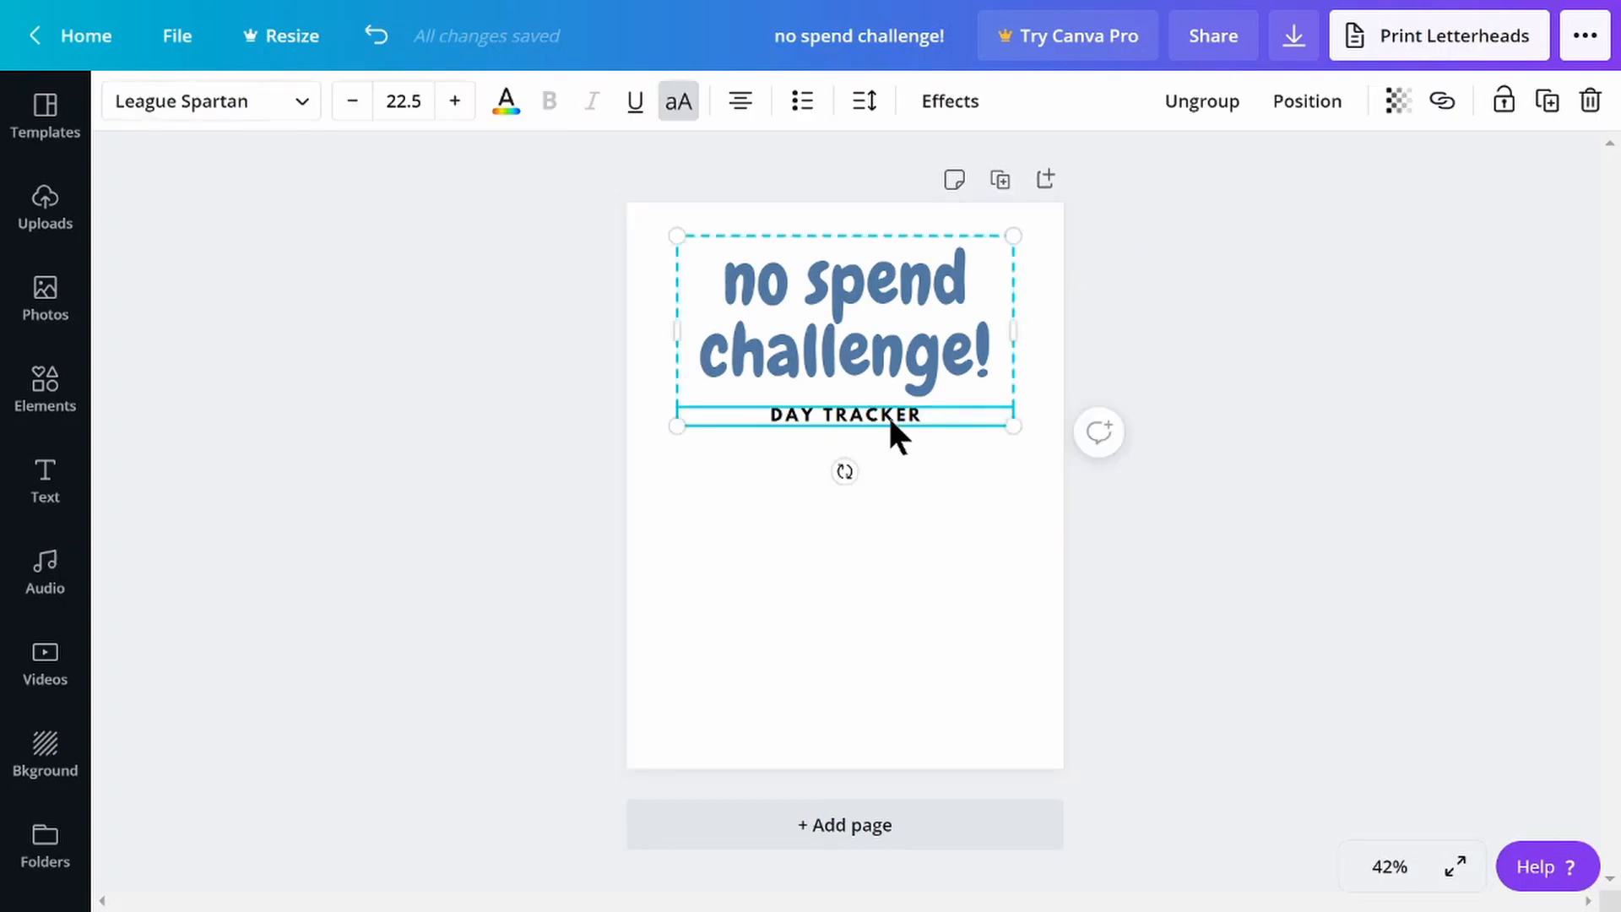
pyautogui.click(506, 116)
pyautogui.click(284, 486)
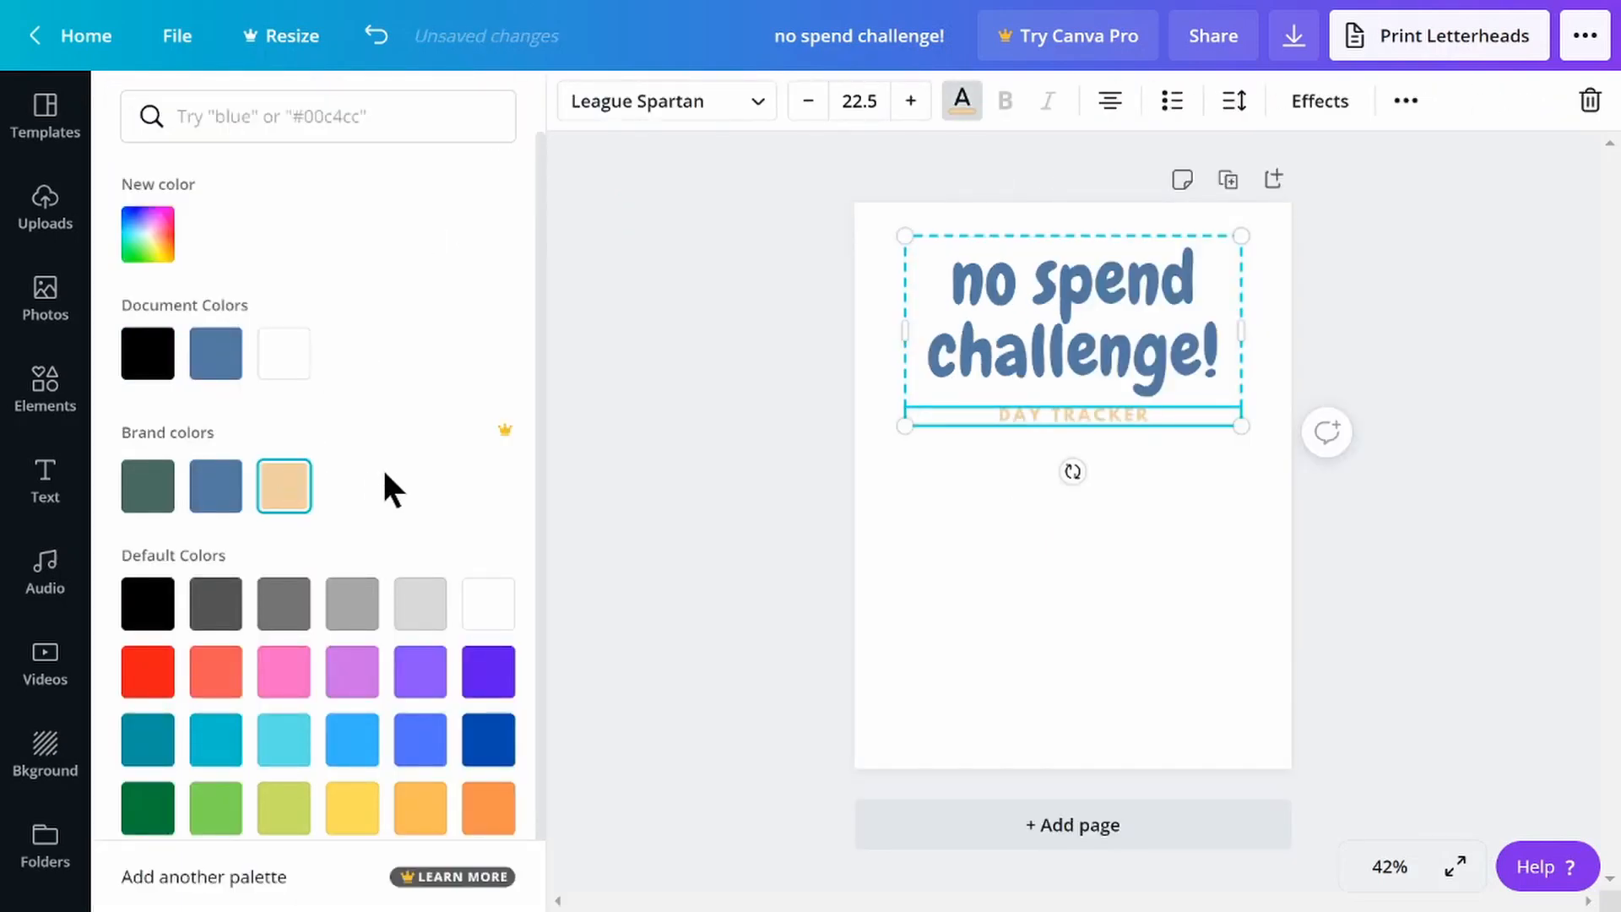
pyautogui.press('Escape')
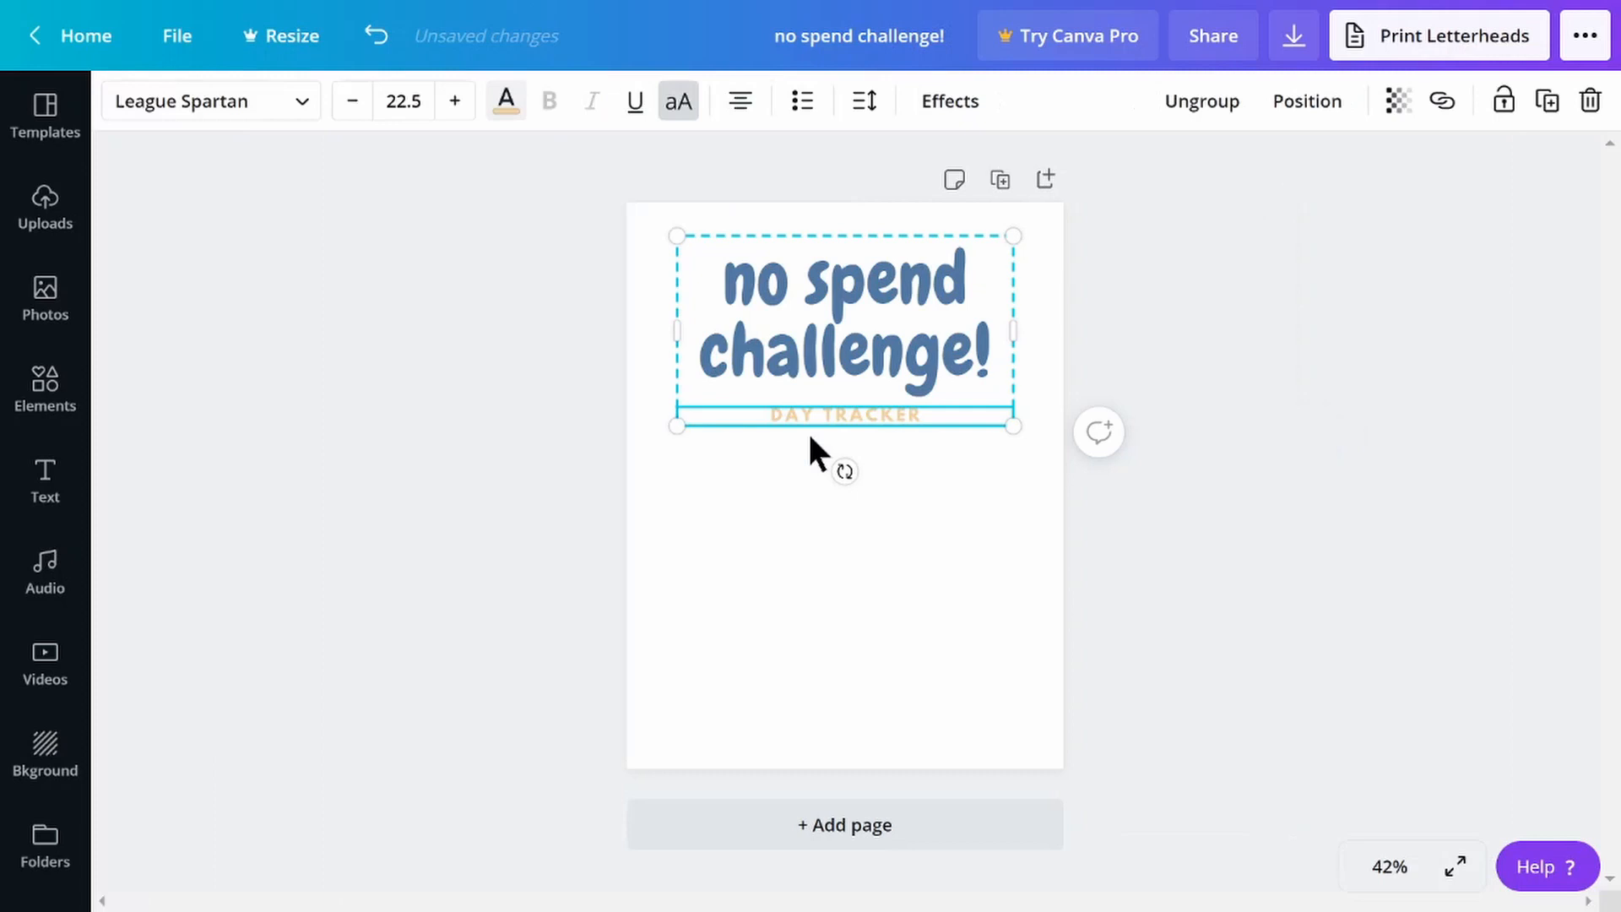
pyautogui.click(1130, 531)
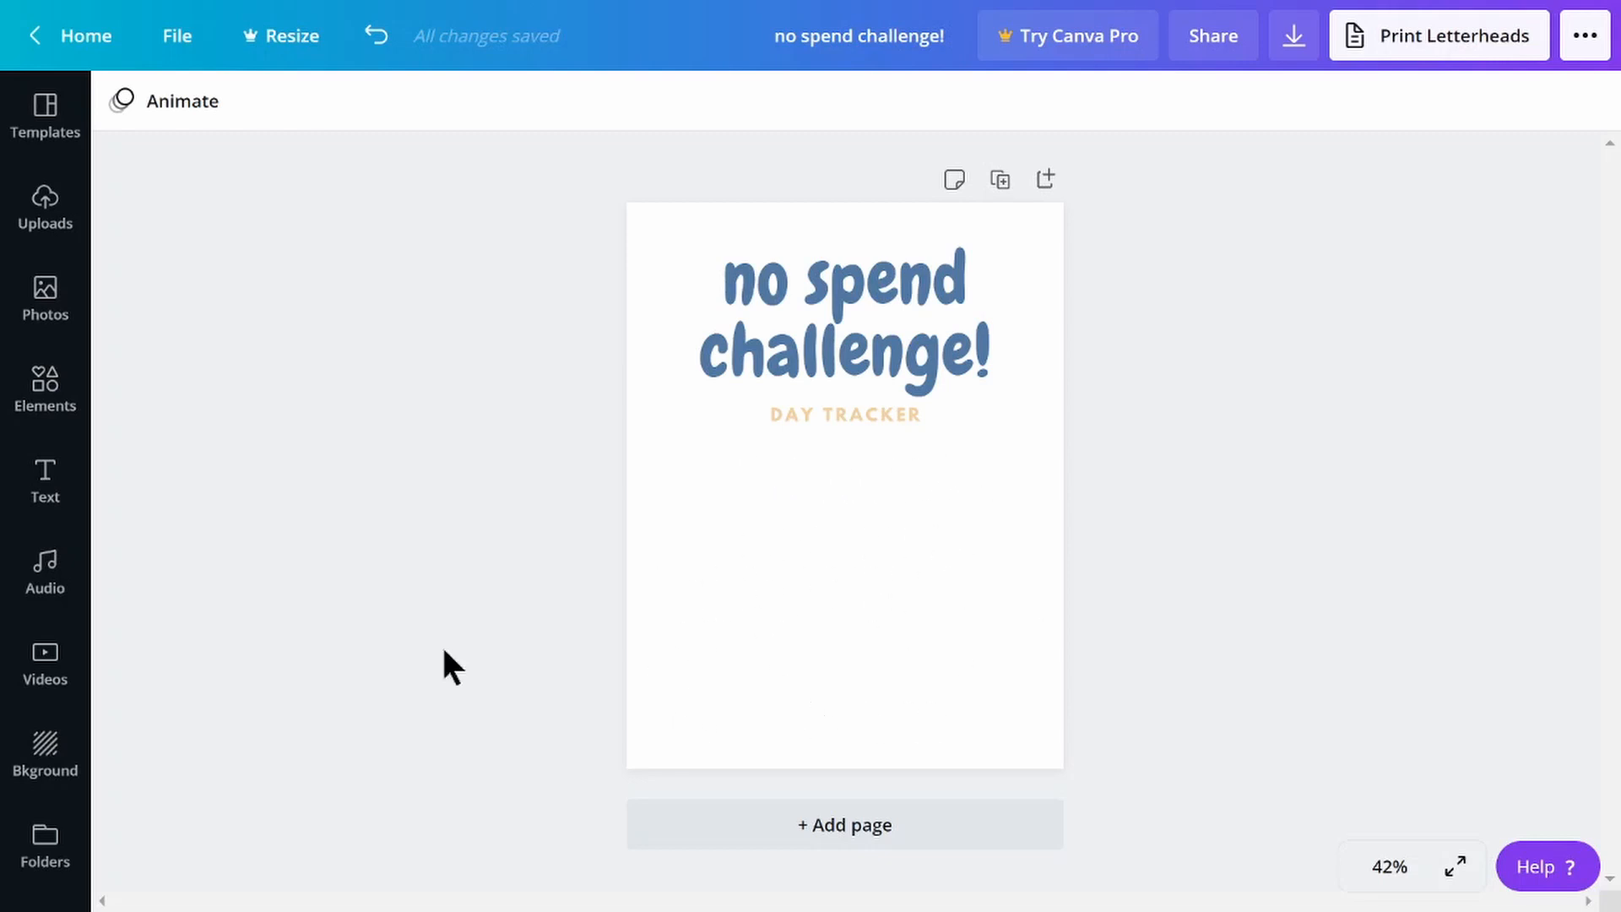
# Search the elements for "pig" and add the red pig in an orange circle to the page
pyautogui.click(56, 398)
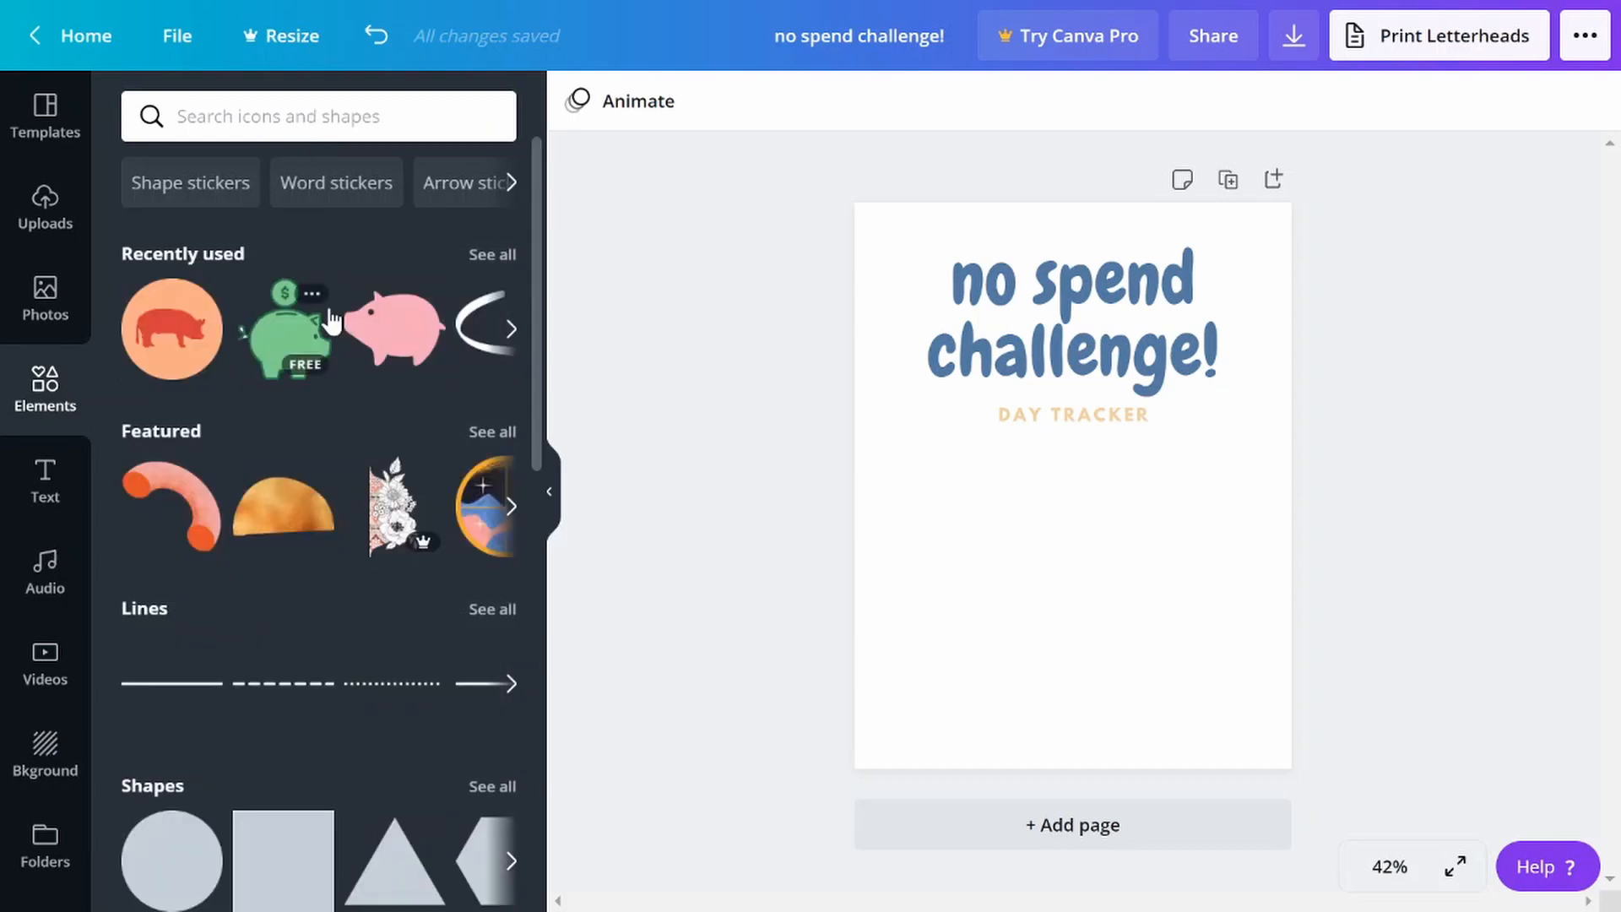
pyautogui.click(309, 122)
pyautogui.write('pig')
pyautogui.press('Return')
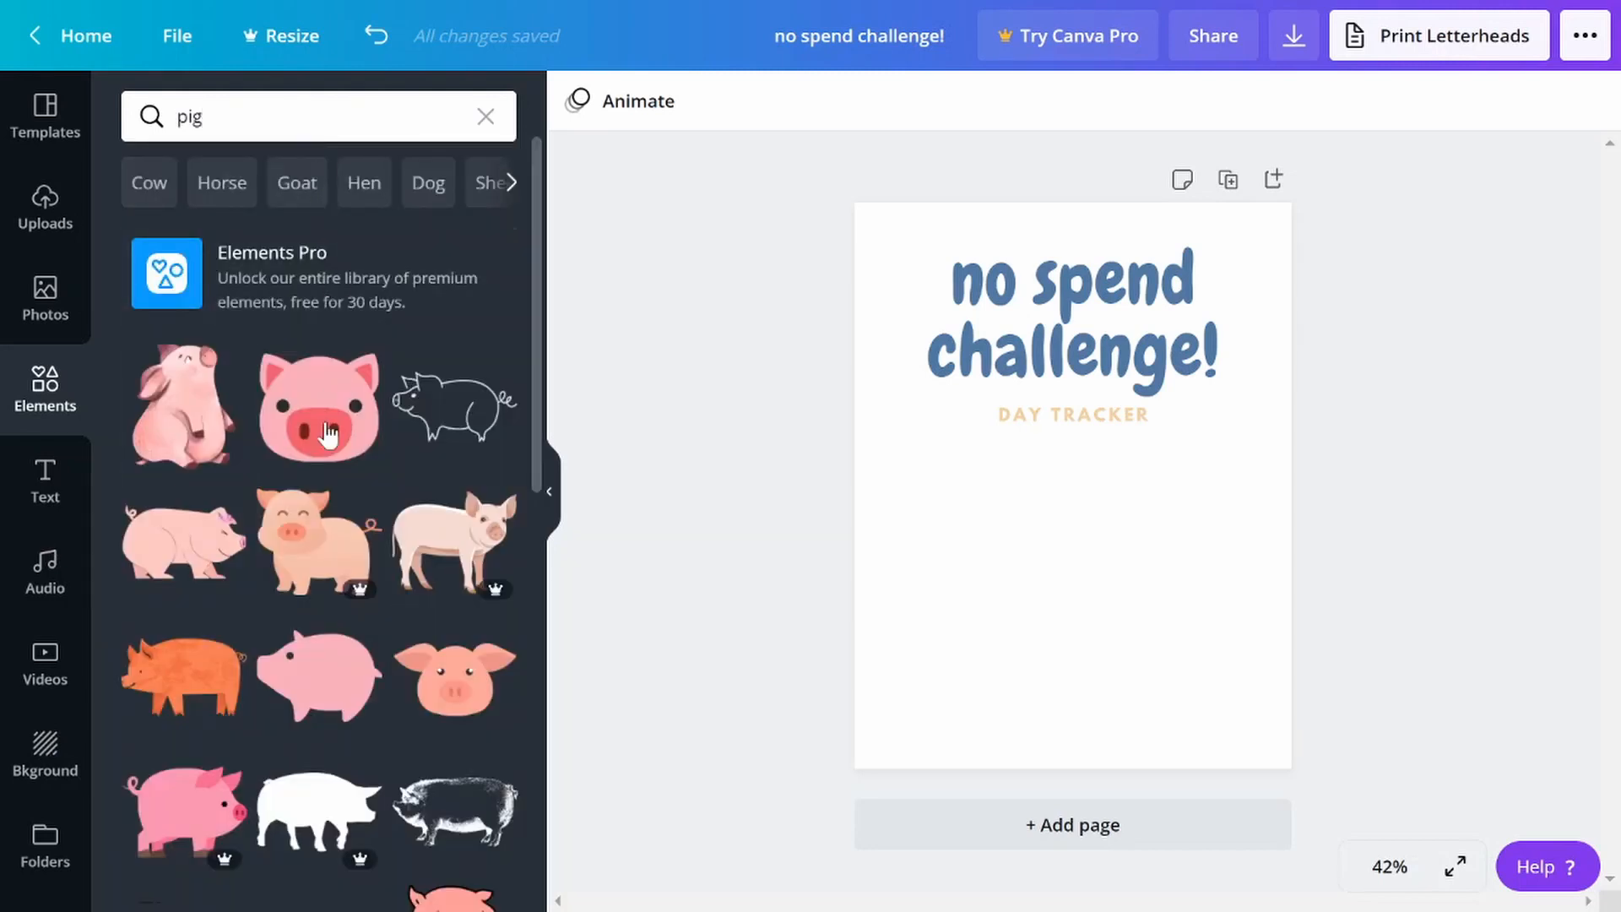
pyautogui.scroll(-4, 296, 524)
pyautogui.scroll(-7, 290, 579)
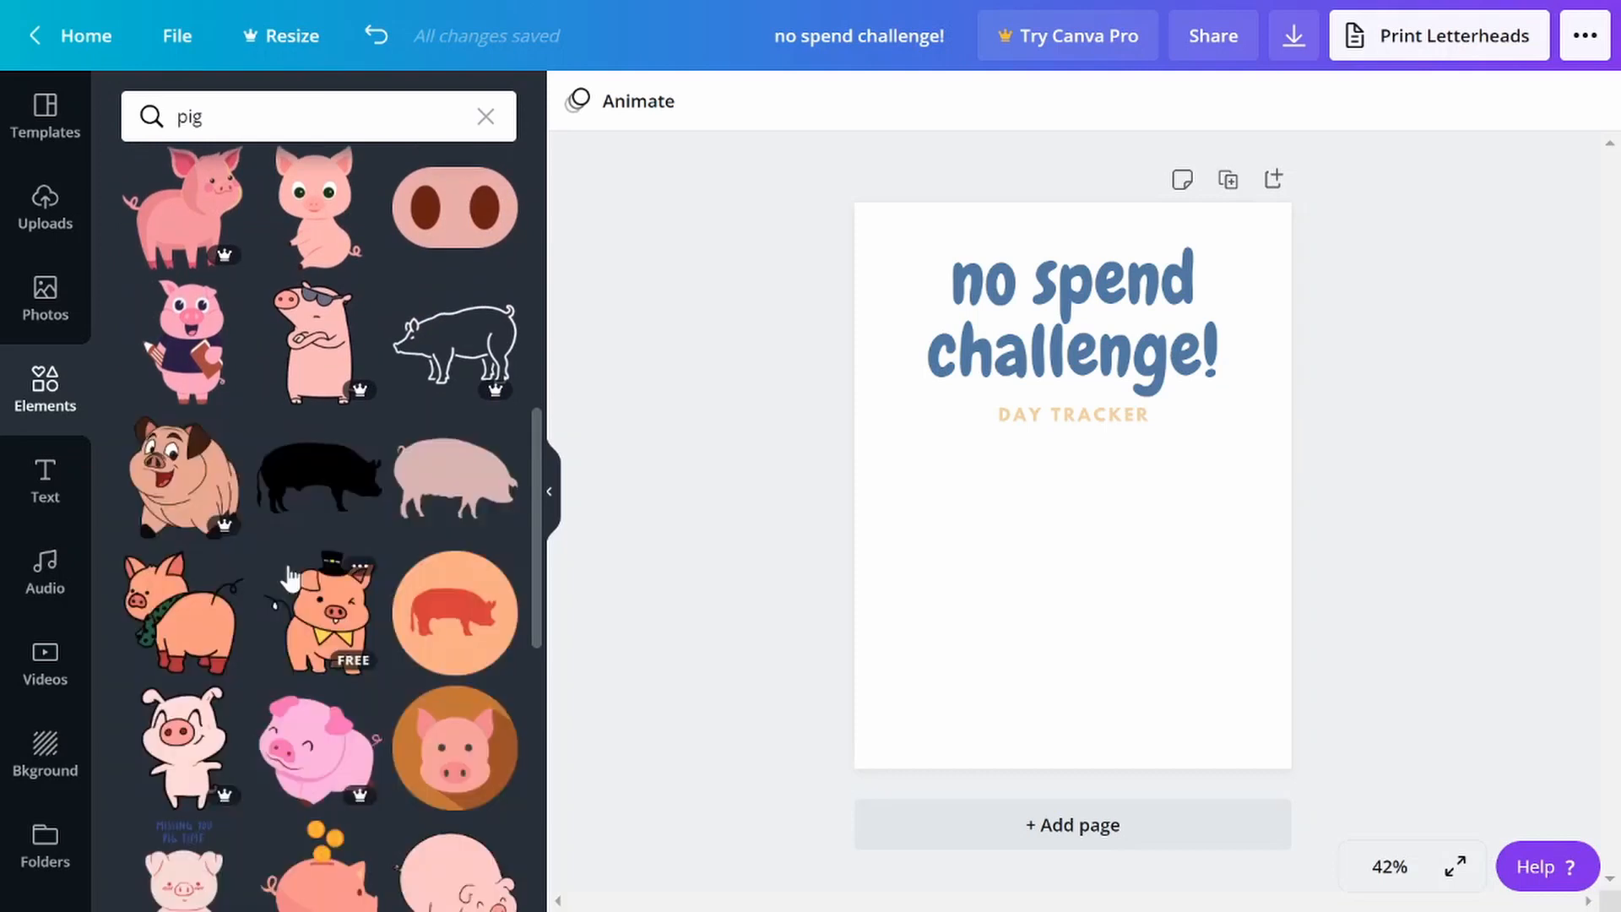
pyautogui.scroll(-2, 289, 570)
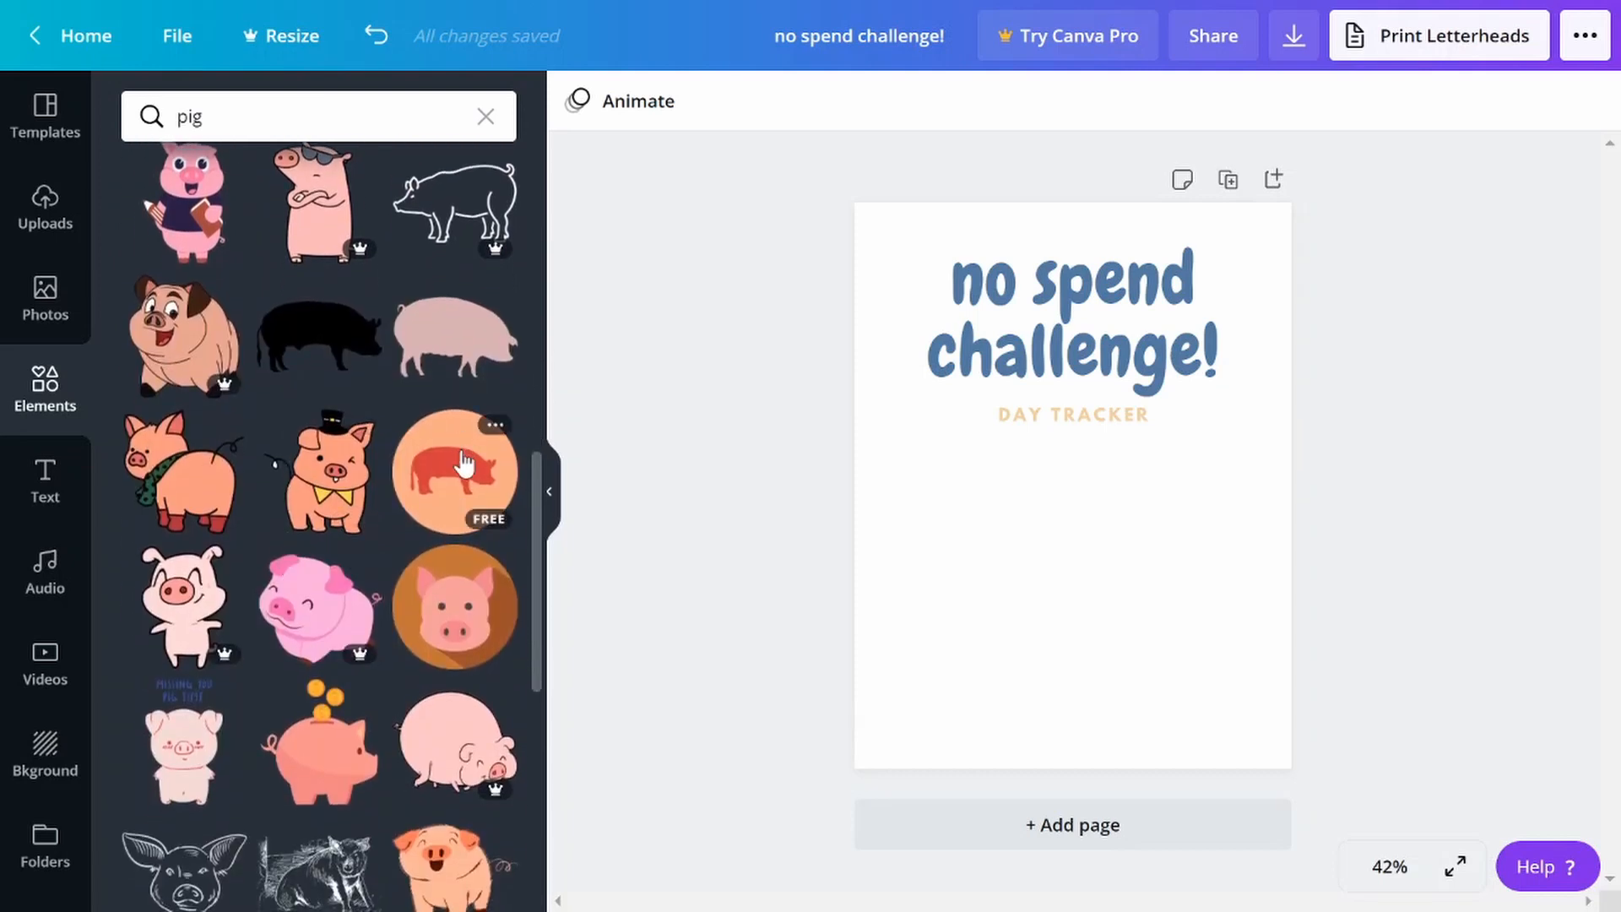
pyautogui.click(465, 445)
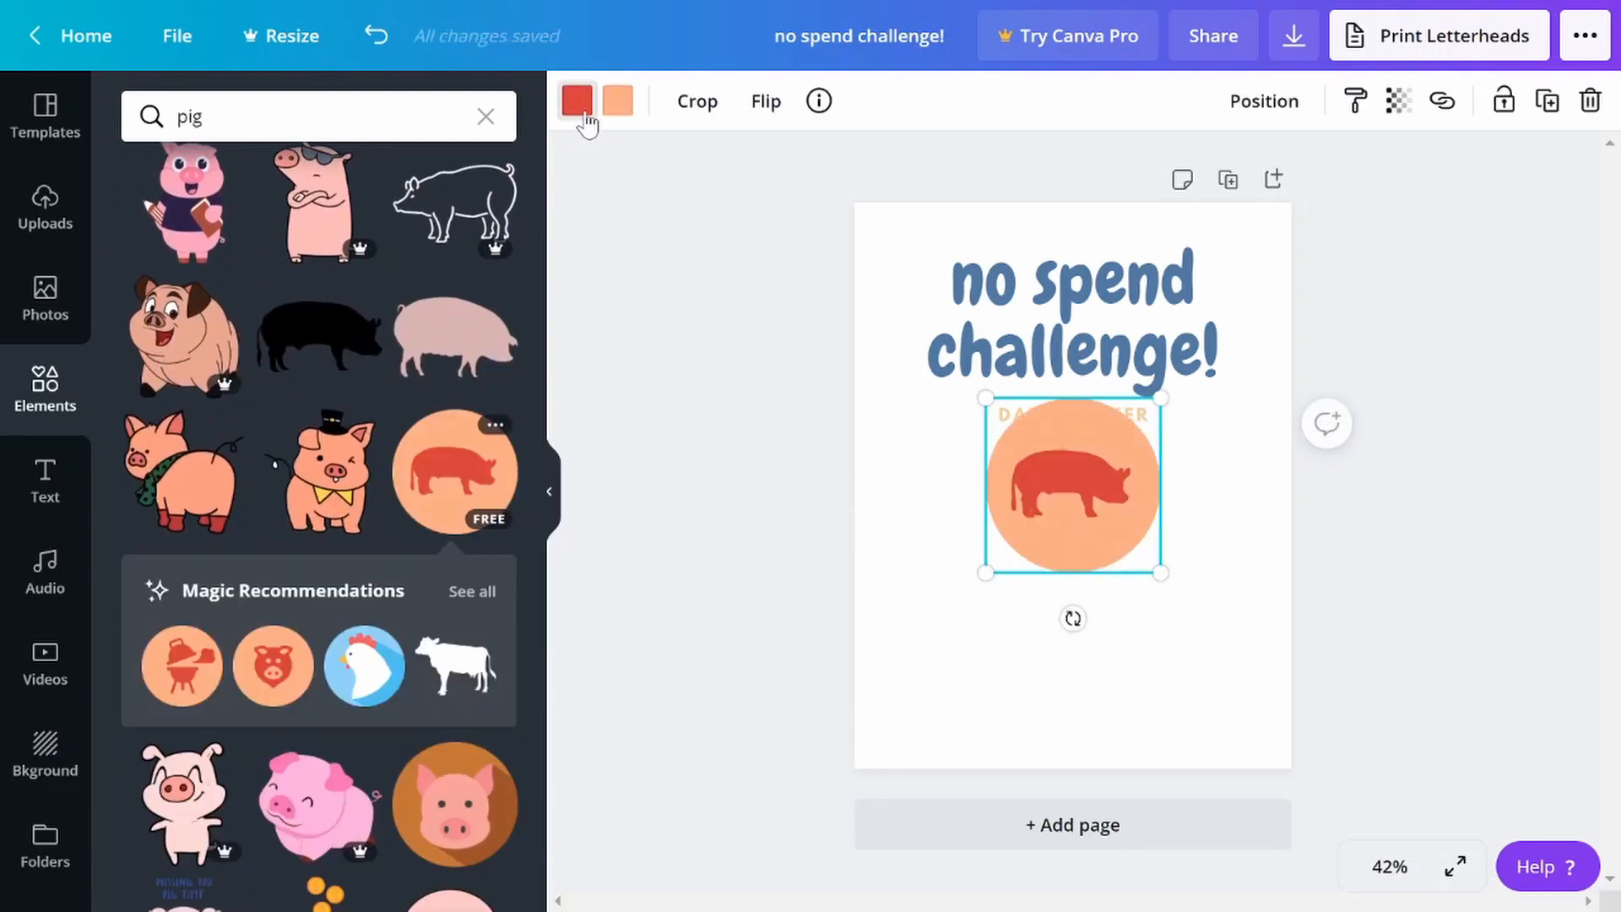
# Recolour the pig silhouette white and its circle in the light tan brand colour
pyautogui.click(581, 108)
pyautogui.click(419, 376)
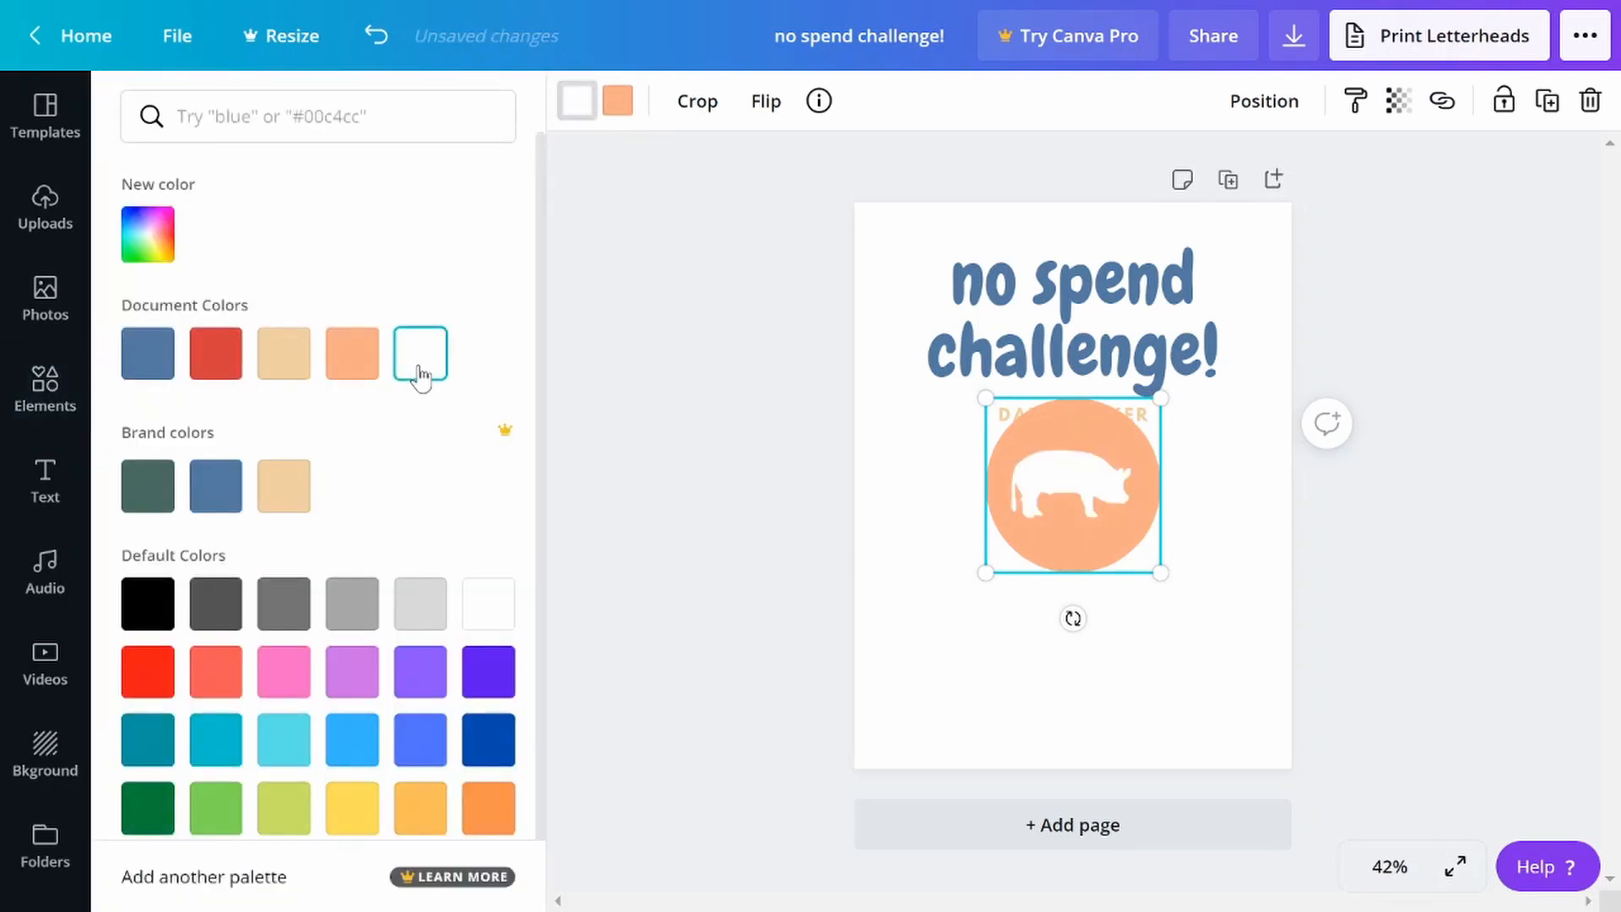
pyautogui.click(617, 102)
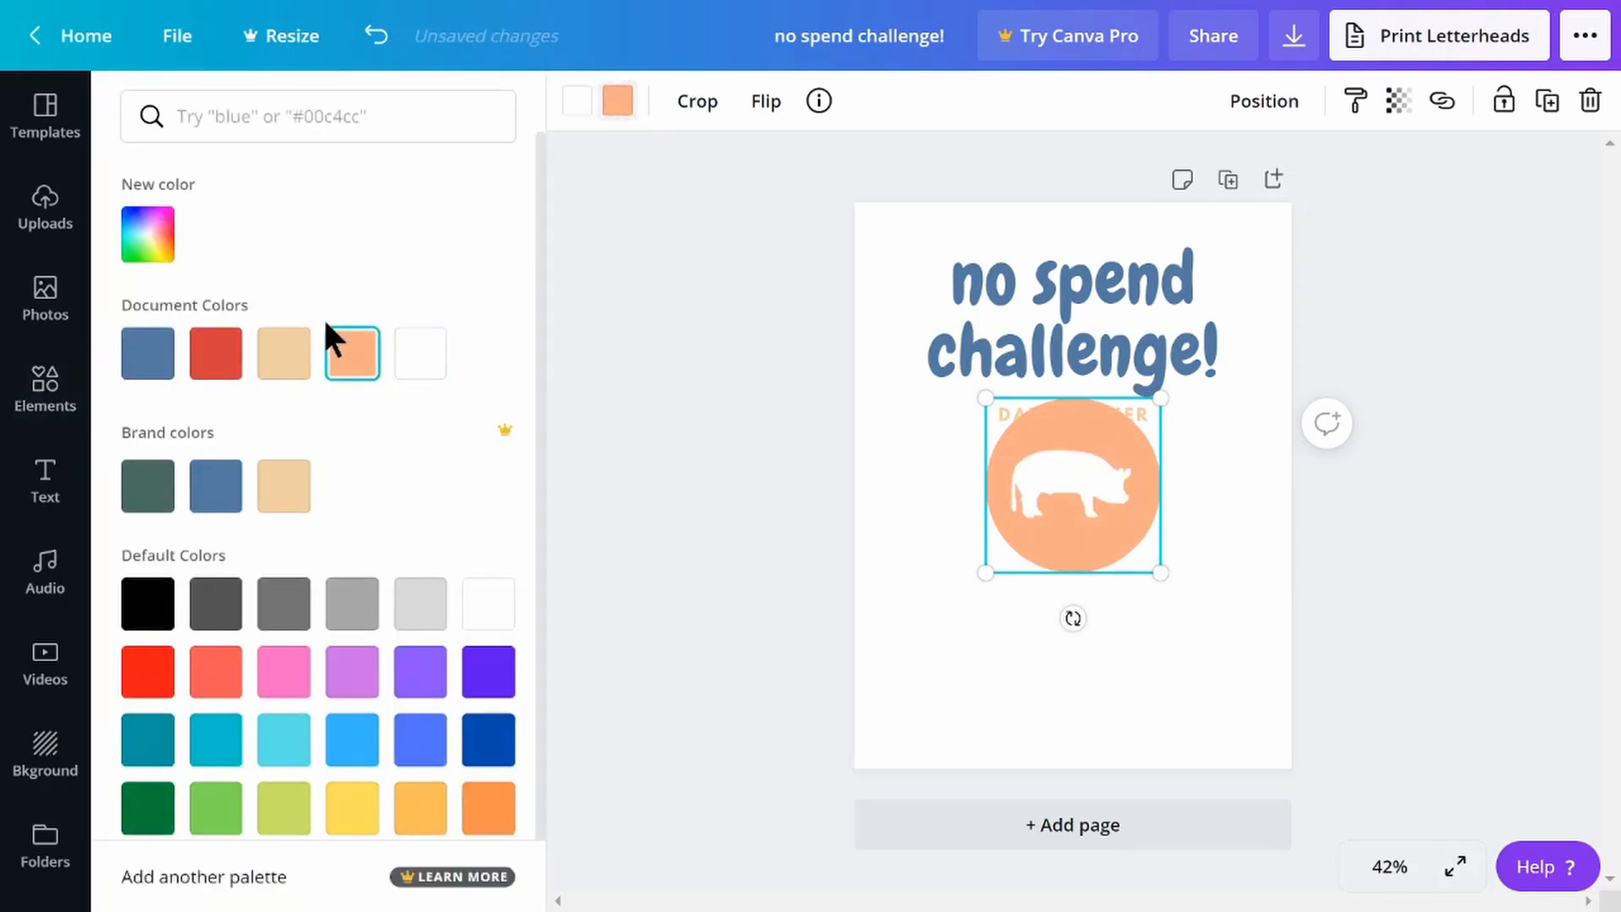
pyautogui.click(287, 486)
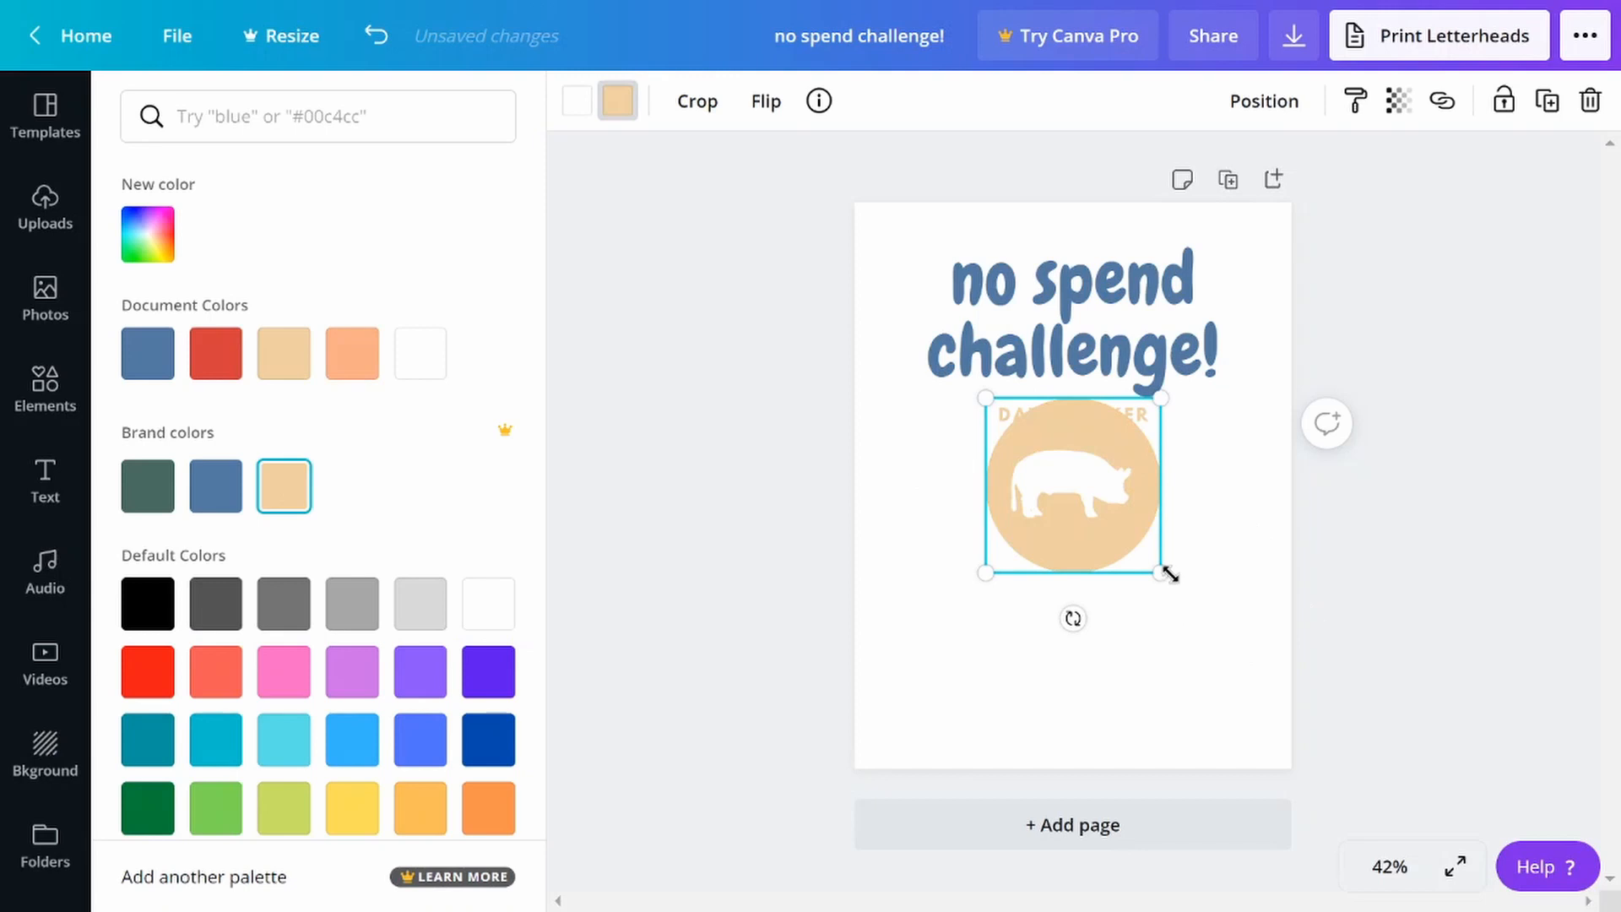
# Shrink the pig icon to a small circle and place it below "DAY TRACKER" near the page's left edge
pyautogui.moveTo(1163, 570); pyautogui.dragTo(945, 486)
pyautogui.click(1404, 870)
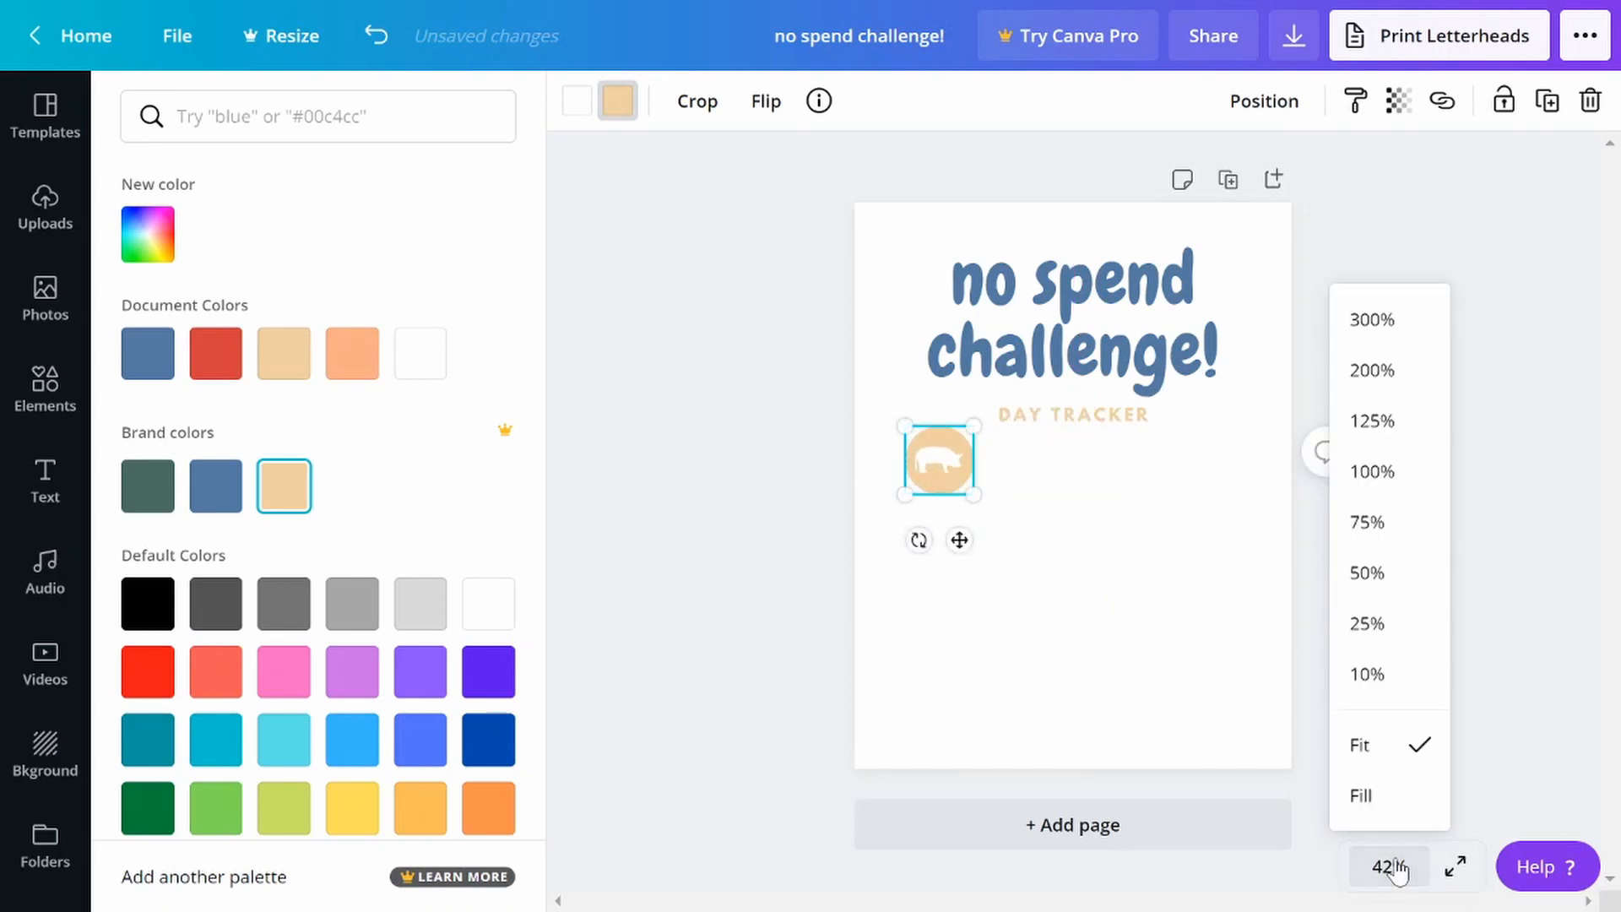
pyautogui.click(1386, 536)
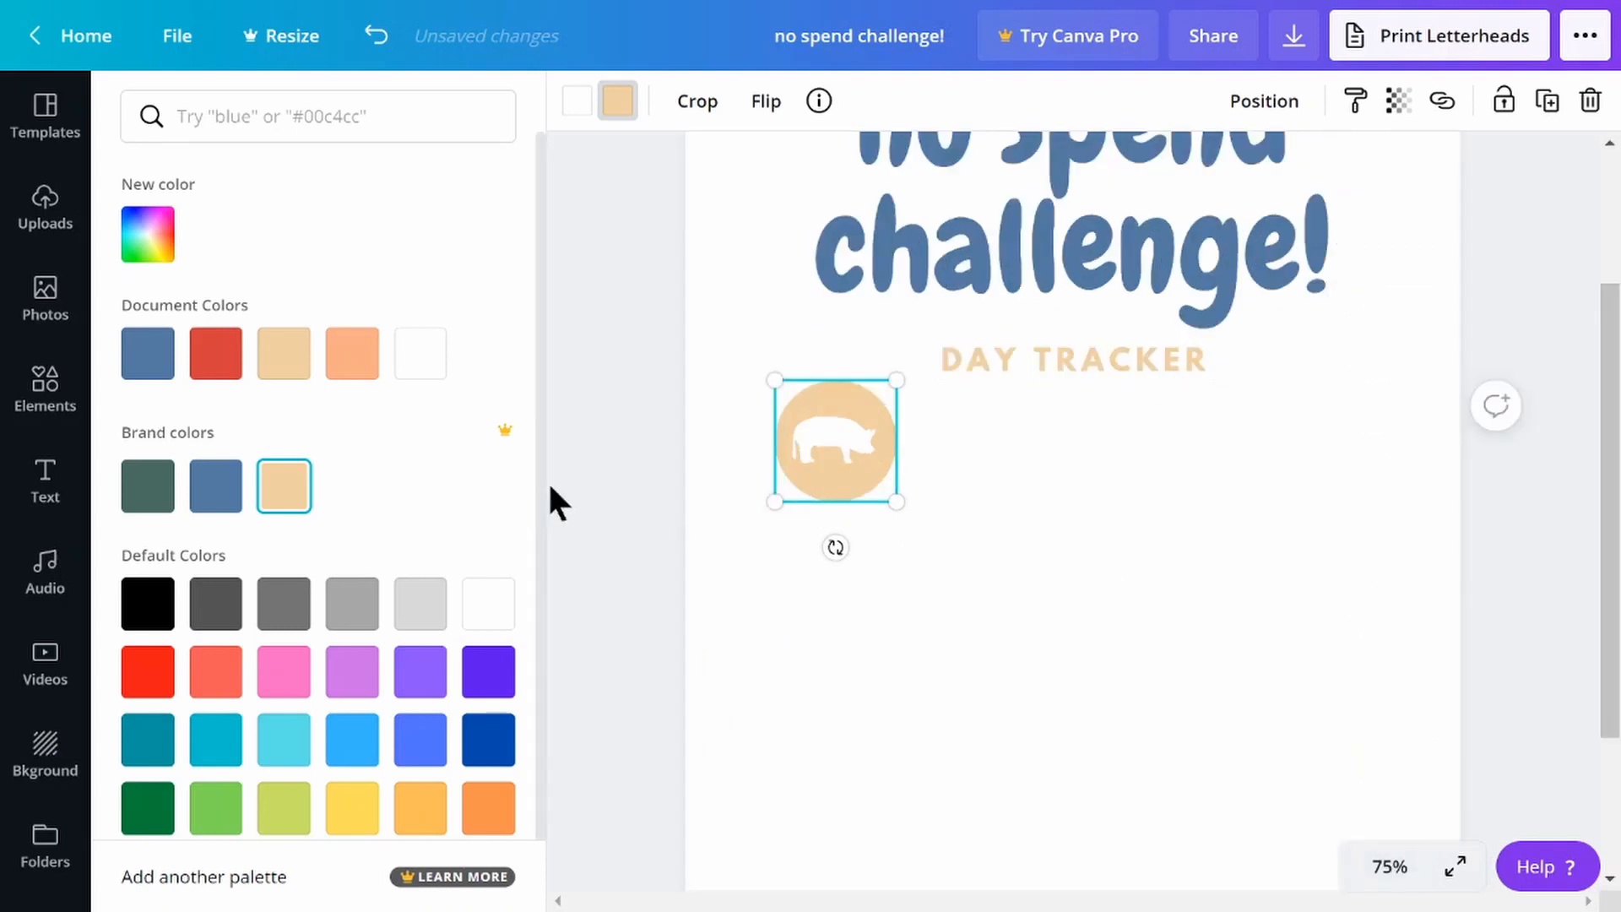
pyautogui.click(546, 487)
pyautogui.click(574, 489)
pyautogui.click(547, 489)
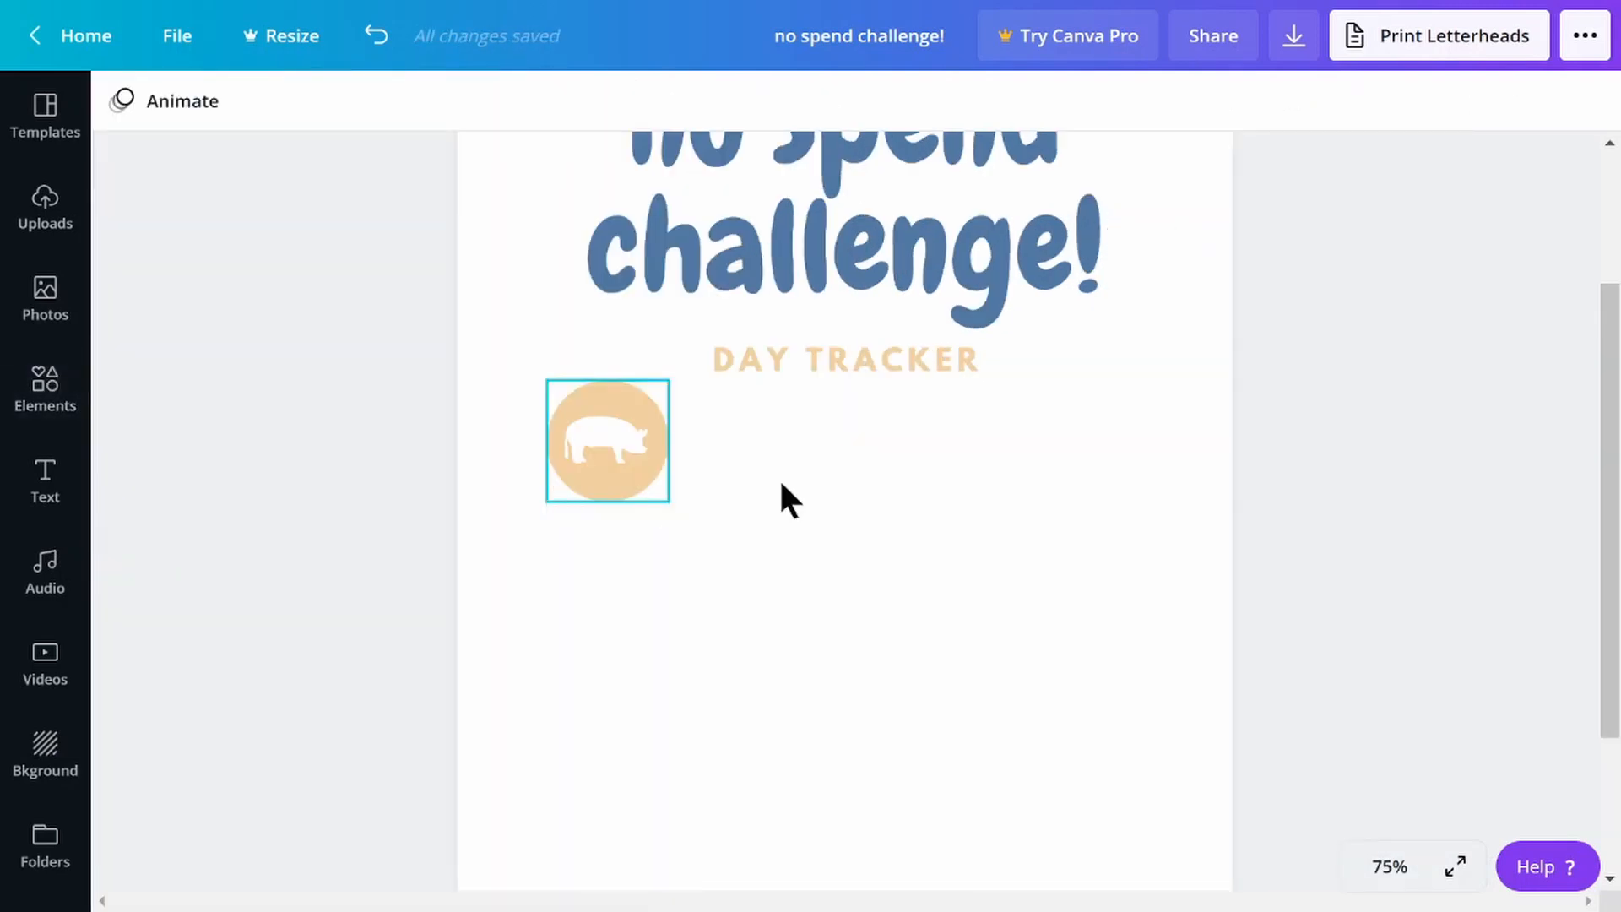
pyautogui.doubleClick(644, 485)
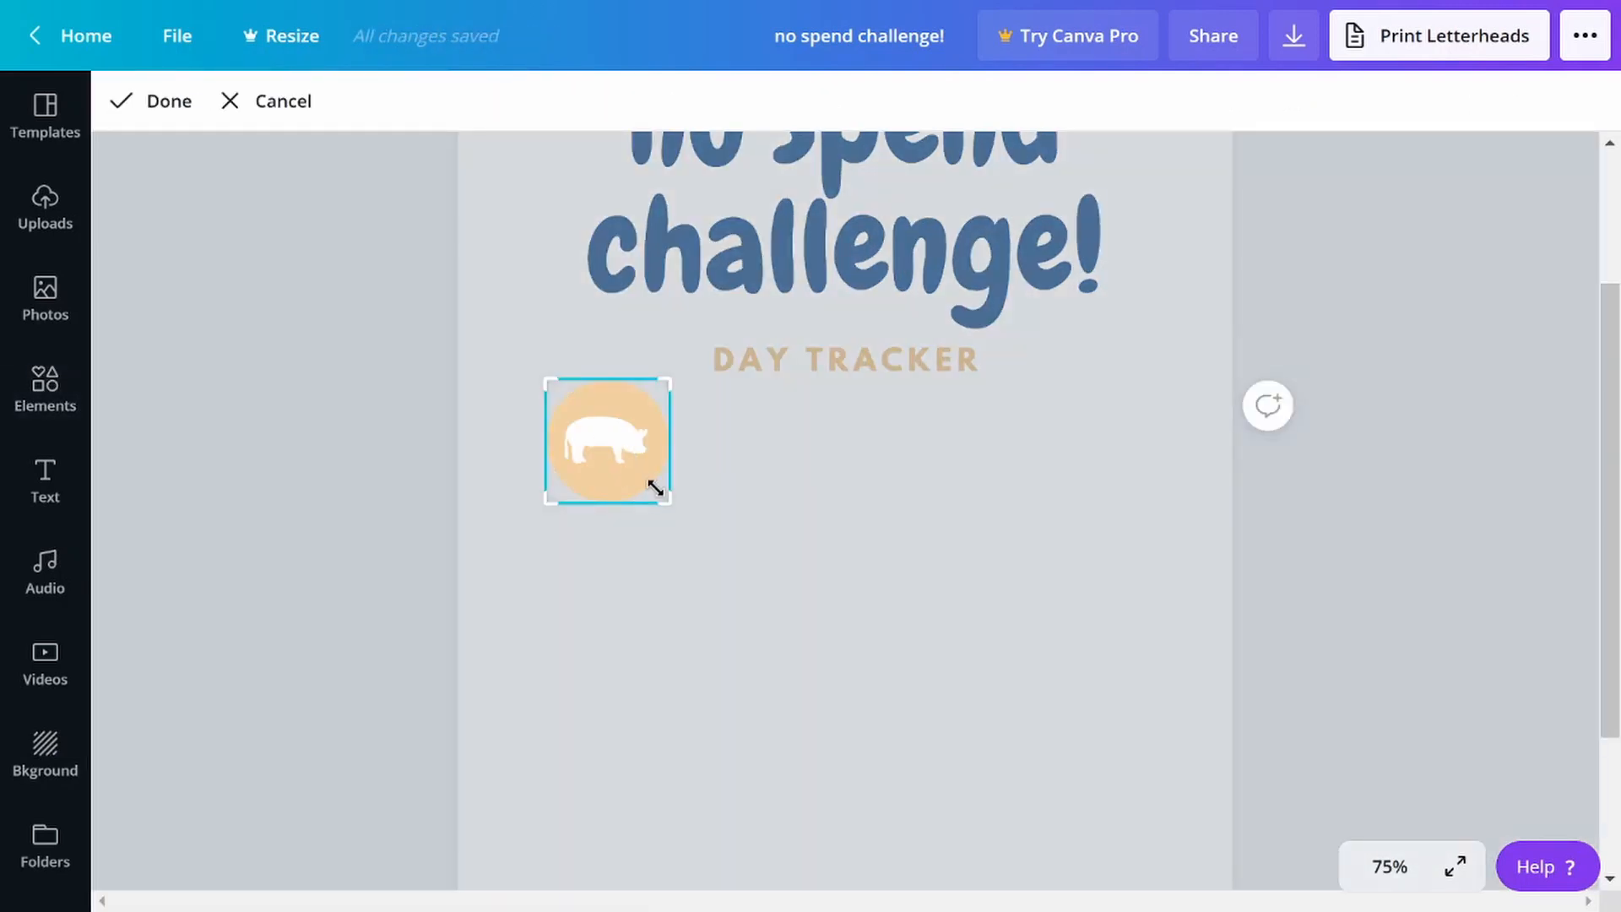
pyautogui.click(766, 542)
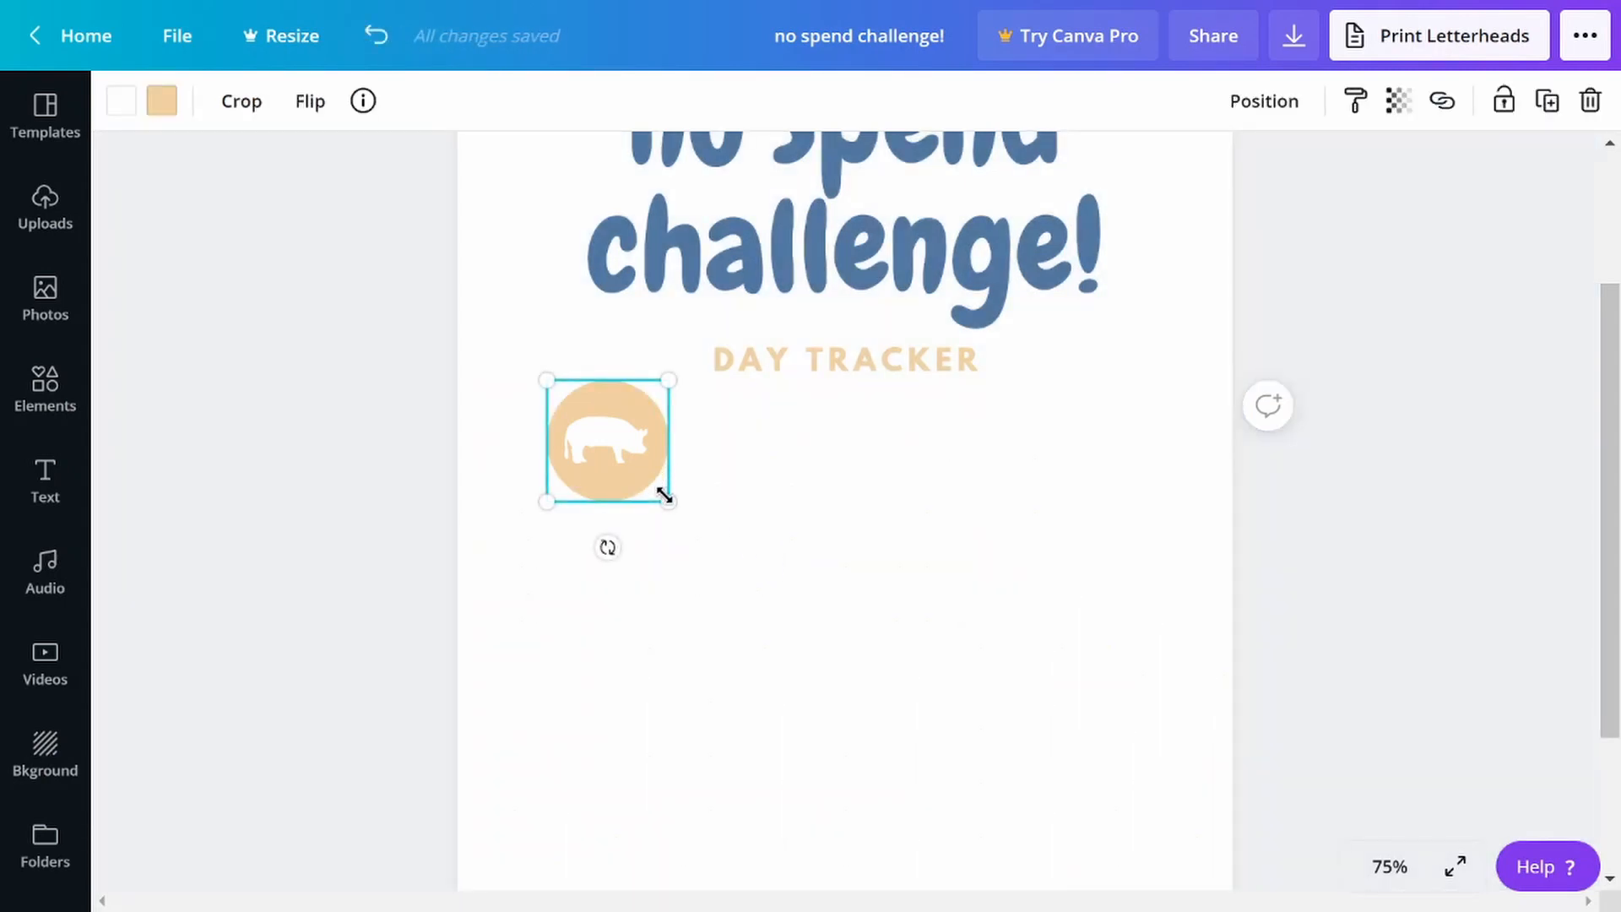
pyautogui.moveTo(666, 499); pyautogui.dragTo(639, 470)
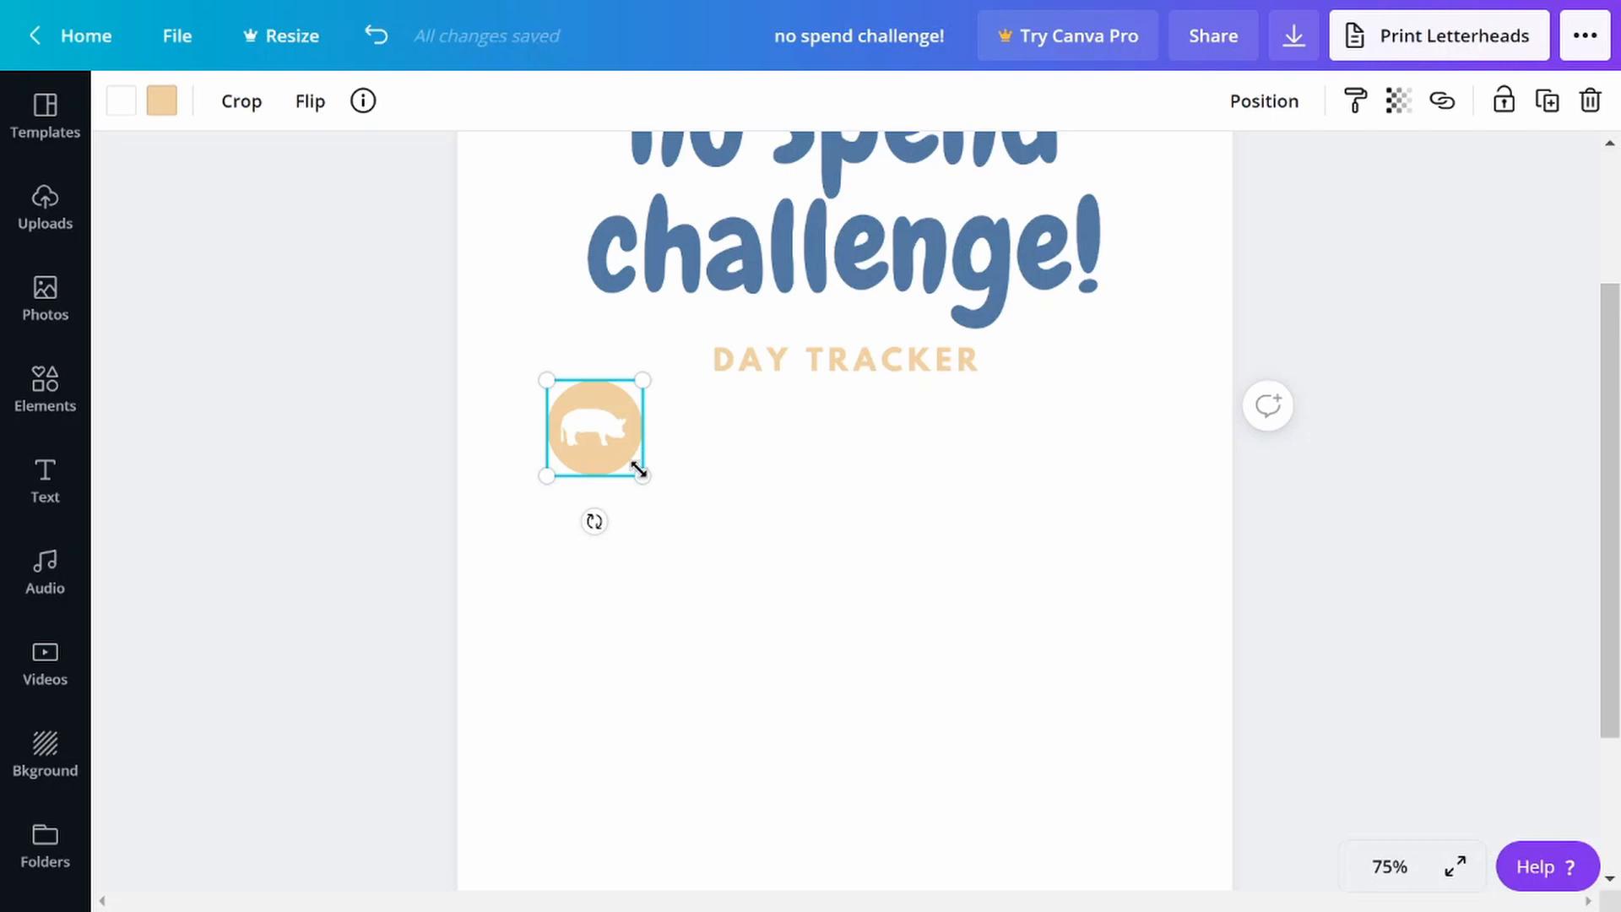
# Duplicate the small pig icon and align the copy directly to the right of the original
pyautogui.click(672, 472)
pyautogui.click(611, 433)
pyautogui.hotkey('ctrl', 'd')
pyautogui.moveTo(611, 432); pyautogui.dragTo(698, 414)
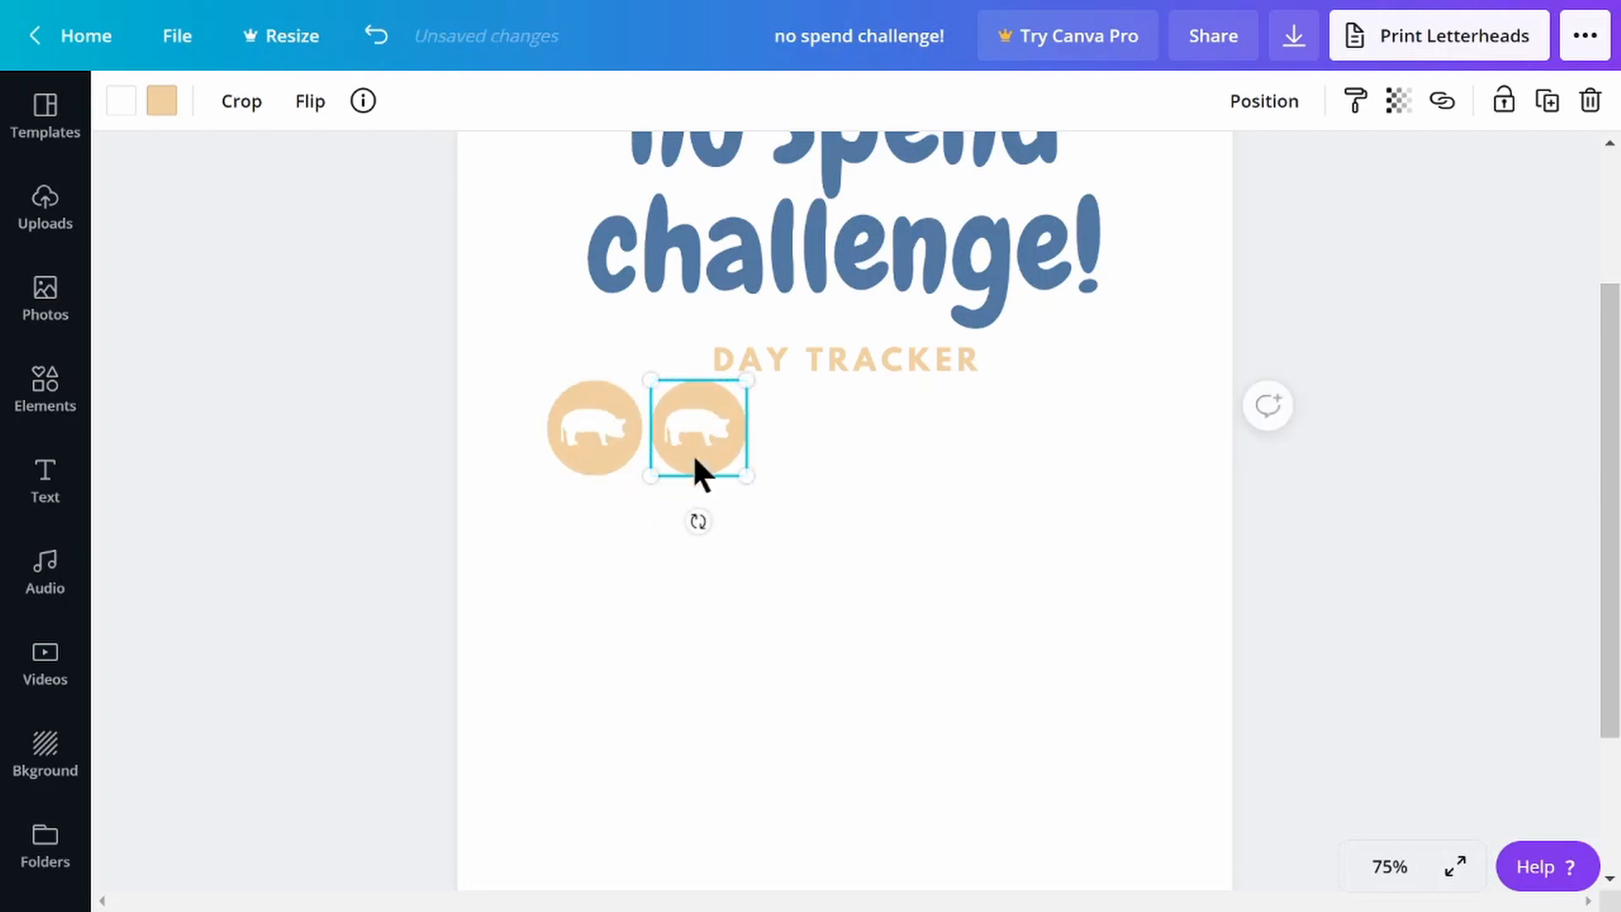
# Duplicate the pair of pig icons twice and line the copies up to form a row of six
pyautogui.click(657, 549)
pyautogui.moveTo(590, 492); pyautogui.dragTo(911, 407)
pyautogui.hotkey('ctrl', 'd')
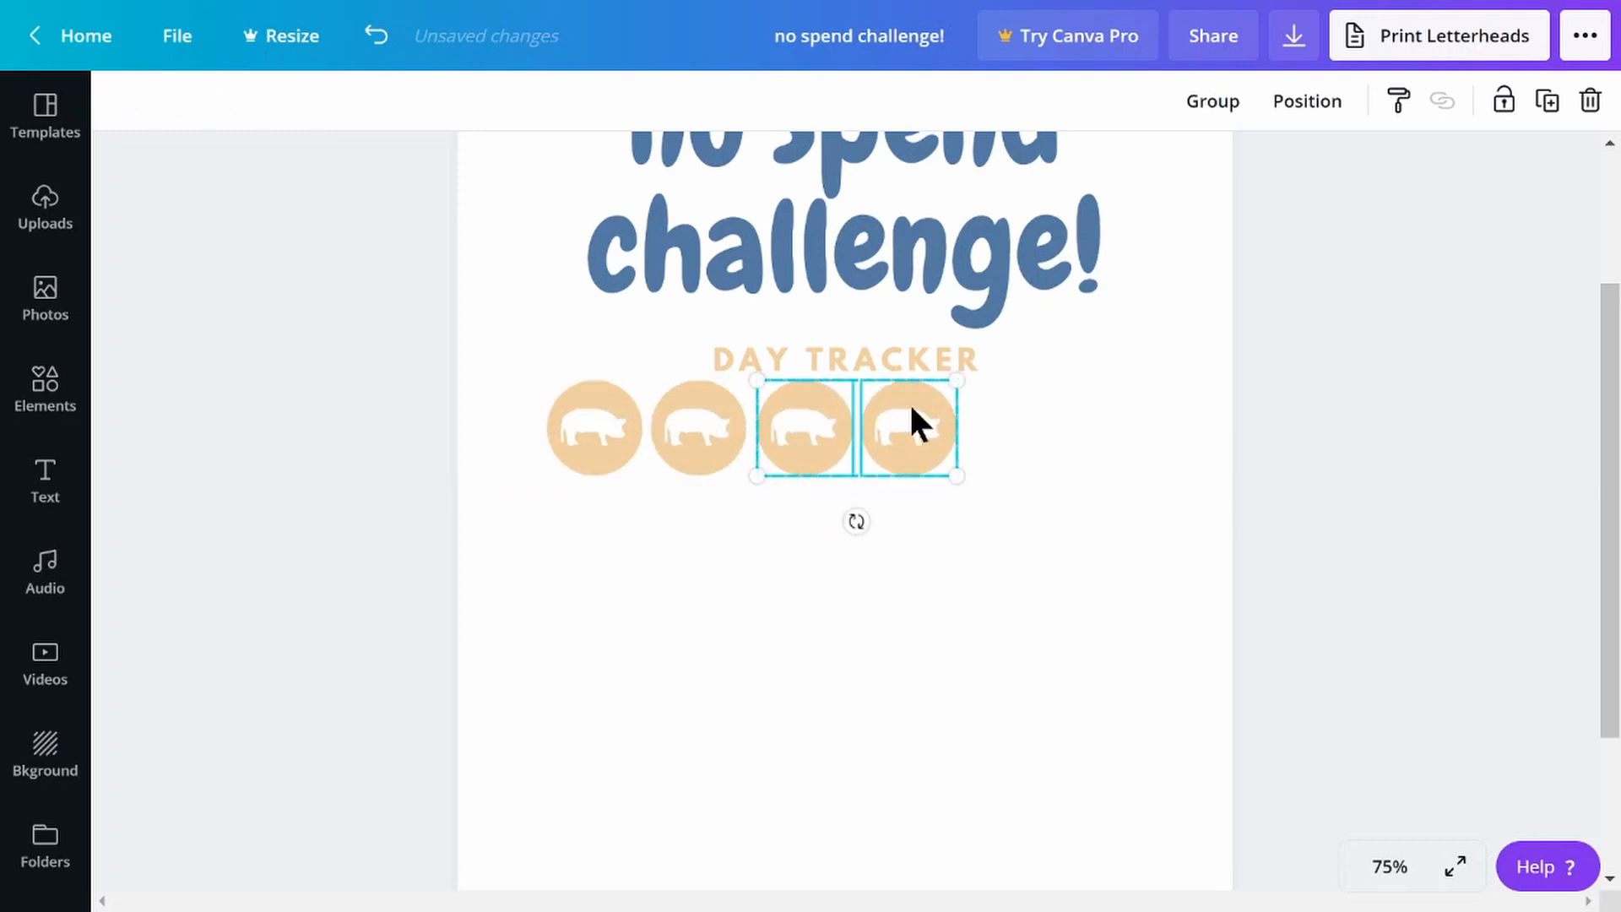
pyautogui.hotkey('ctrl', 'v')
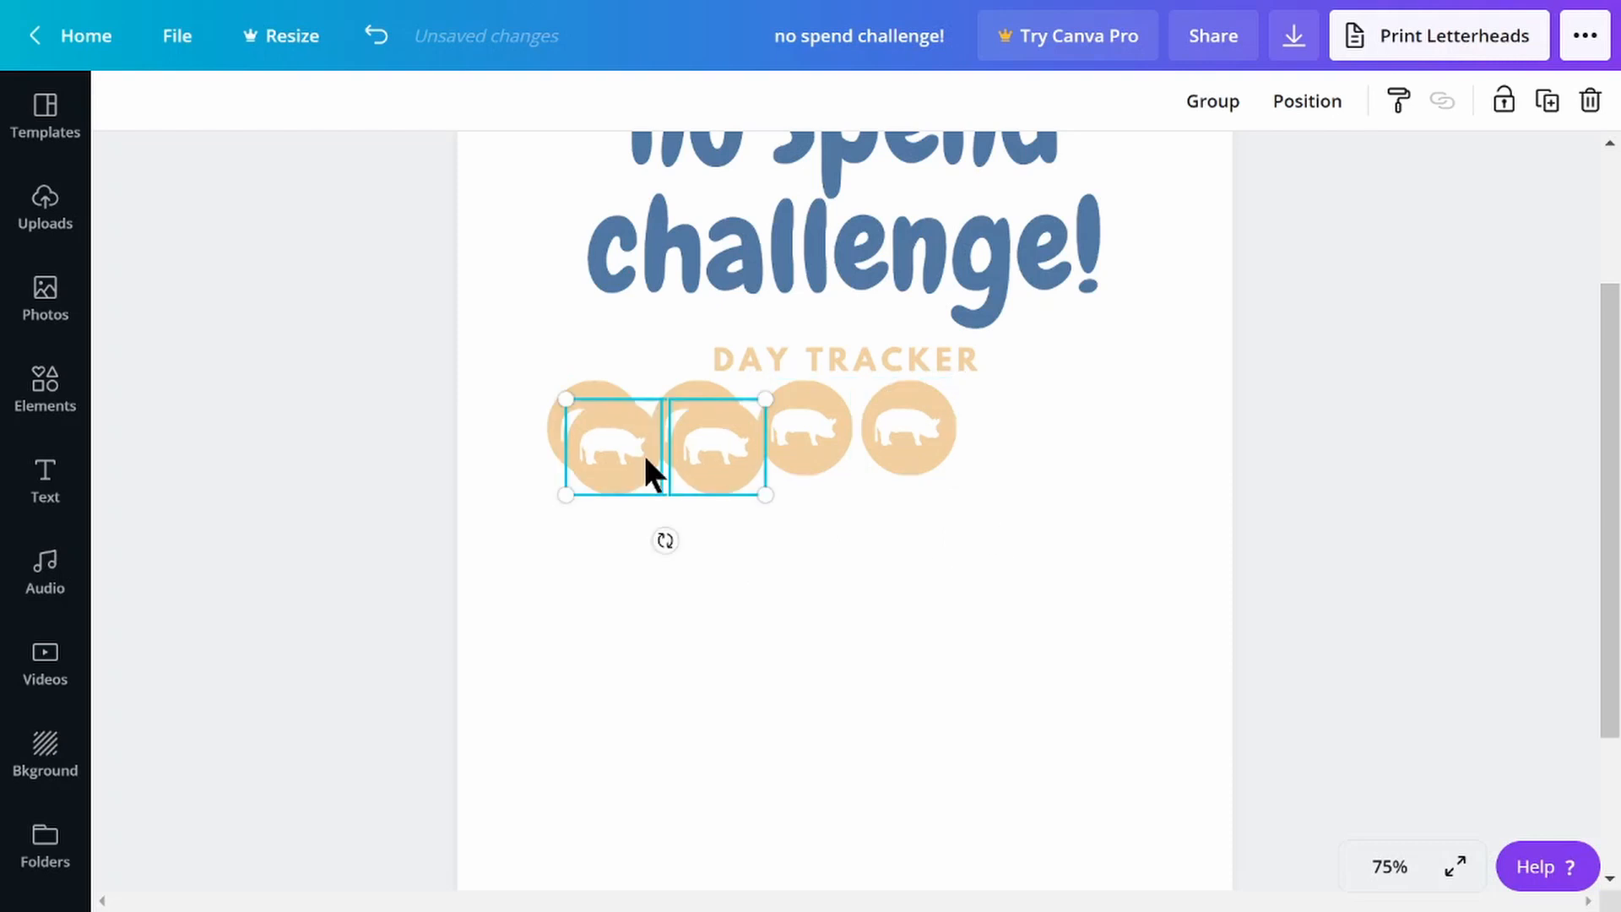
pyautogui.moveTo(652, 455); pyautogui.dragTo(1026, 428)
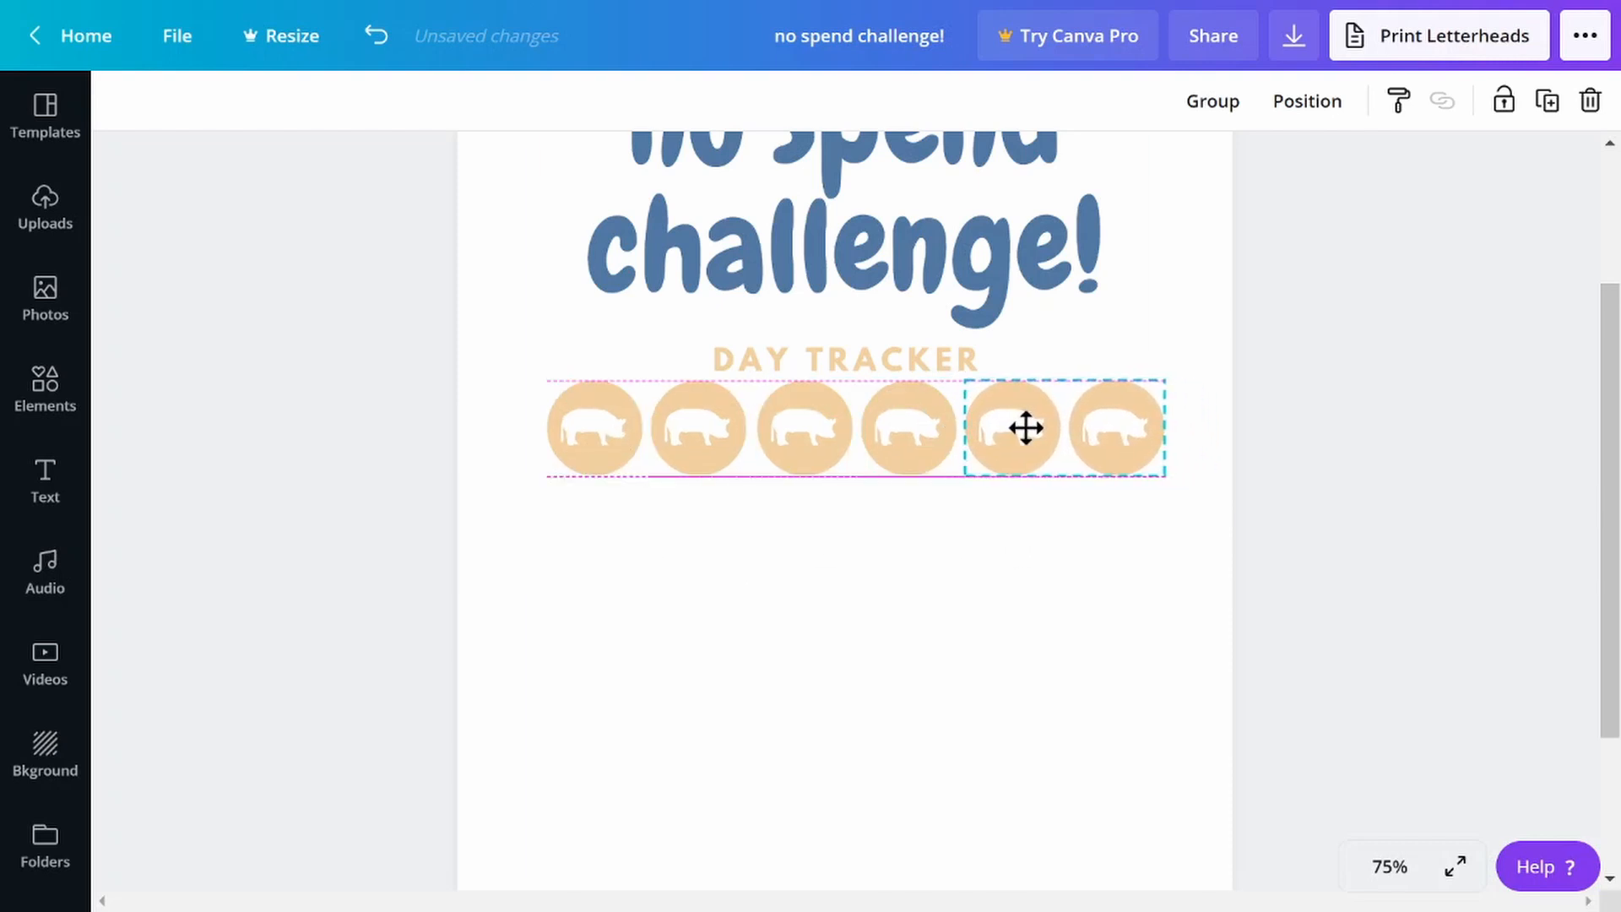
pyautogui.click(873, 625)
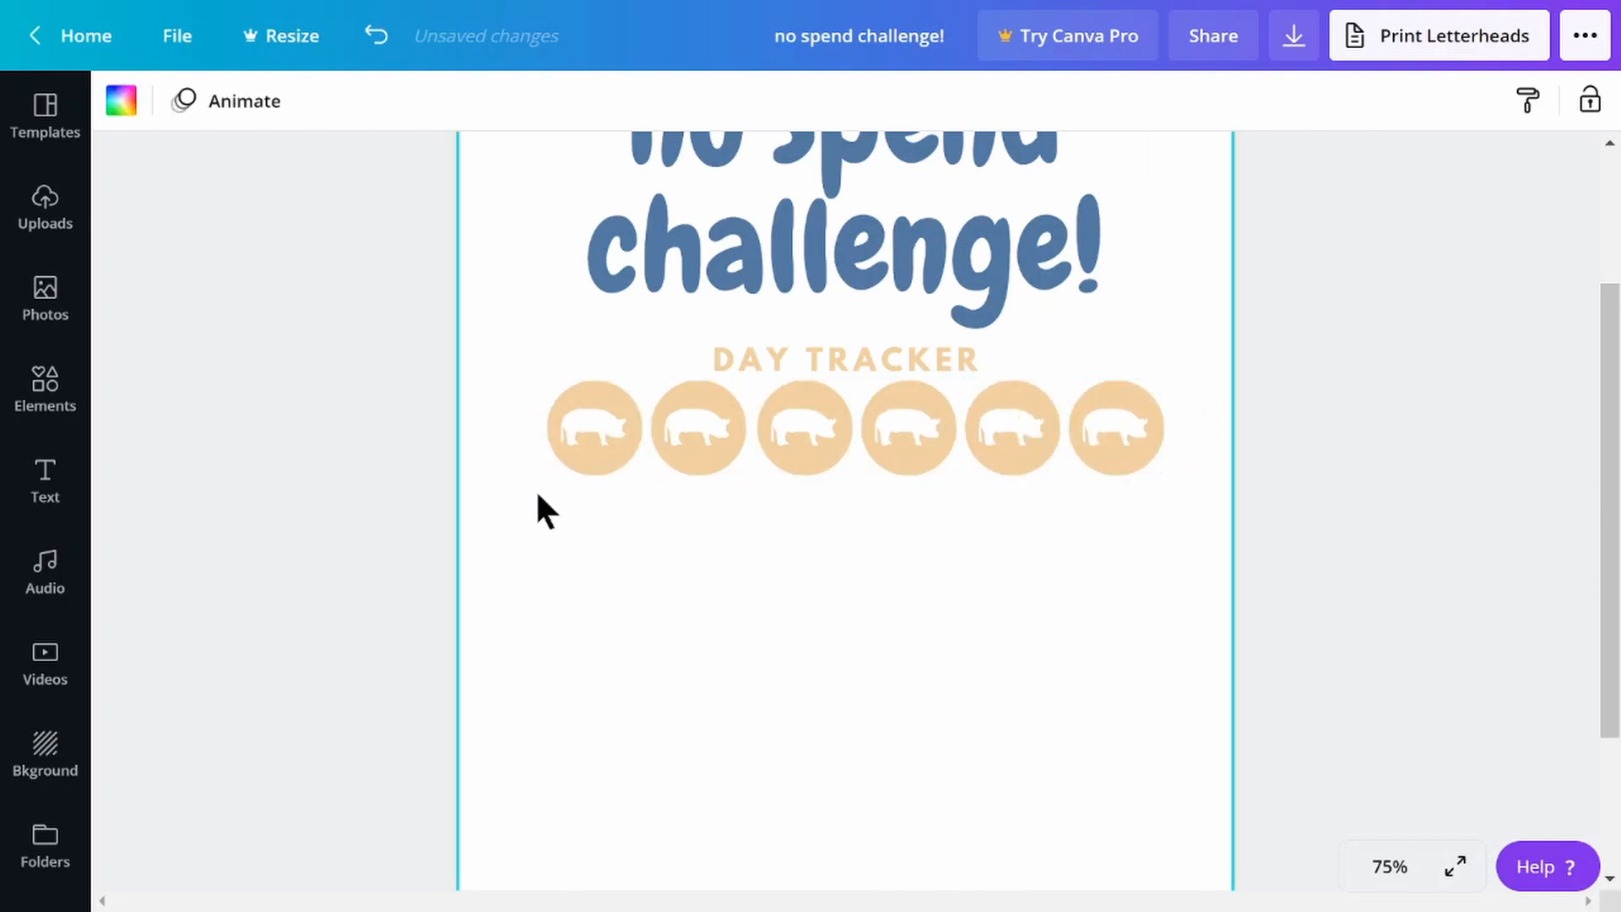
# Duplicate the row of six pigs and align the copy directly beneath it as a second row
pyautogui.moveTo(535, 470); pyautogui.dragTo(1029, 535)
pyautogui.hotkey('ctrl', 'd')
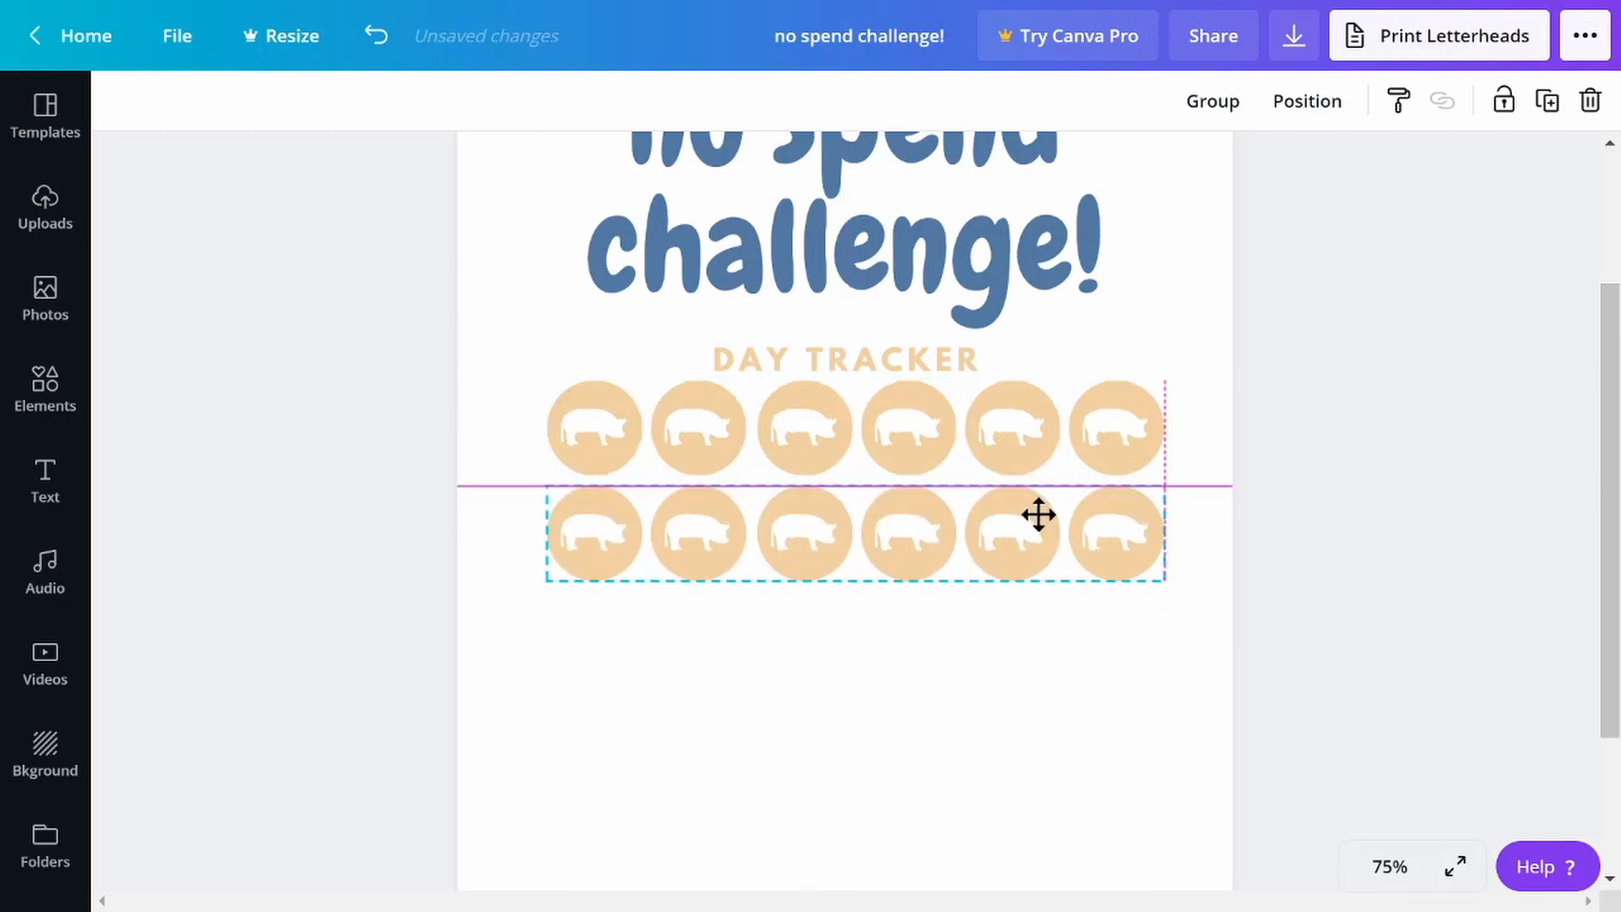
pyautogui.moveTo(1038, 514); pyautogui.dragTo(1035, 514)
pyautogui.click(935, 651)
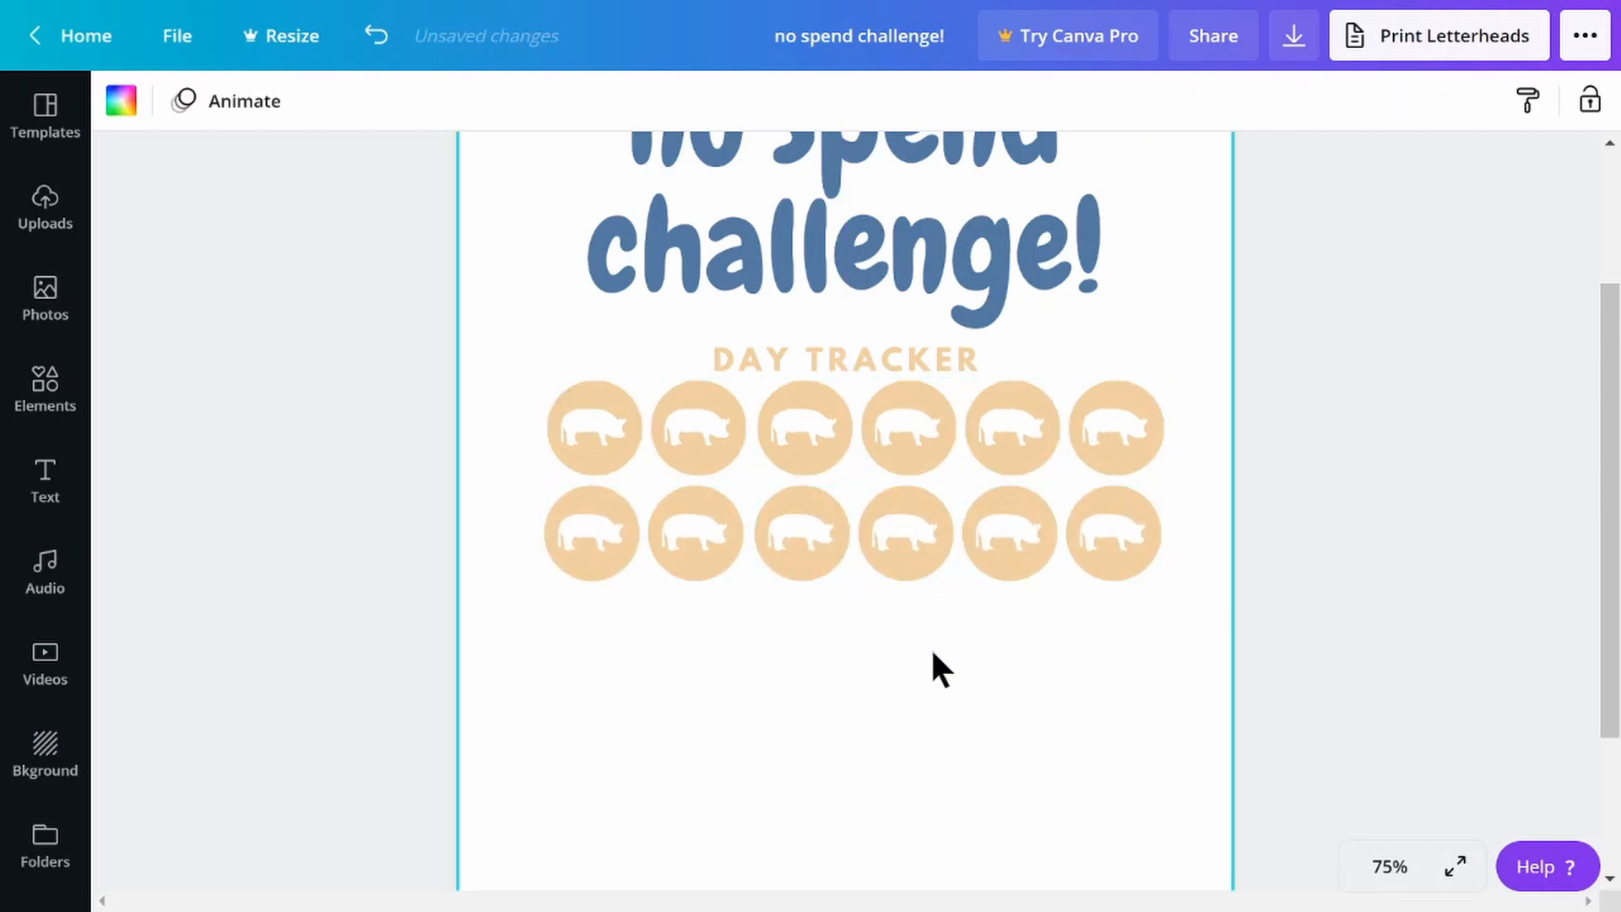
pyautogui.moveTo(572, 620); pyautogui.dragTo(1083, 516)
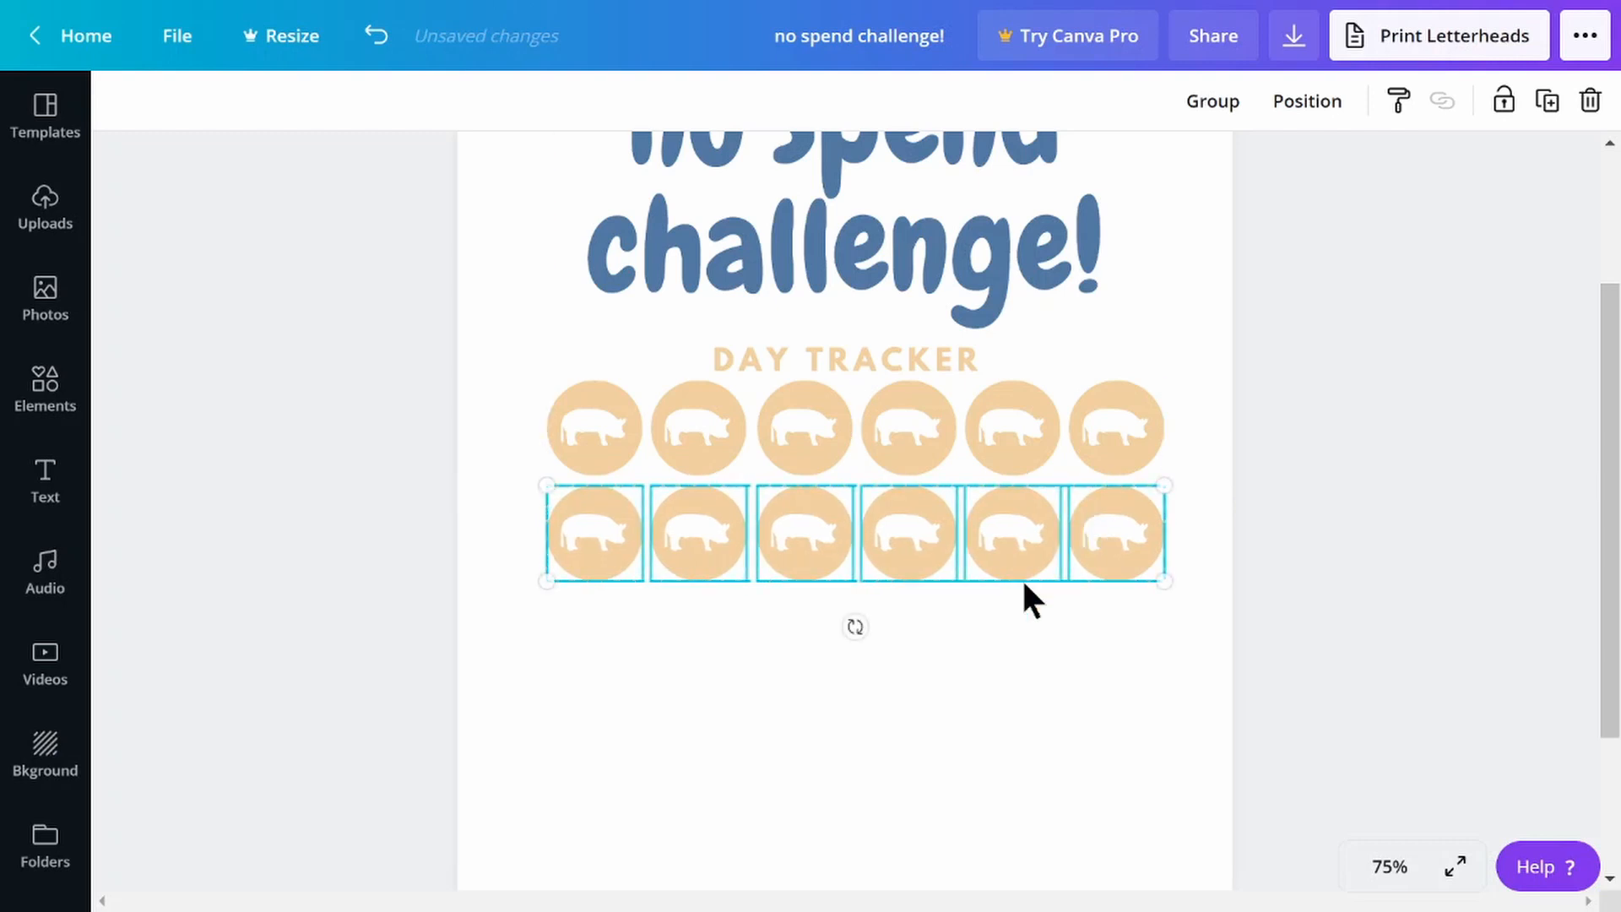
# Duplicate both pig rows together and place the copies below them as the third and fourth rows
pyautogui.click(595, 647)
pyautogui.moveTo(594, 647); pyautogui.dragTo(1099, 626)
pyautogui.hotkey('ctrl', 'd')
pyautogui.scroll(-3, 1104, 622)
pyautogui.click(1106, 705)
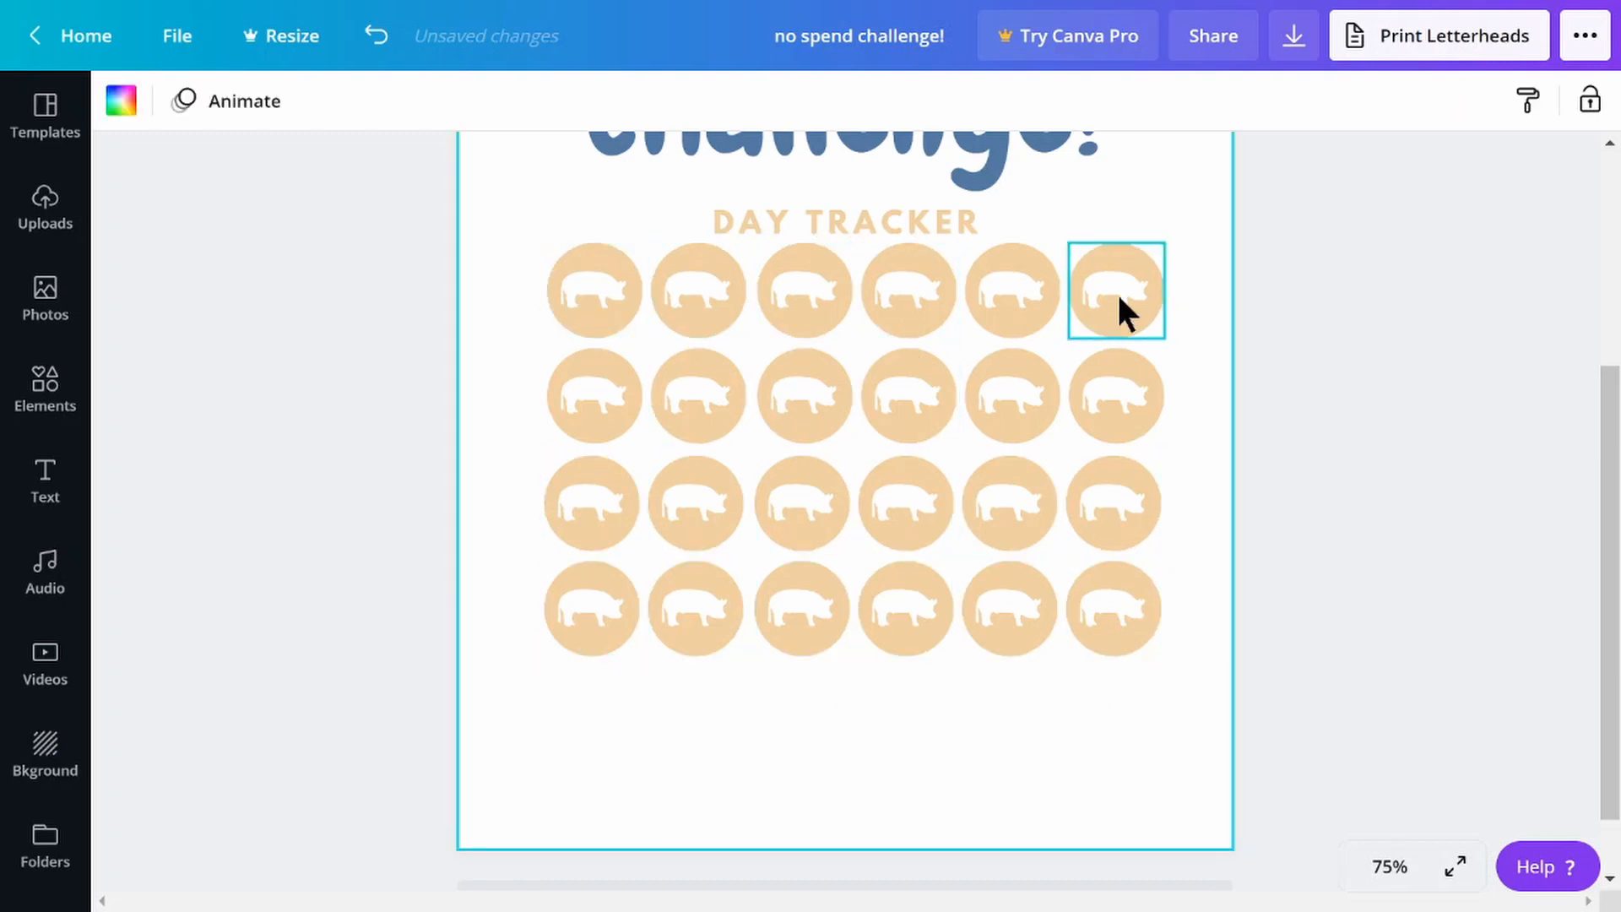
# Duplicate the fourth row of pigs and place the copy beneath it as the fifth row
pyautogui.moveTo(1121, 676); pyautogui.dragTo(571, 604)
pyautogui.hotkey('ctrl', 'd')
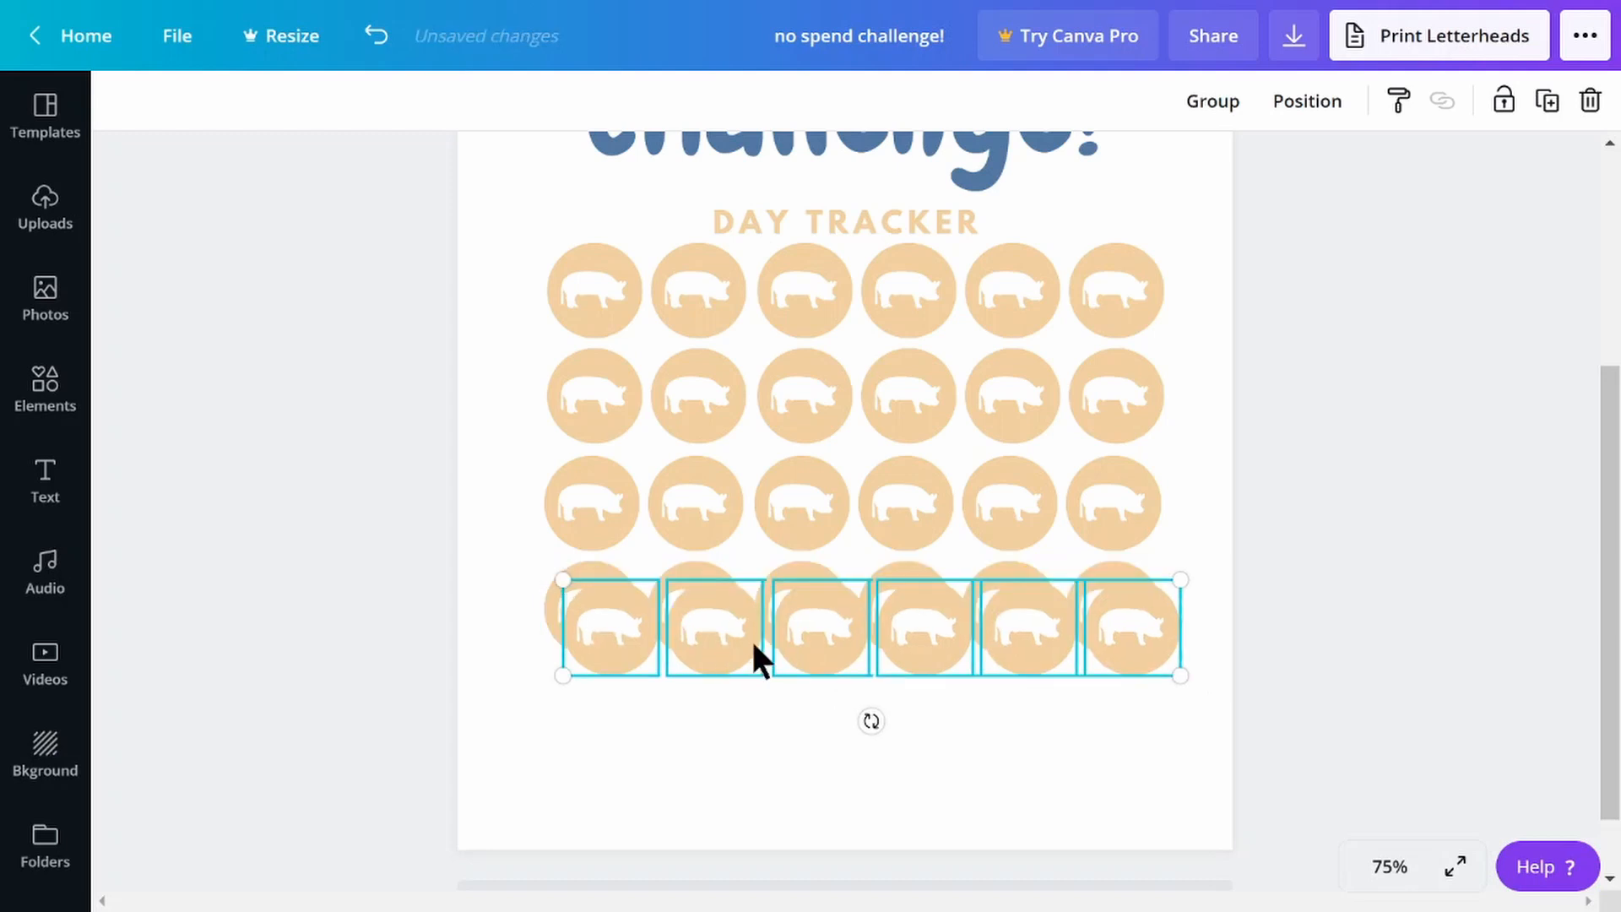
pyautogui.moveTo(753, 655); pyautogui.dragTo(729, 730)
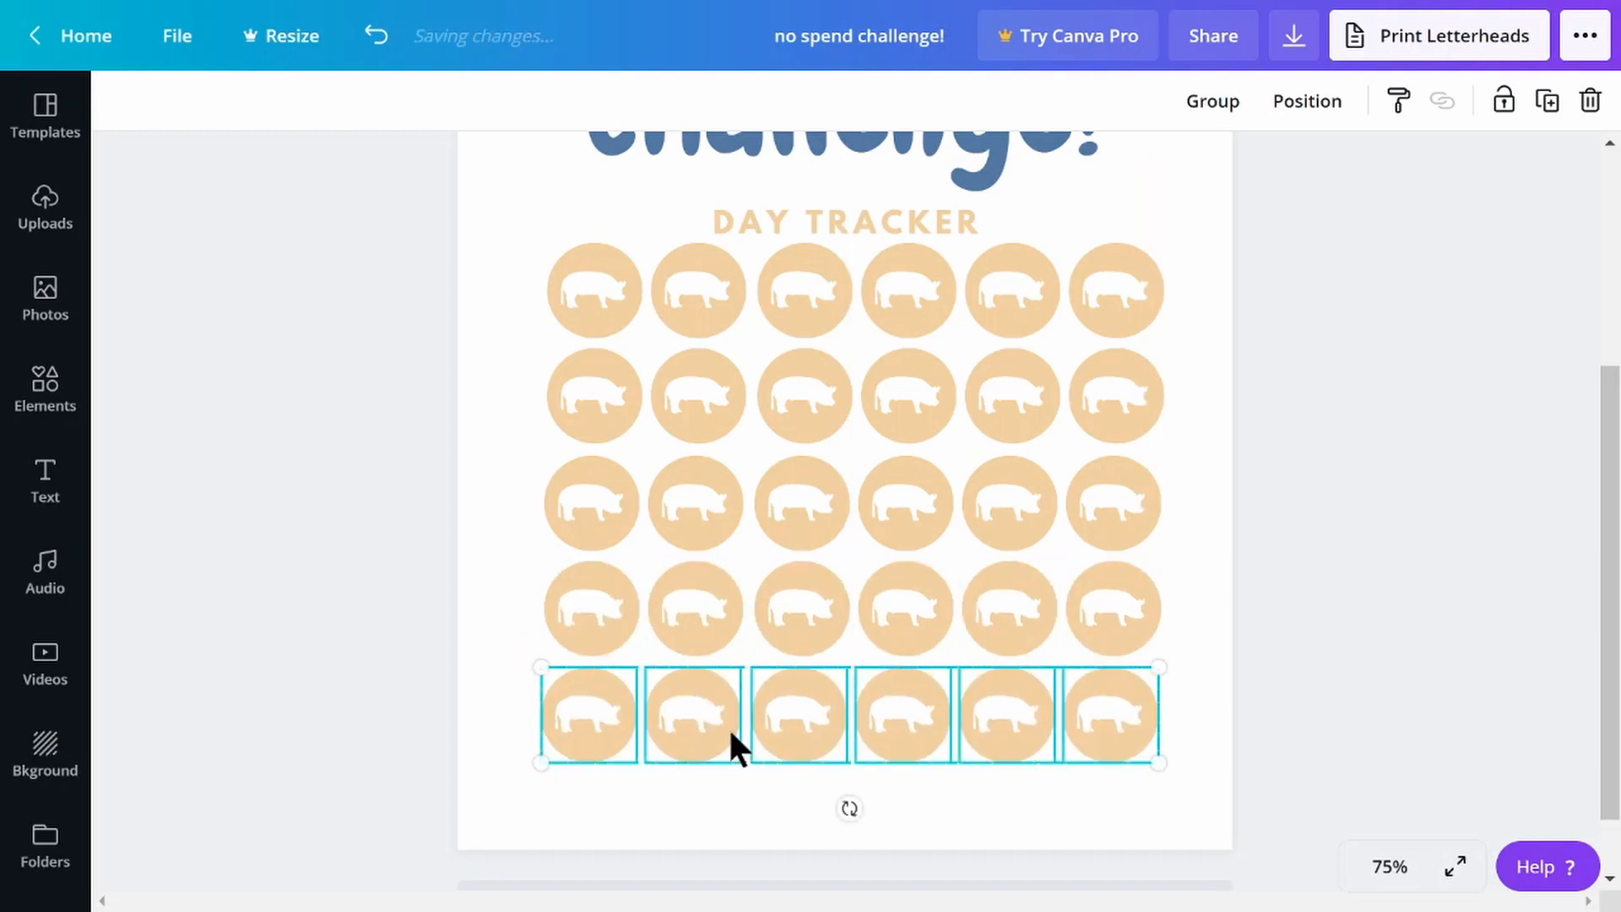
pyautogui.click(730, 806)
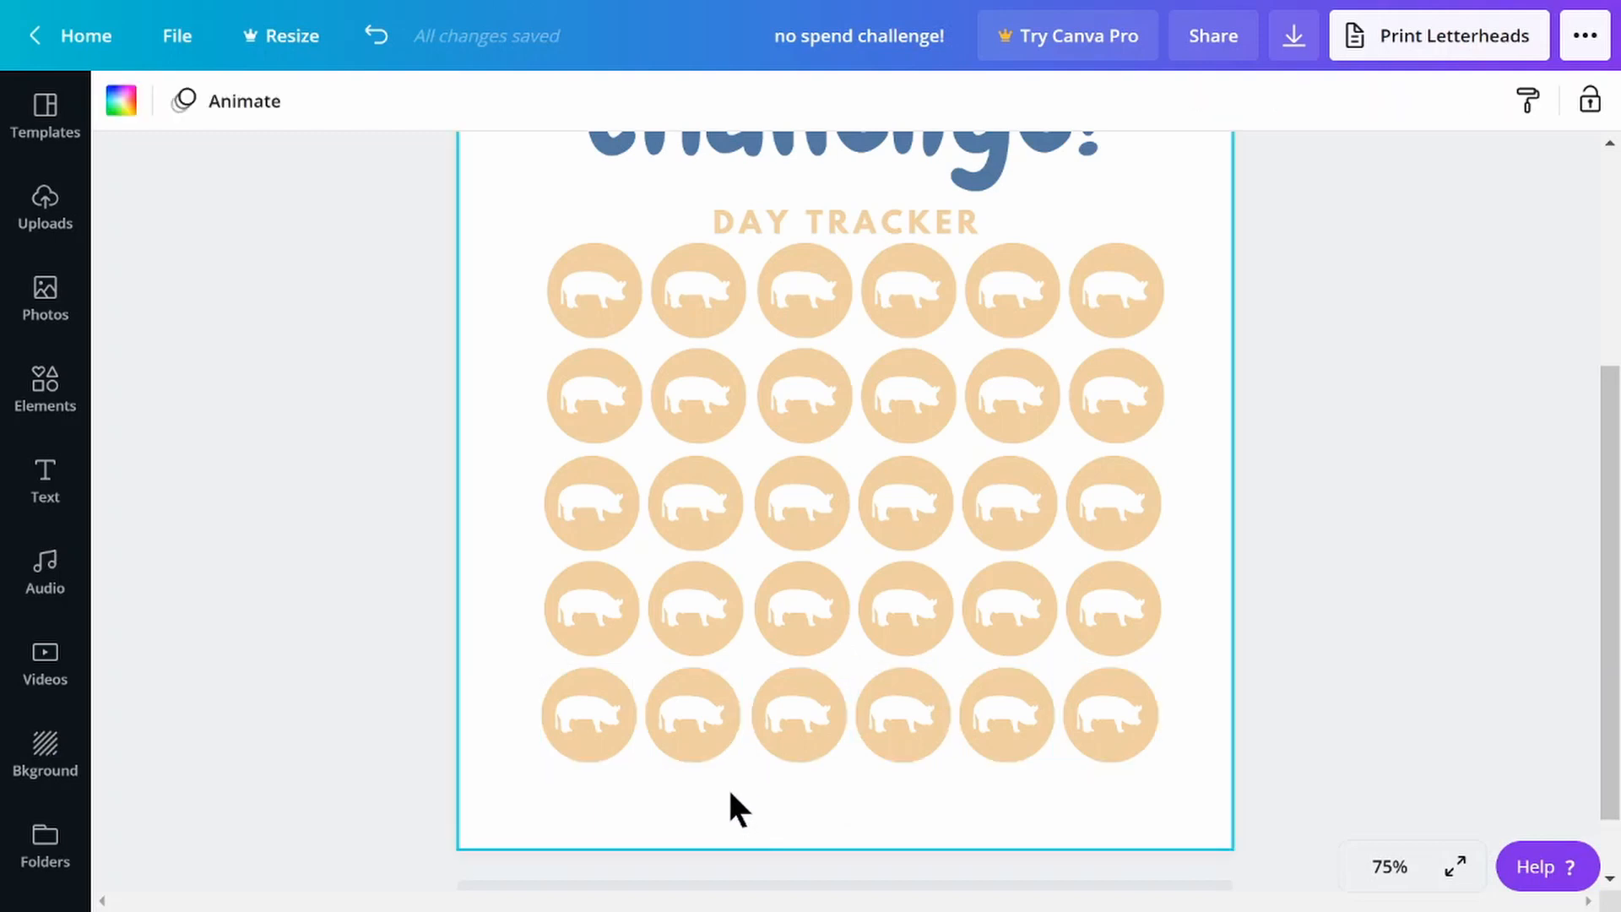
# Scale the whole grid of pigs down slightly and centre it lower beneath "DAY TRACKER"
pyautogui.scroll(-1, 730, 793)
pyautogui.scroll(3, 730, 793)
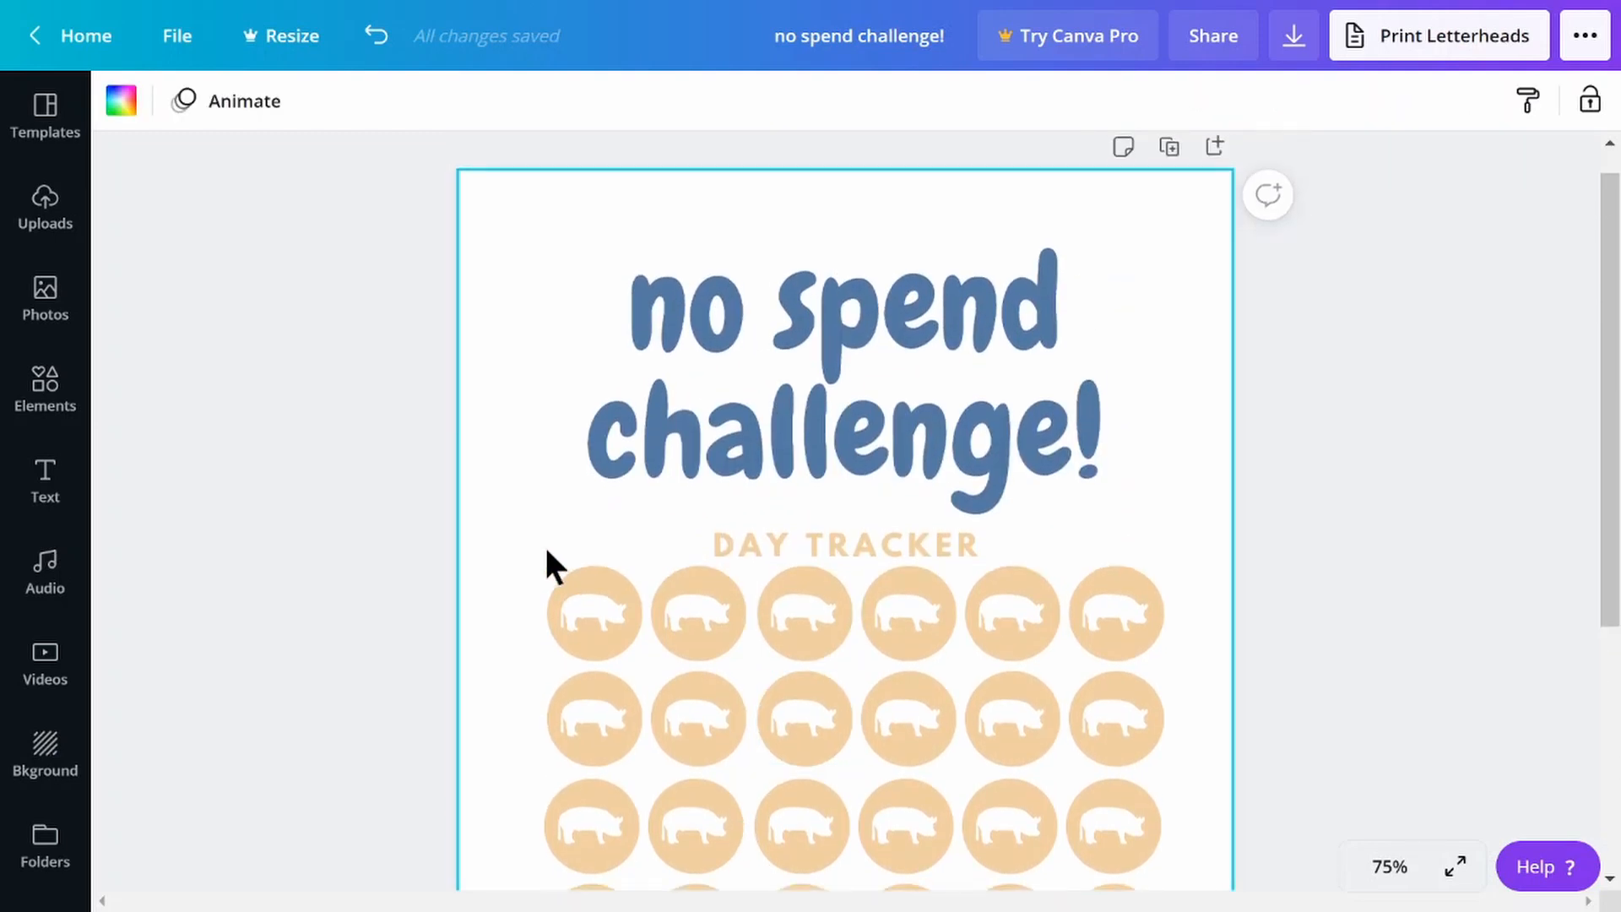
pyautogui.scroll(-3, 547, 557)
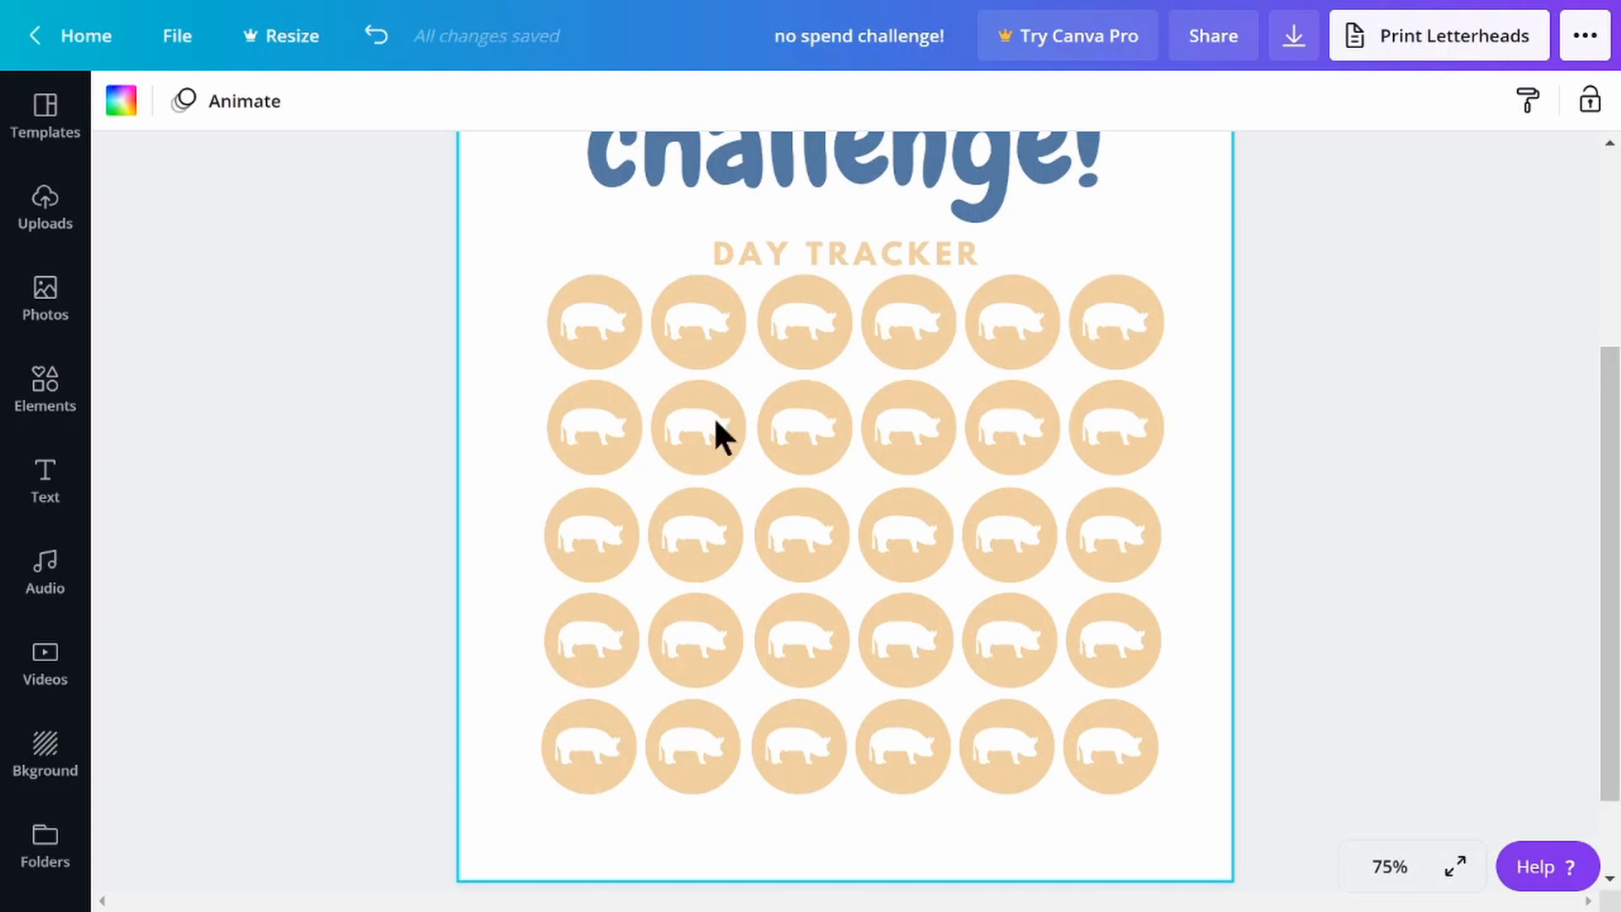
pyautogui.moveTo(525, 291); pyautogui.dragTo(1131, 773)
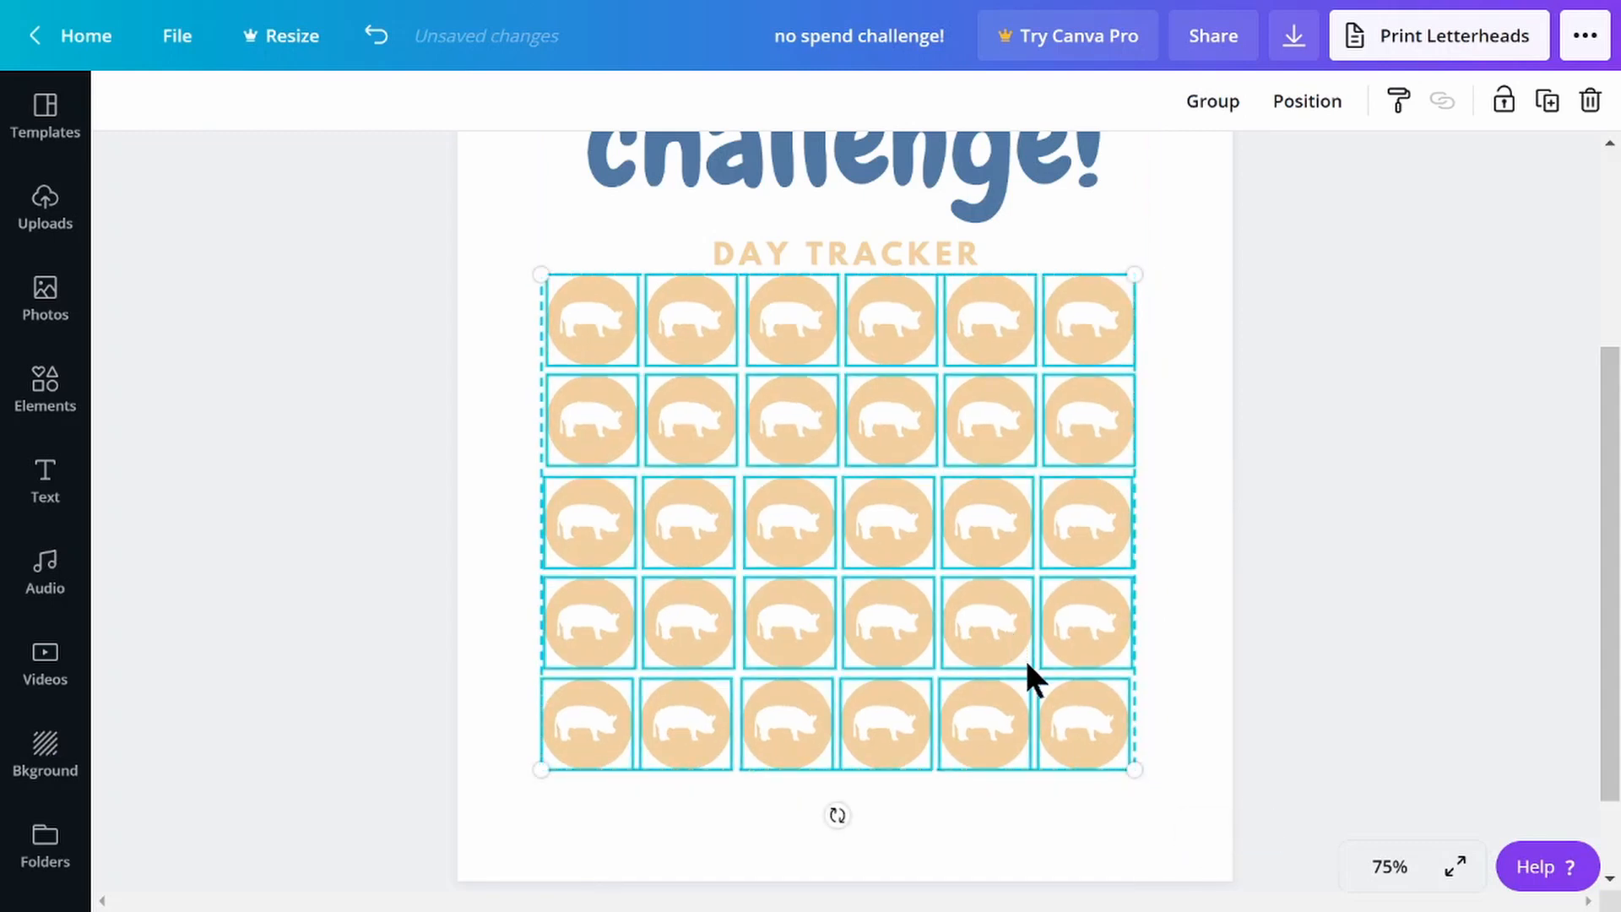
pyautogui.moveTo(1031, 674); pyautogui.dragTo(1027, 673)
pyautogui.click(1202, 460)
pyautogui.scroll(-2, 1200, 452)
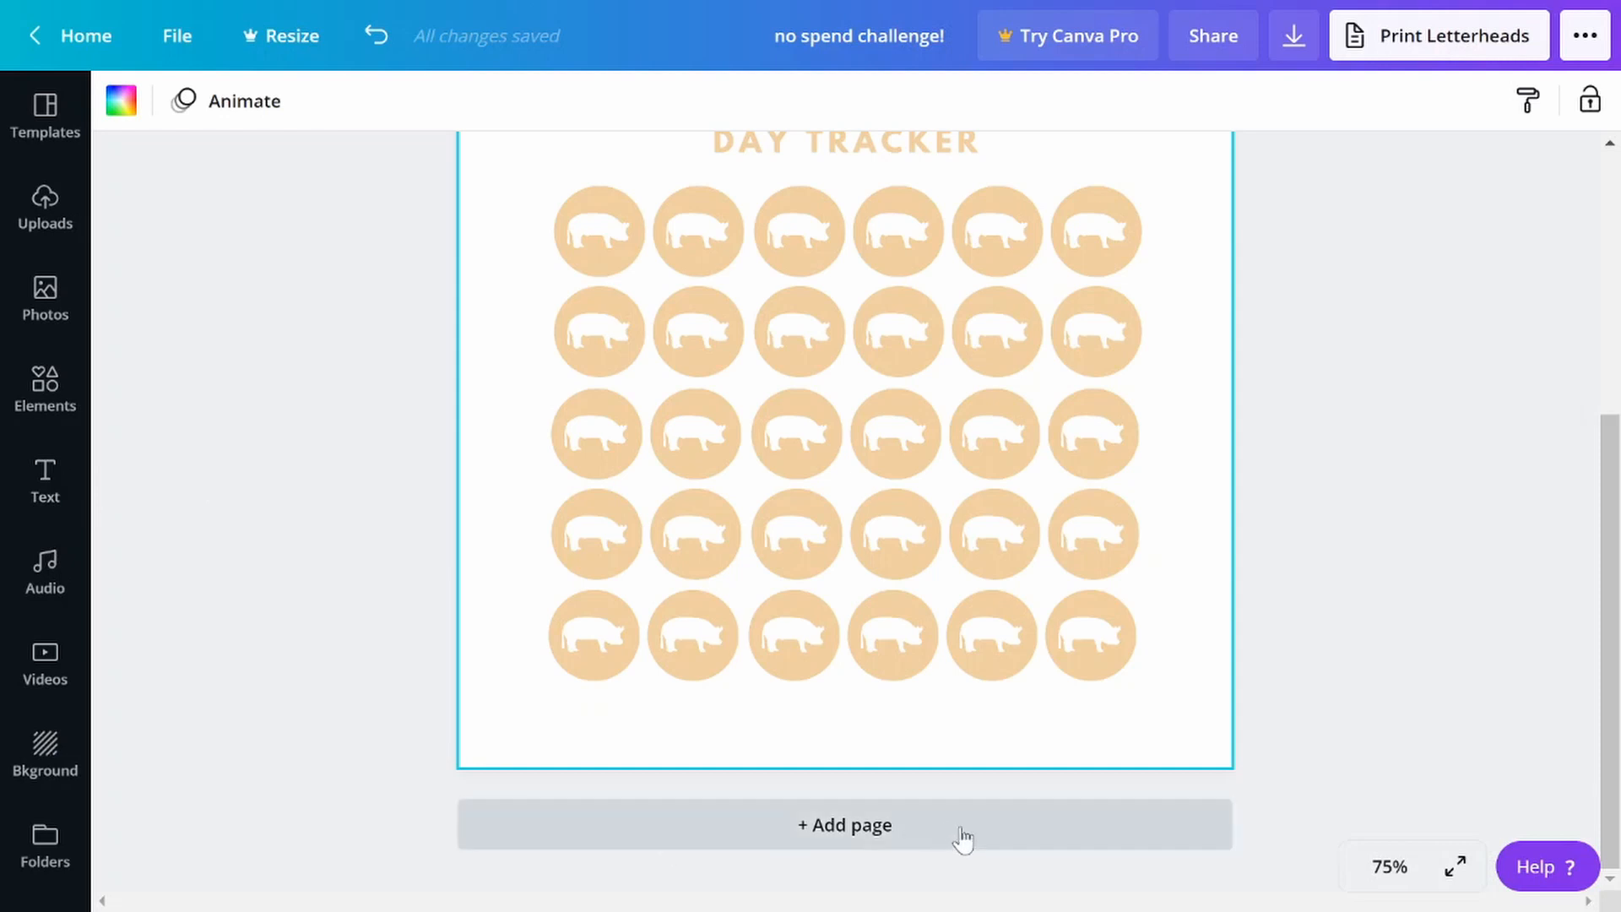
pyautogui.click(48, 486)
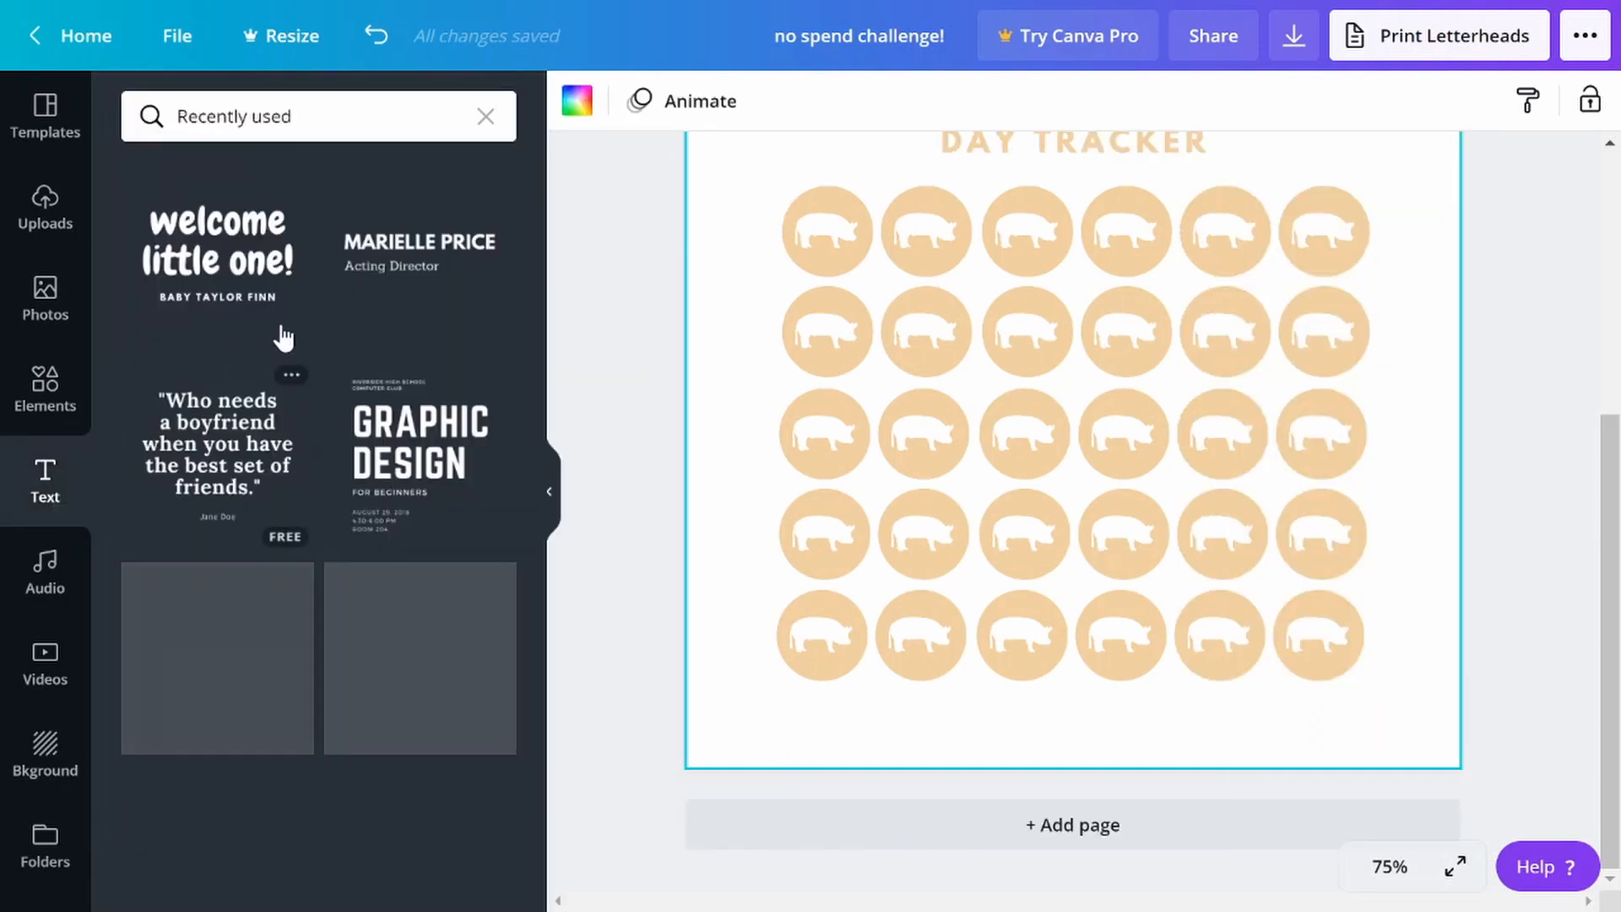
pyautogui.click(485, 116)
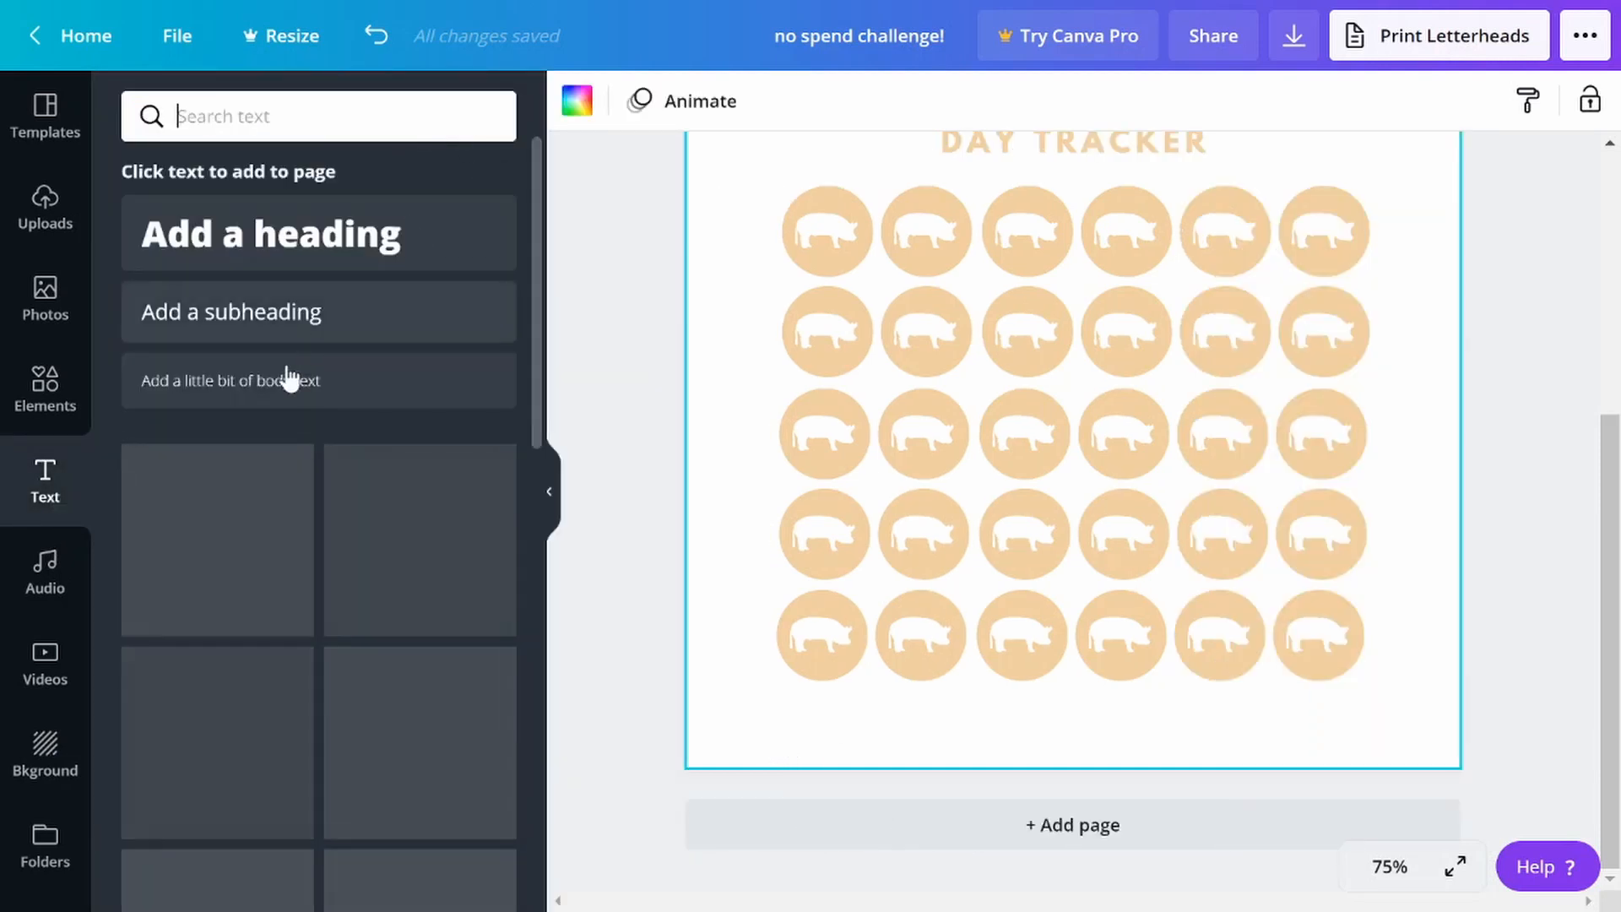
pyautogui.click(283, 388)
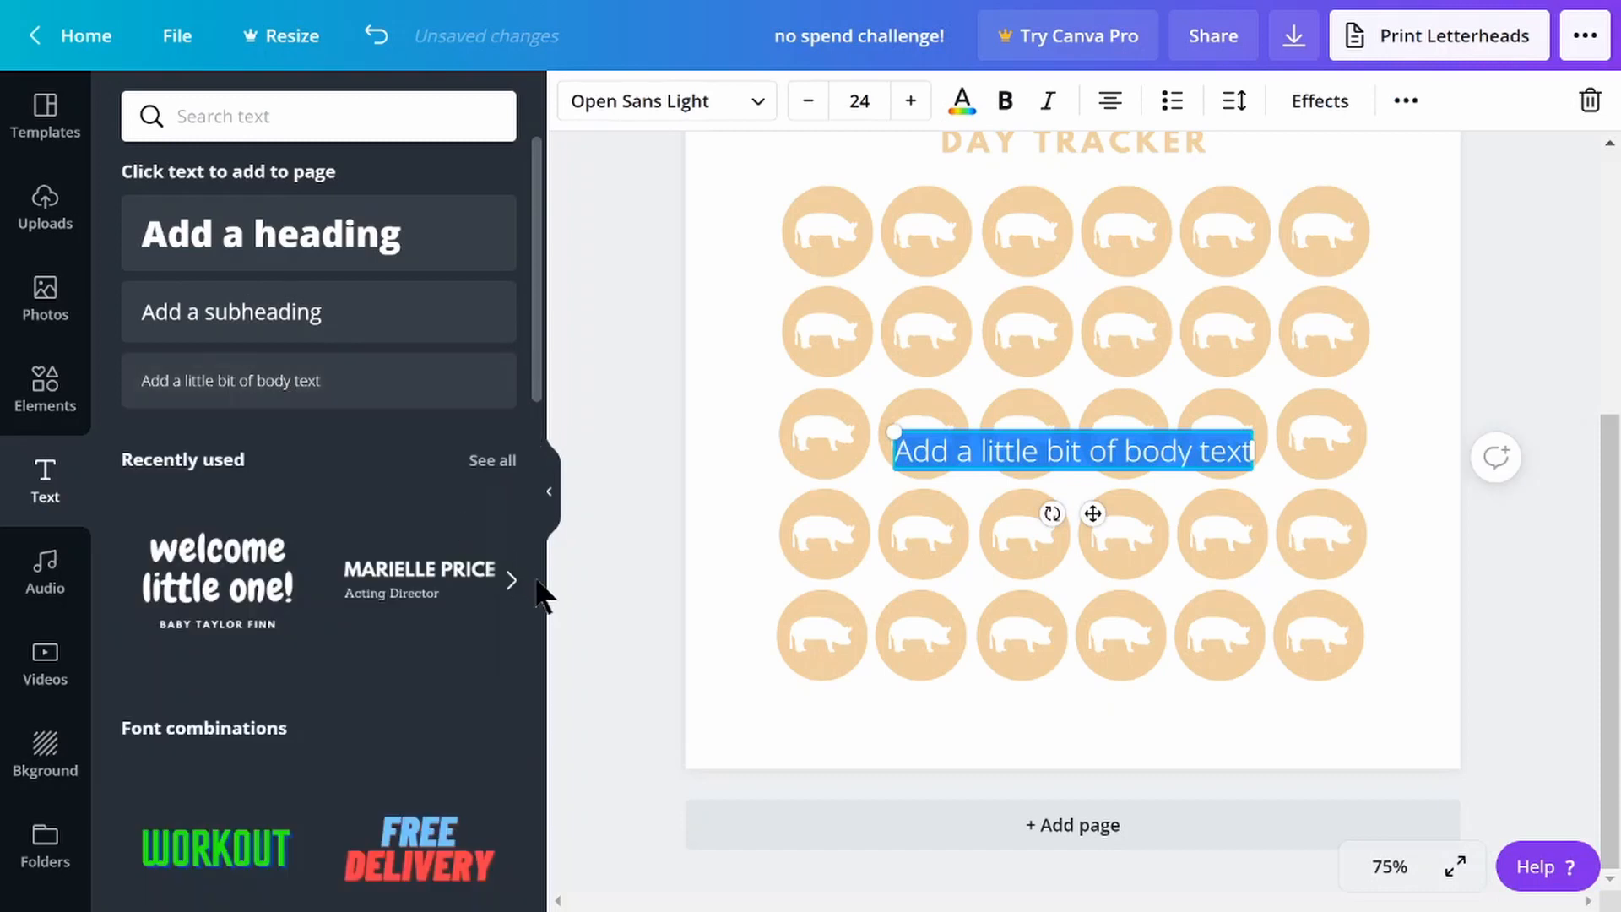
pyautogui.write('www.thir')
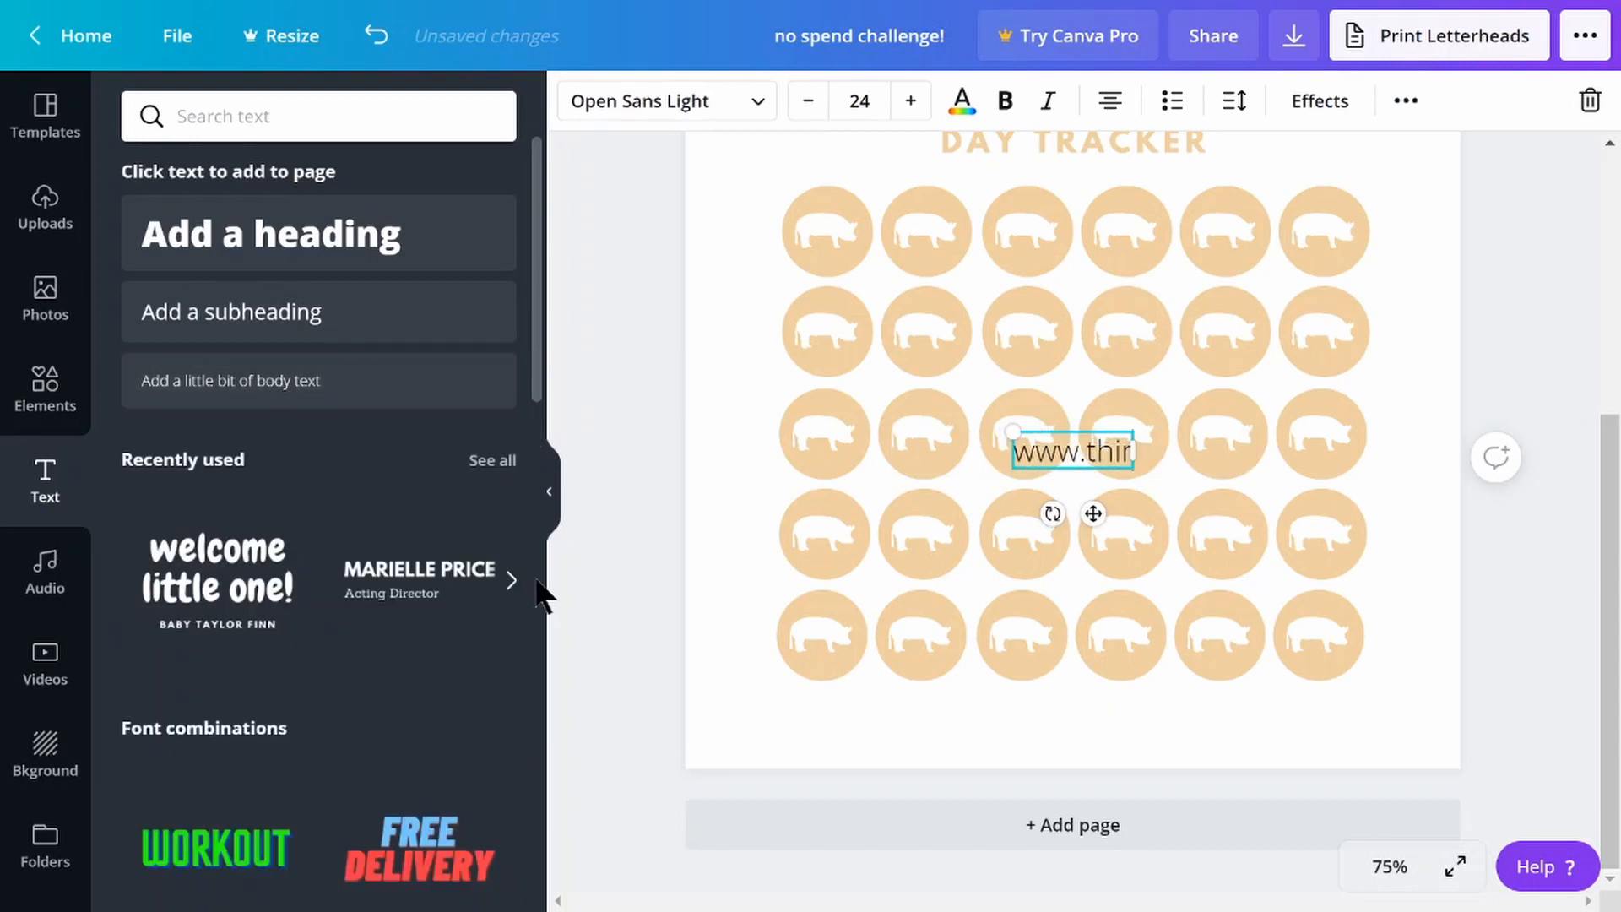
pyautogui.write('tyeightinvesting.co')
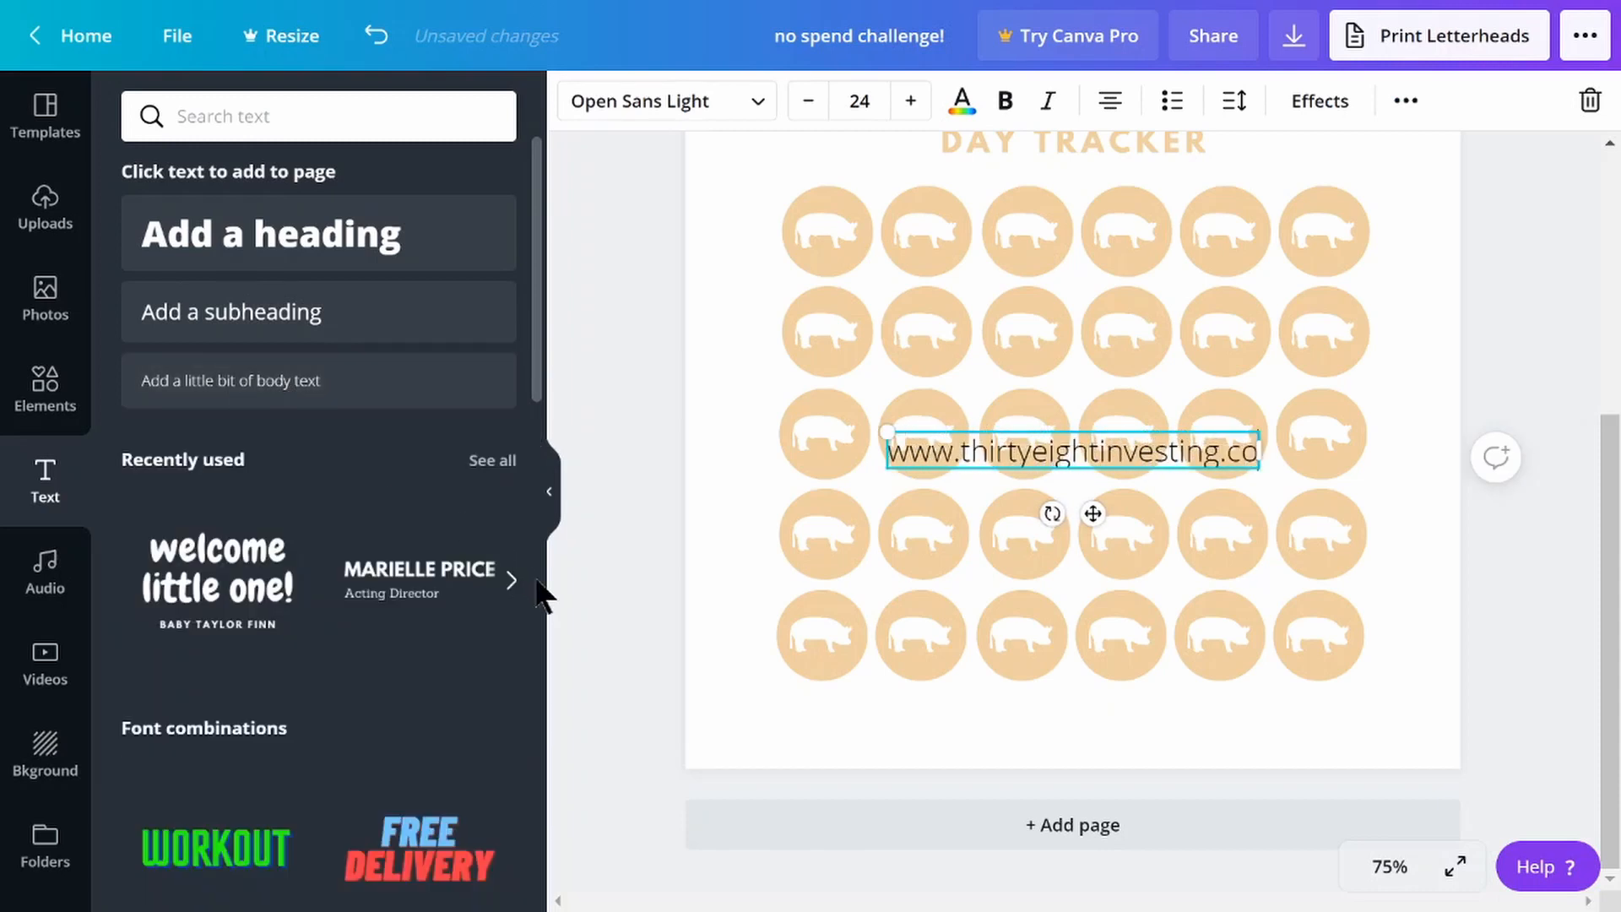
pyautogui.write('m')
pyautogui.moveTo(1093, 514); pyautogui.dragTo(1095, 794)
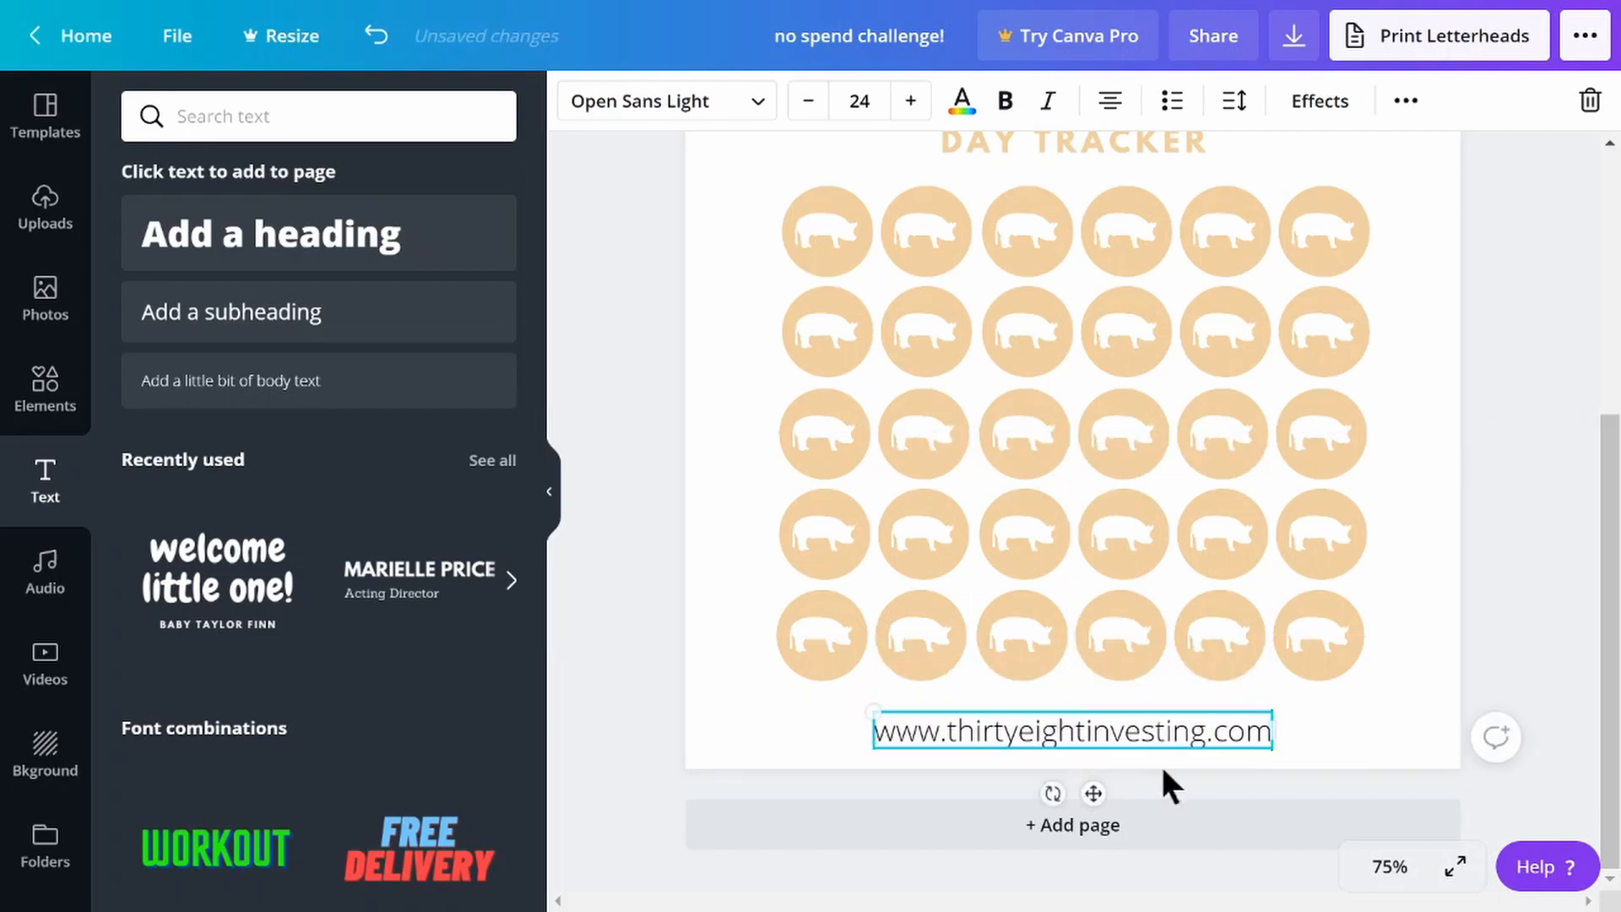
pyautogui.click(1391, 741)
pyautogui.click(549, 498)
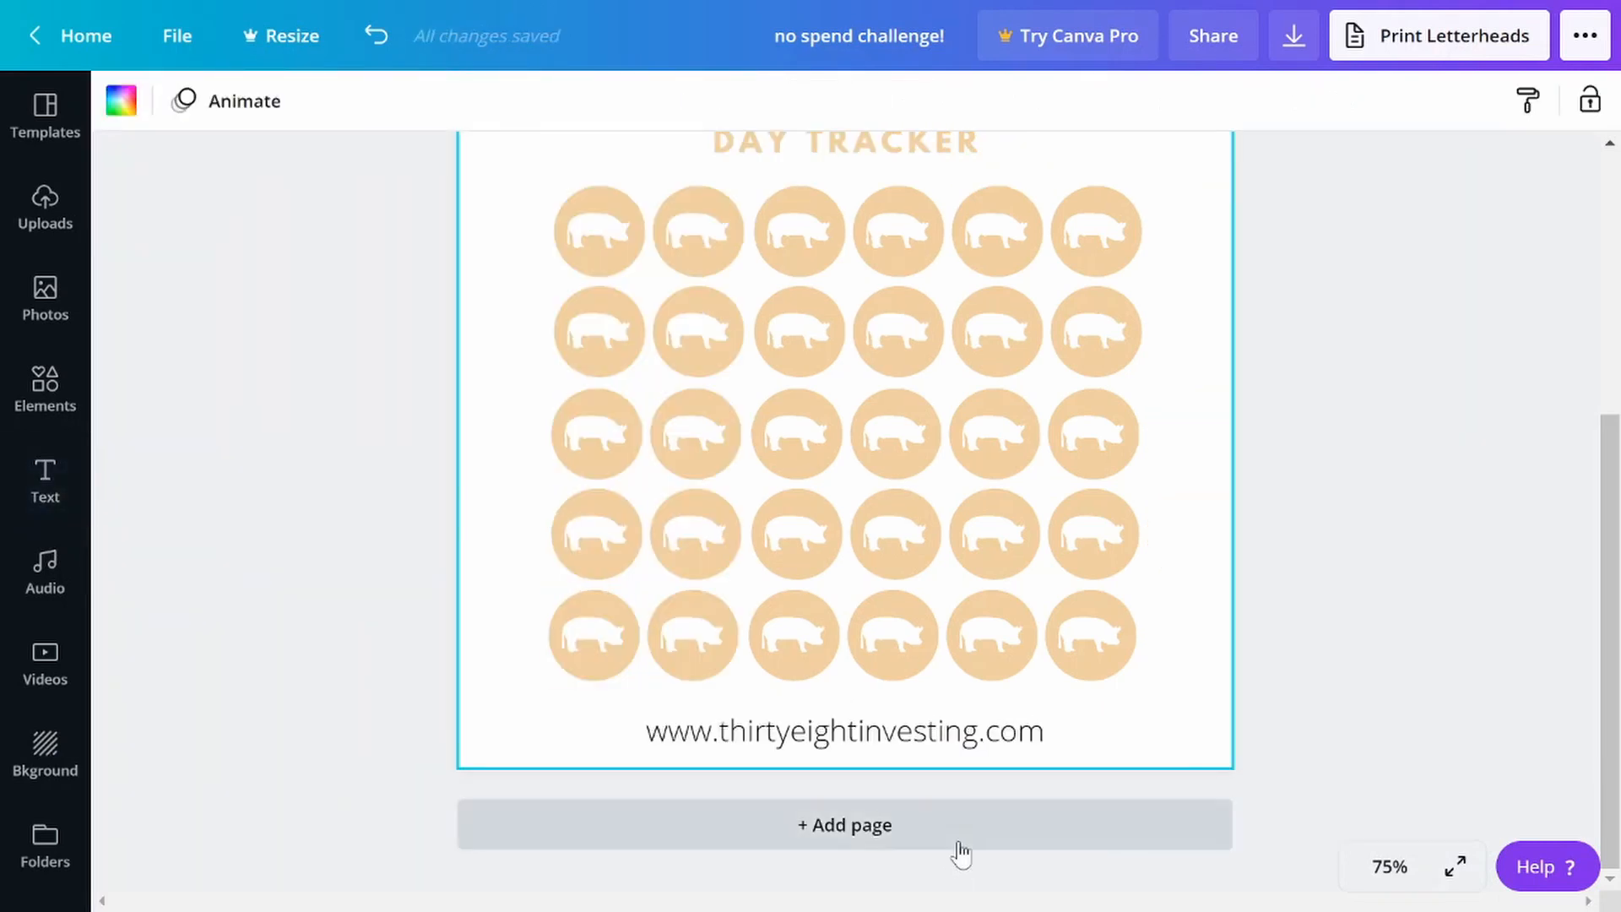
# Set the website text's transparency to 50 and change its colour to the document's blue
pyautogui.click(913, 736)
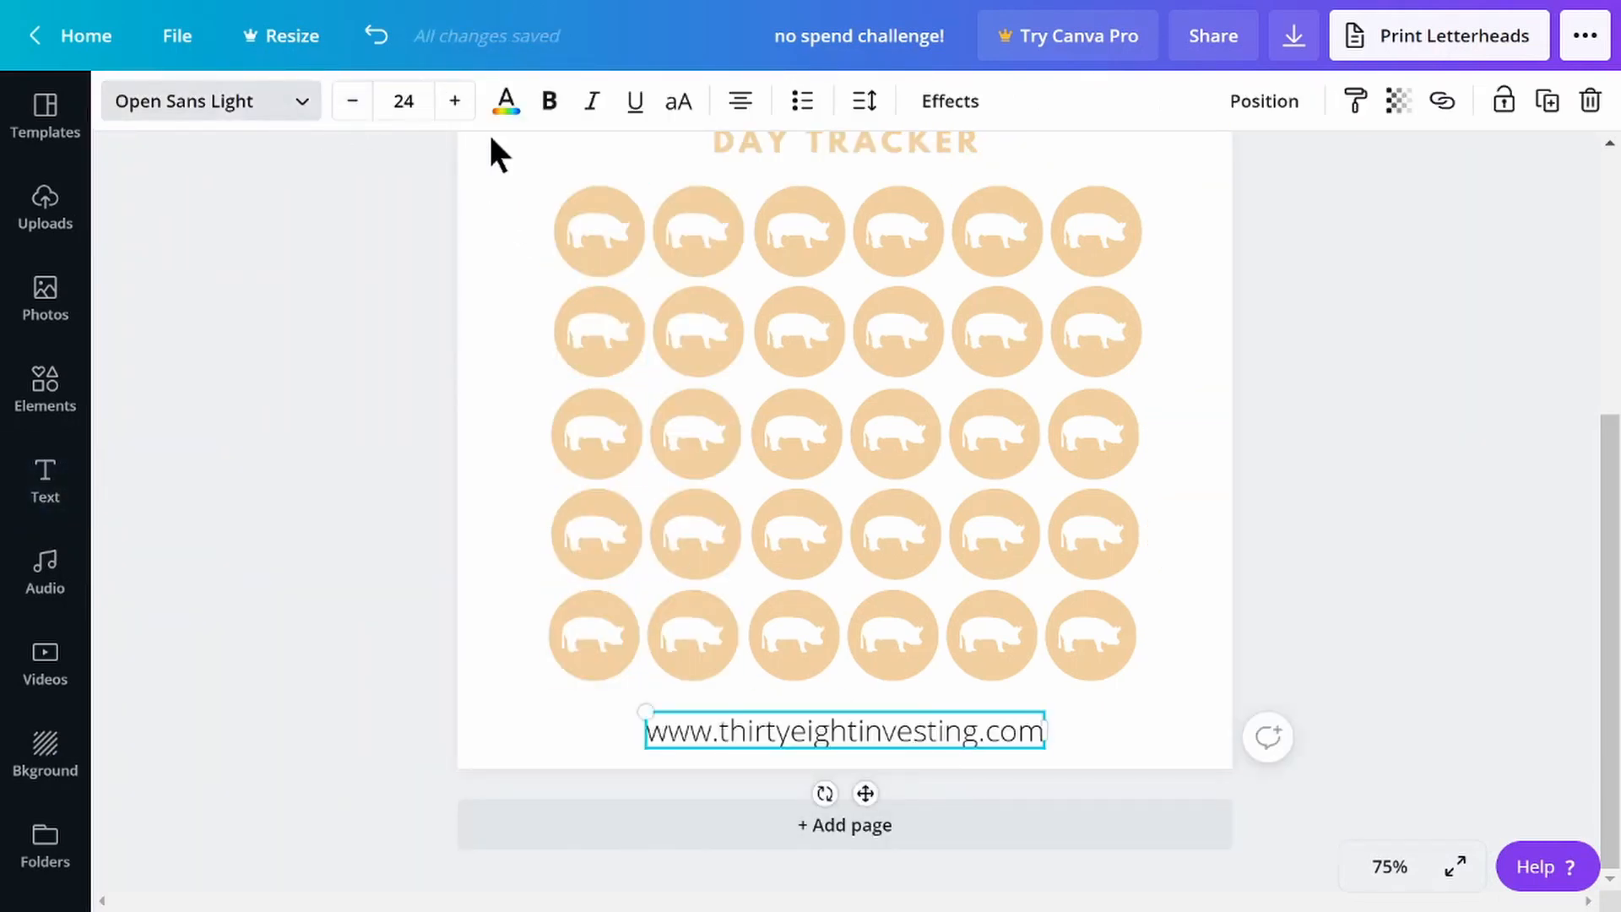
pyautogui.click(1389, 114)
pyautogui.moveTo(1314, 184); pyautogui.dragTo(1237, 187)
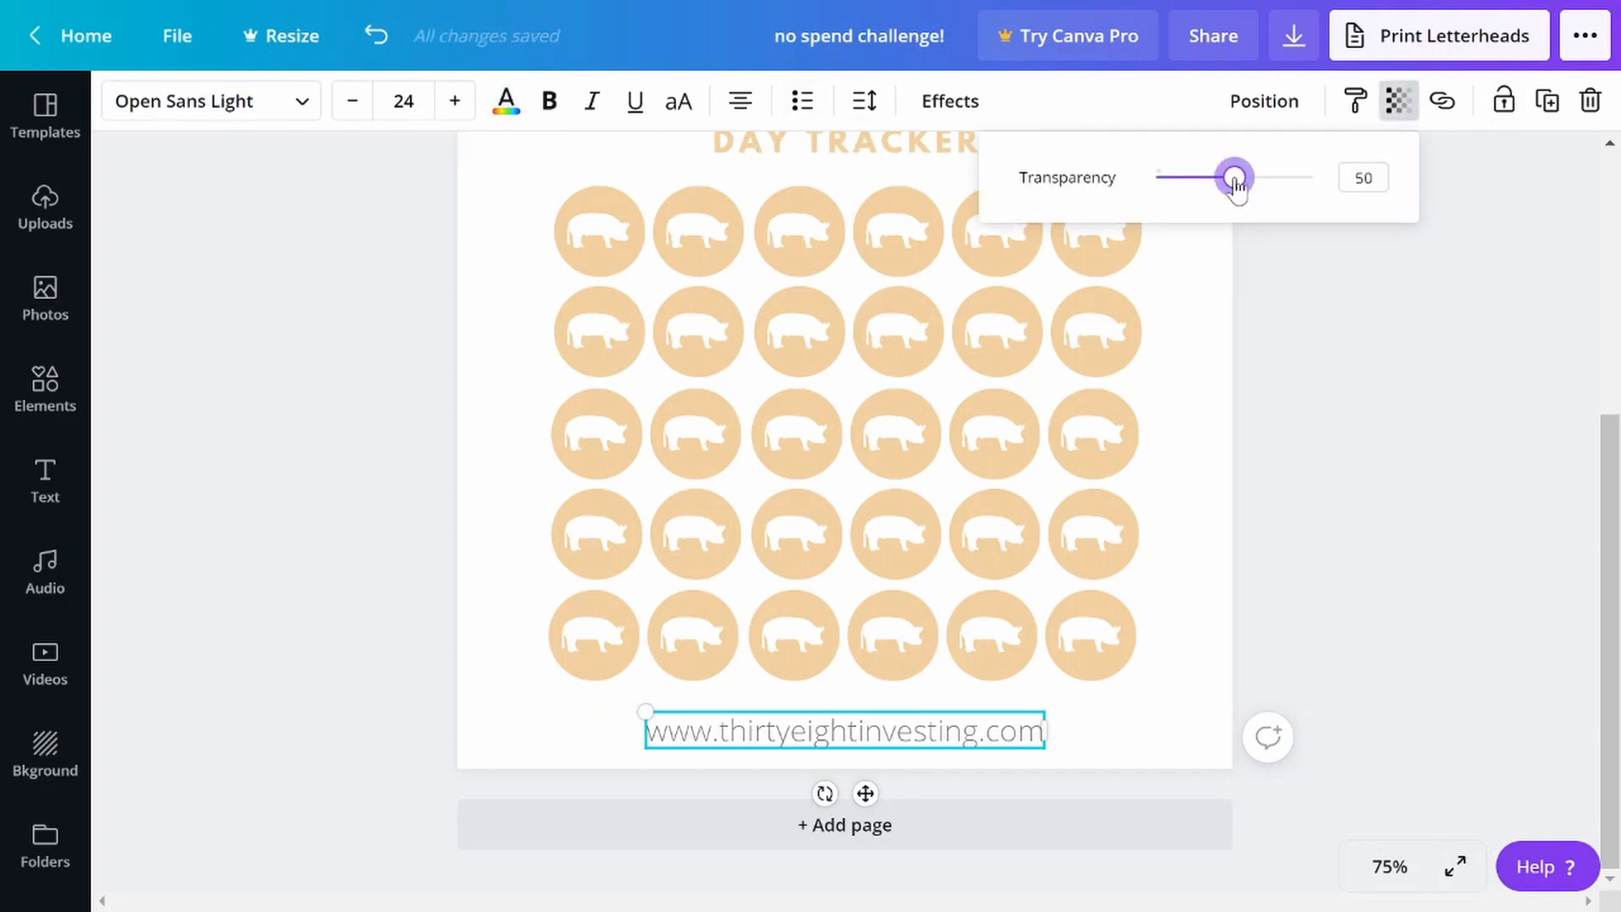
pyautogui.click(507, 100)
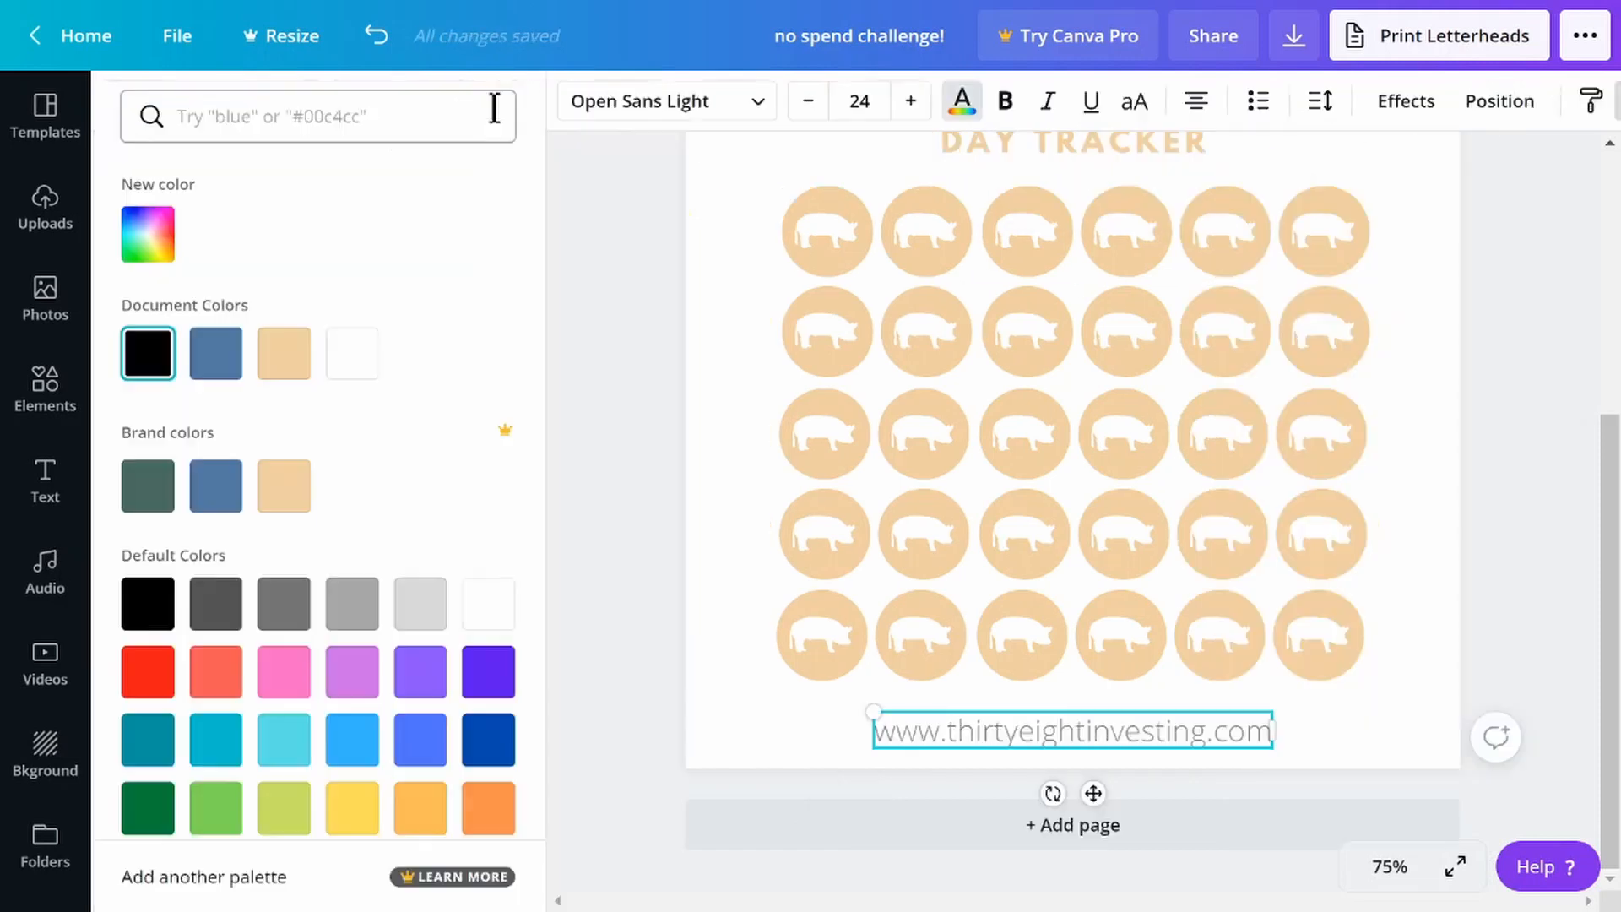
pyautogui.click(215, 353)
pyautogui.click(1550, 604)
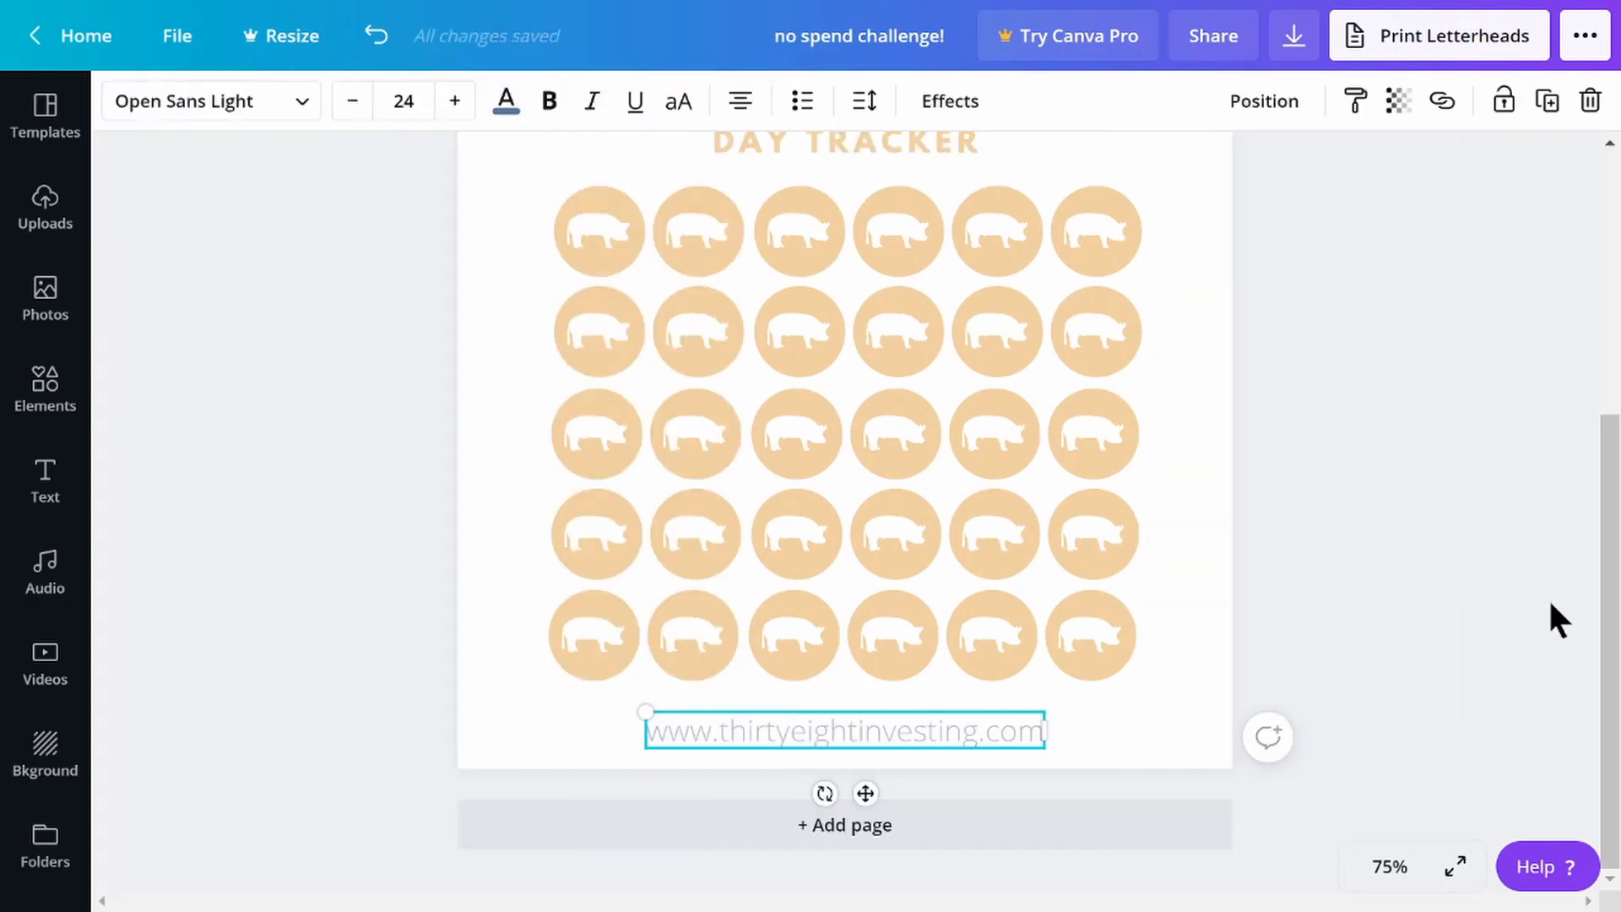
pyautogui.click(1551, 604)
pyautogui.scroll(5, 1551, 603)
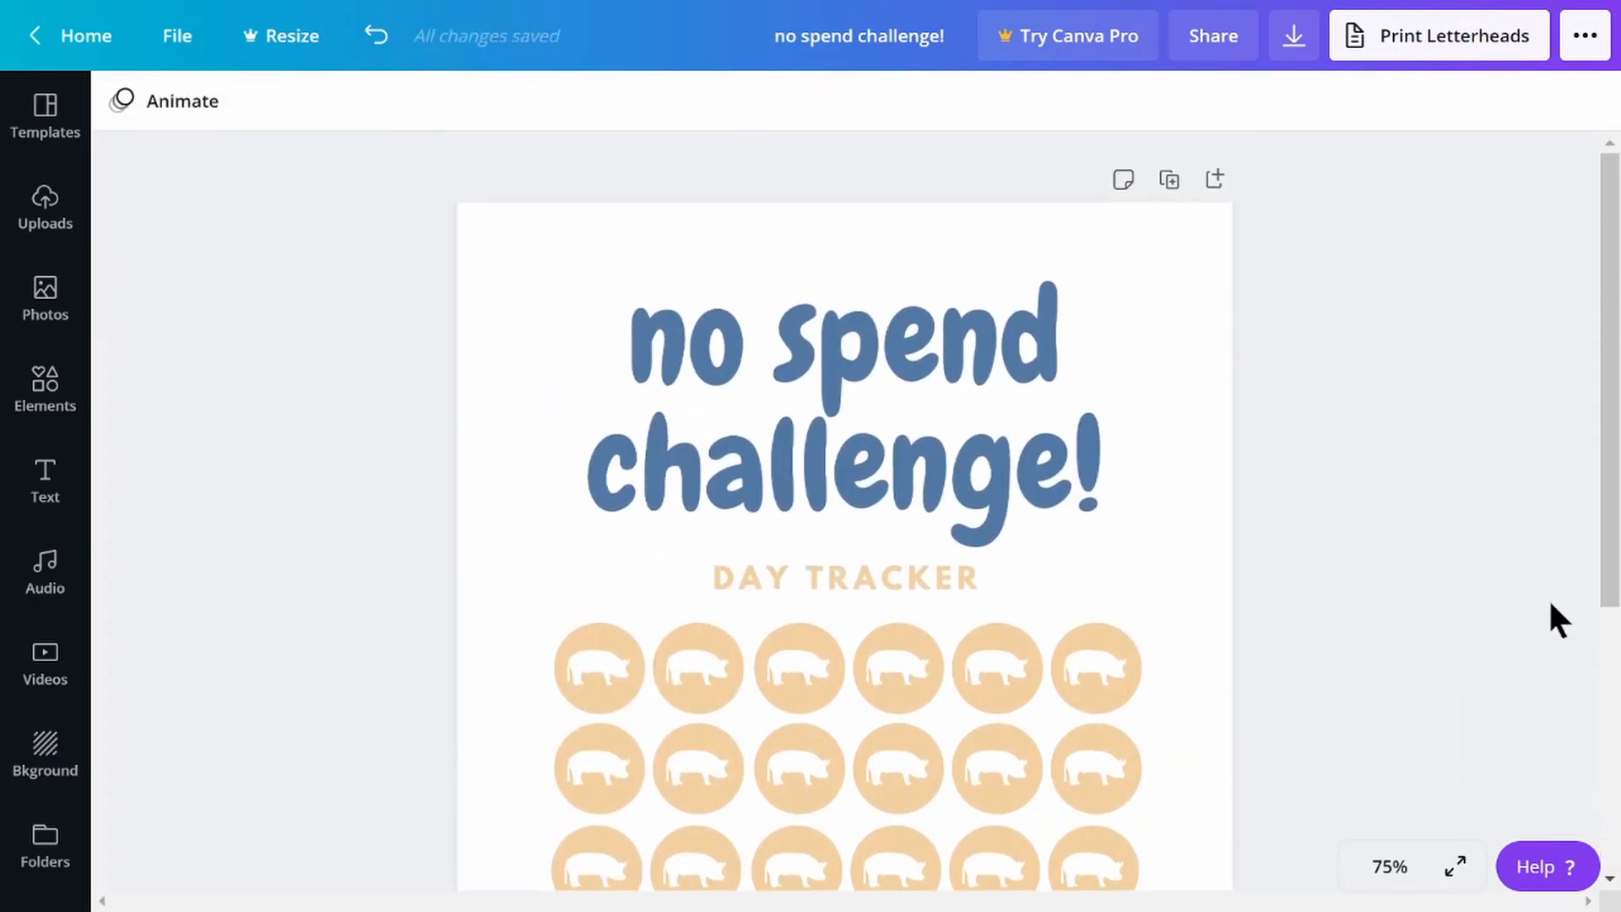
pyautogui.scroll(-2, 1552, 603)
pyautogui.scroll(-3, 1550, 604)
pyautogui.scroll(3, 1550, 604)
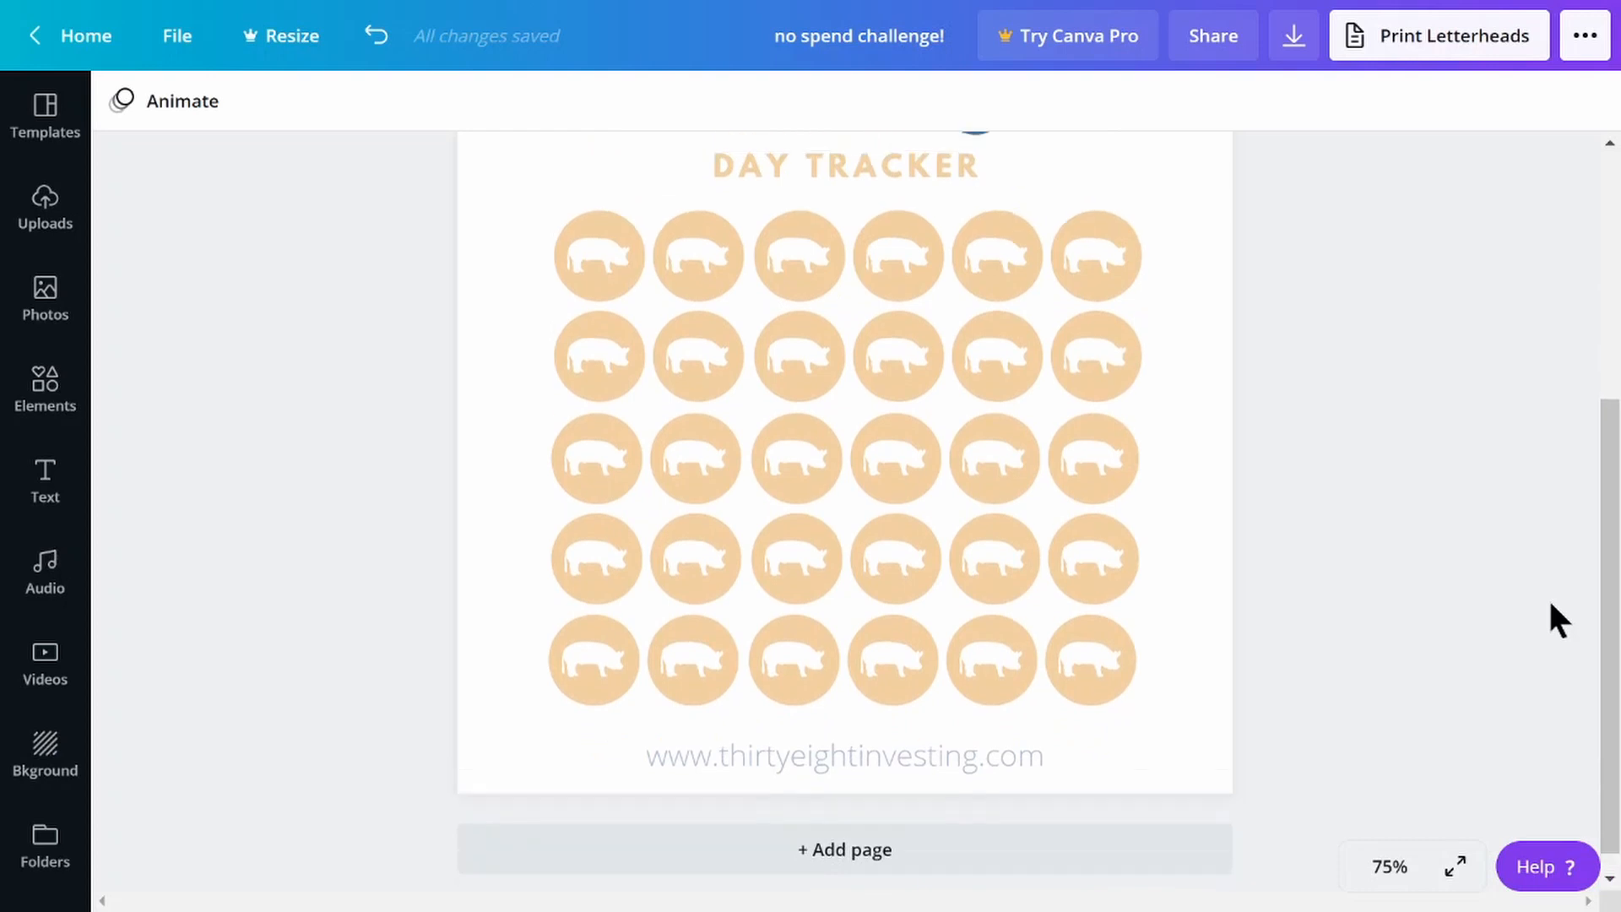
# Move the grouped "no spend challenge!" title and "DAY TRACKER" text slightly up, away from the pig grid
pyautogui.scroll(2, 1547, 596)
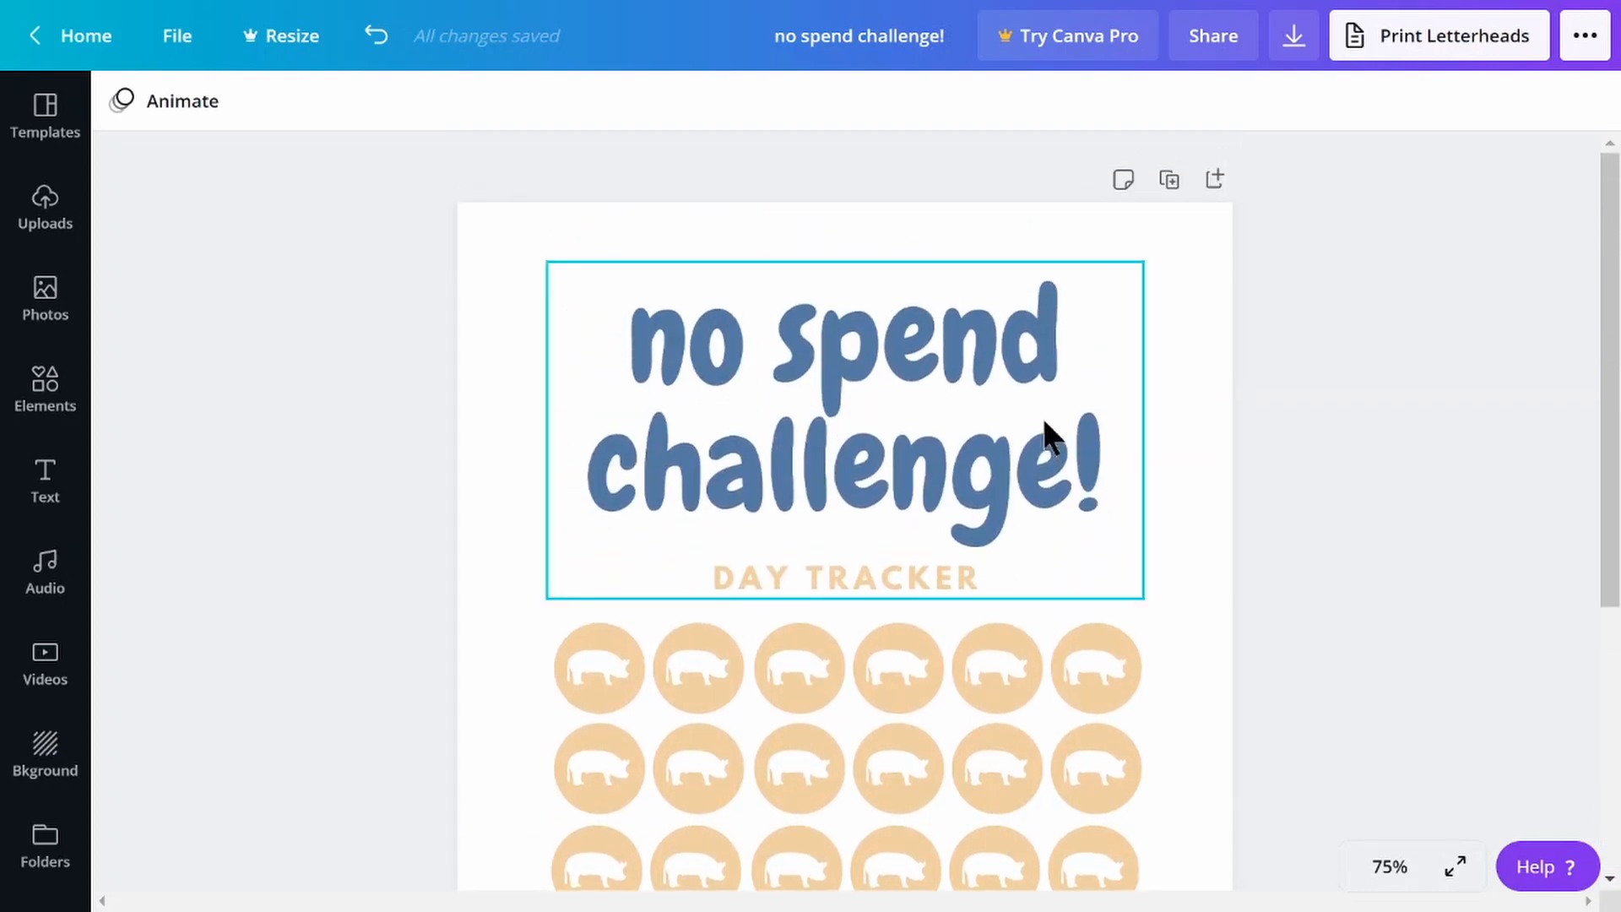
pyautogui.moveTo(1042, 416); pyautogui.dragTo(1050, 427)
pyautogui.click(1334, 557)
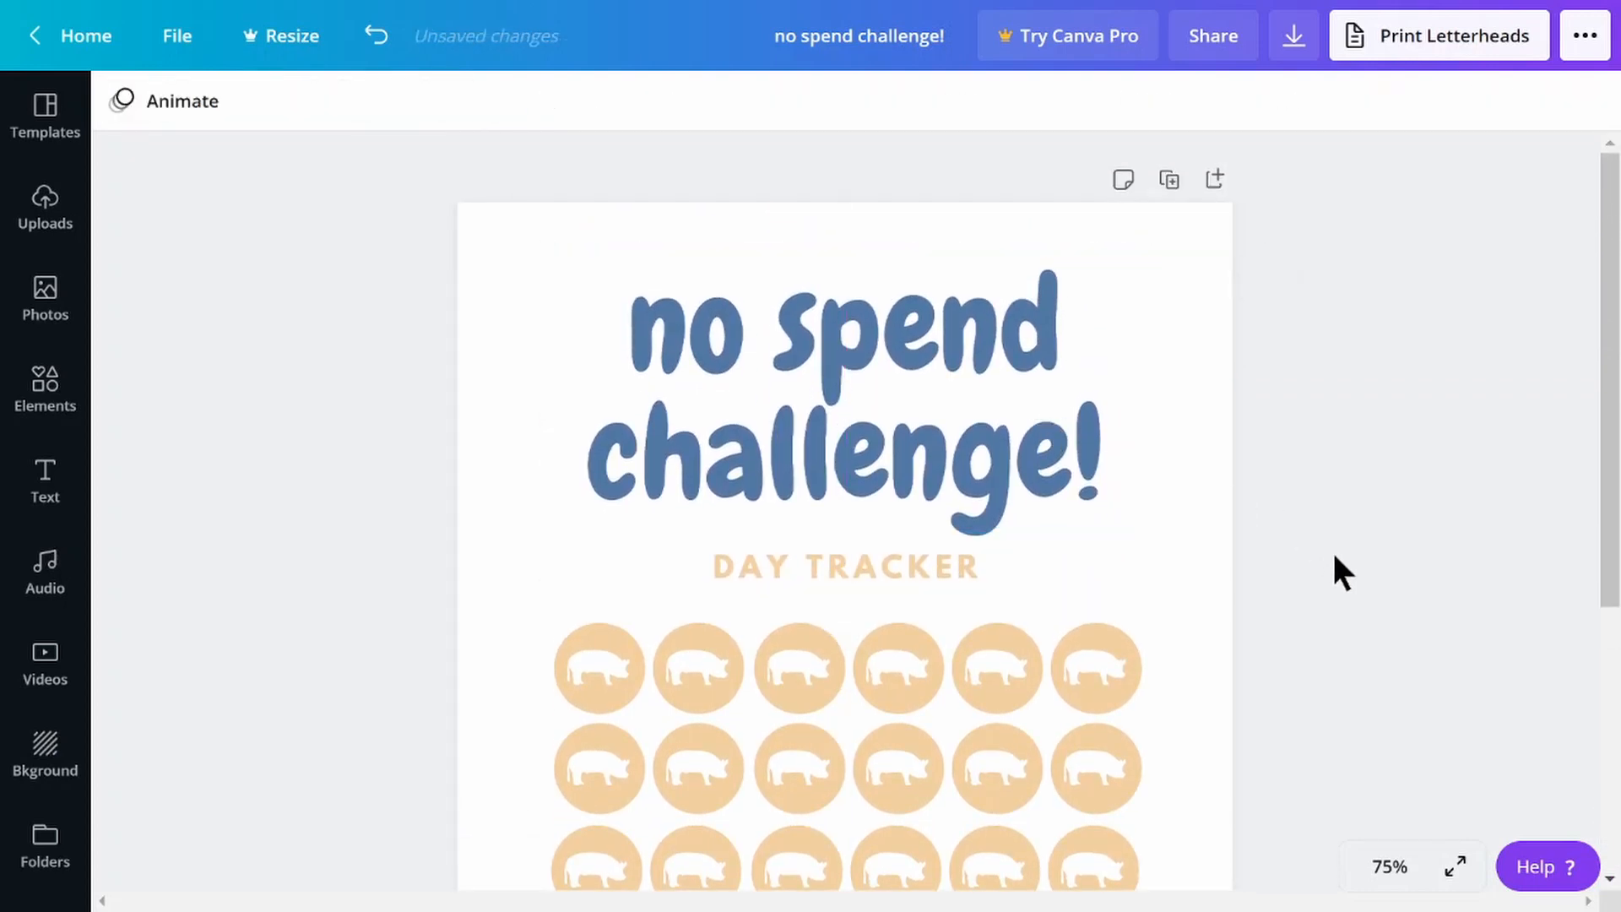
# Nudge the grouped title and "DAY TRACKER" text slightly down to balance the spacing on the page
pyautogui.scroll(-2, 1335, 557)
pyautogui.scroll(-2, 1330, 549)
pyautogui.click(1389, 867)
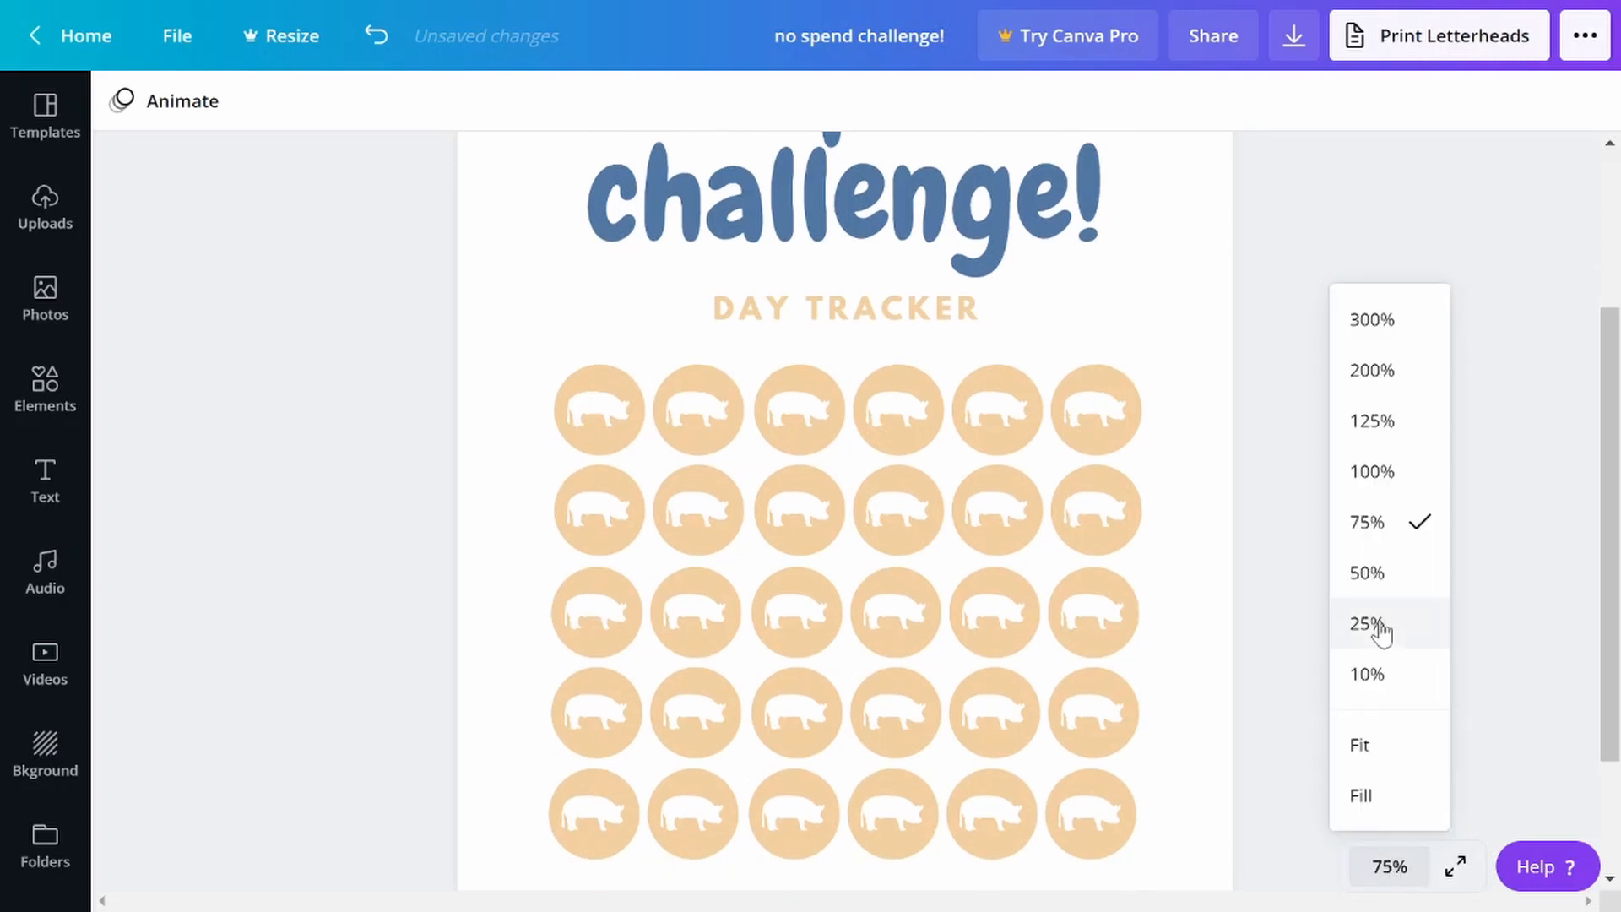
pyautogui.click(1376, 623)
pyautogui.click(1395, 875)
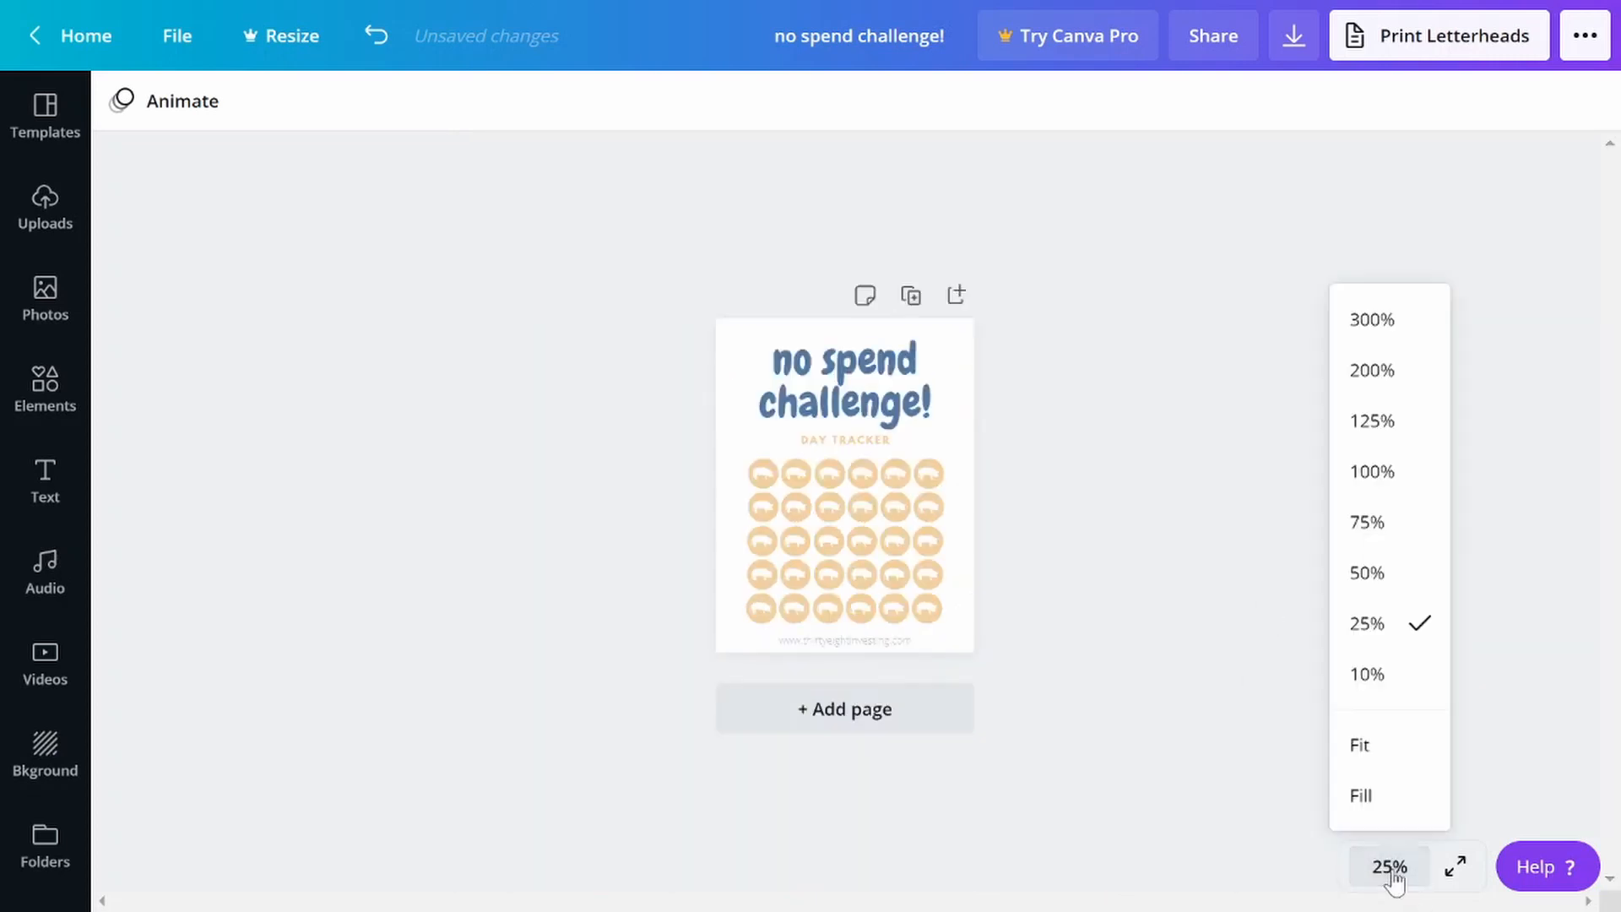
pyautogui.click(1395, 574)
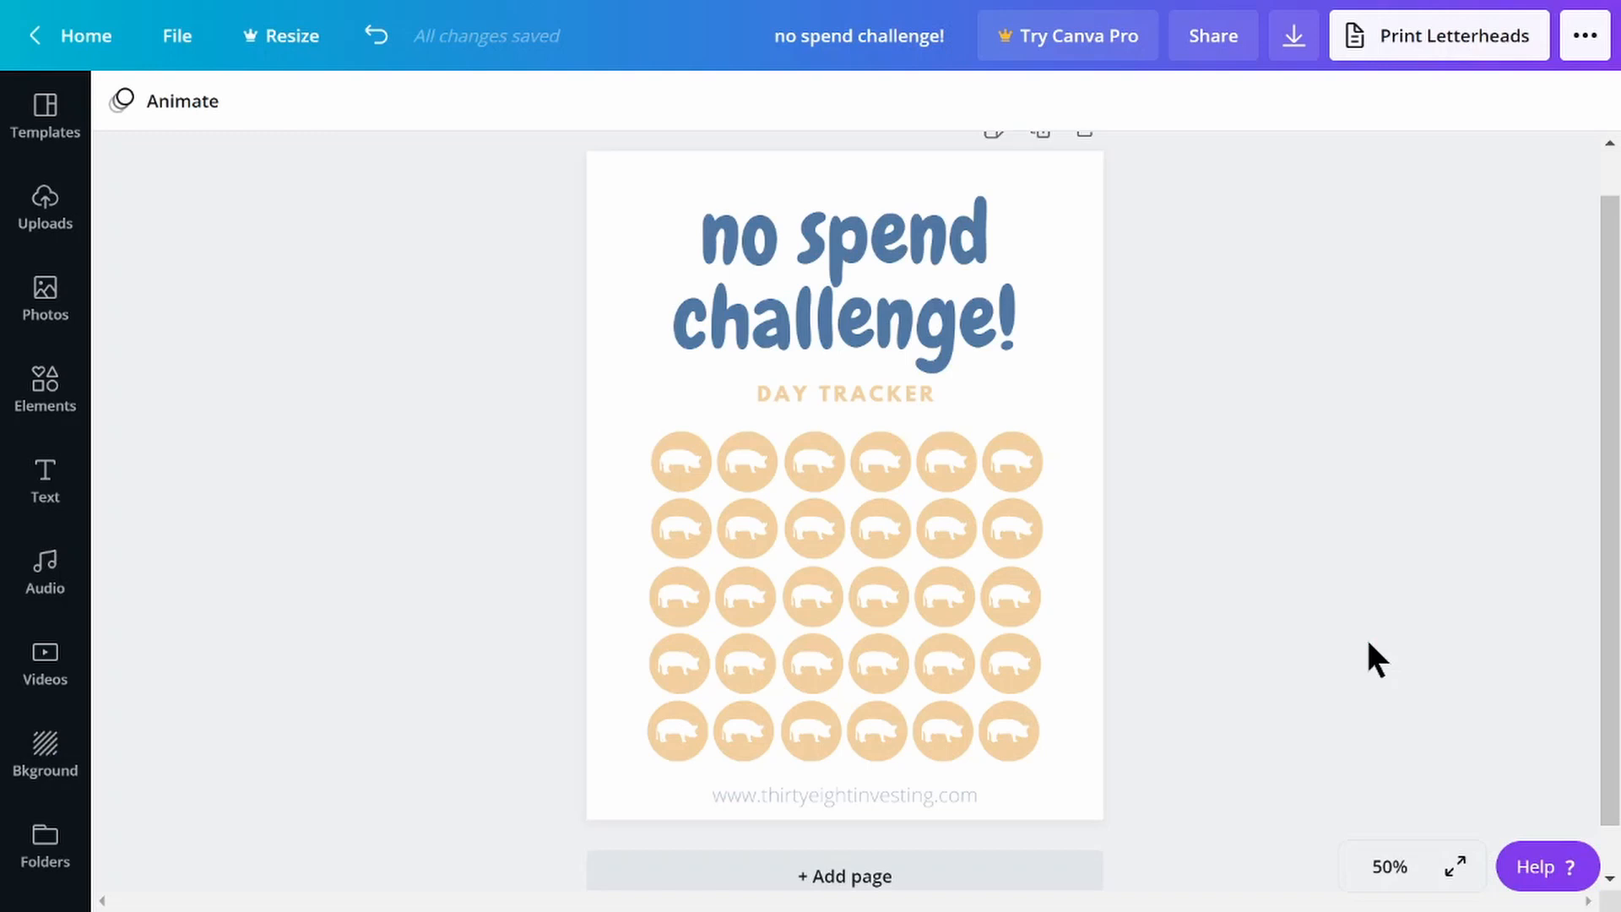
pyautogui.click(870, 397)
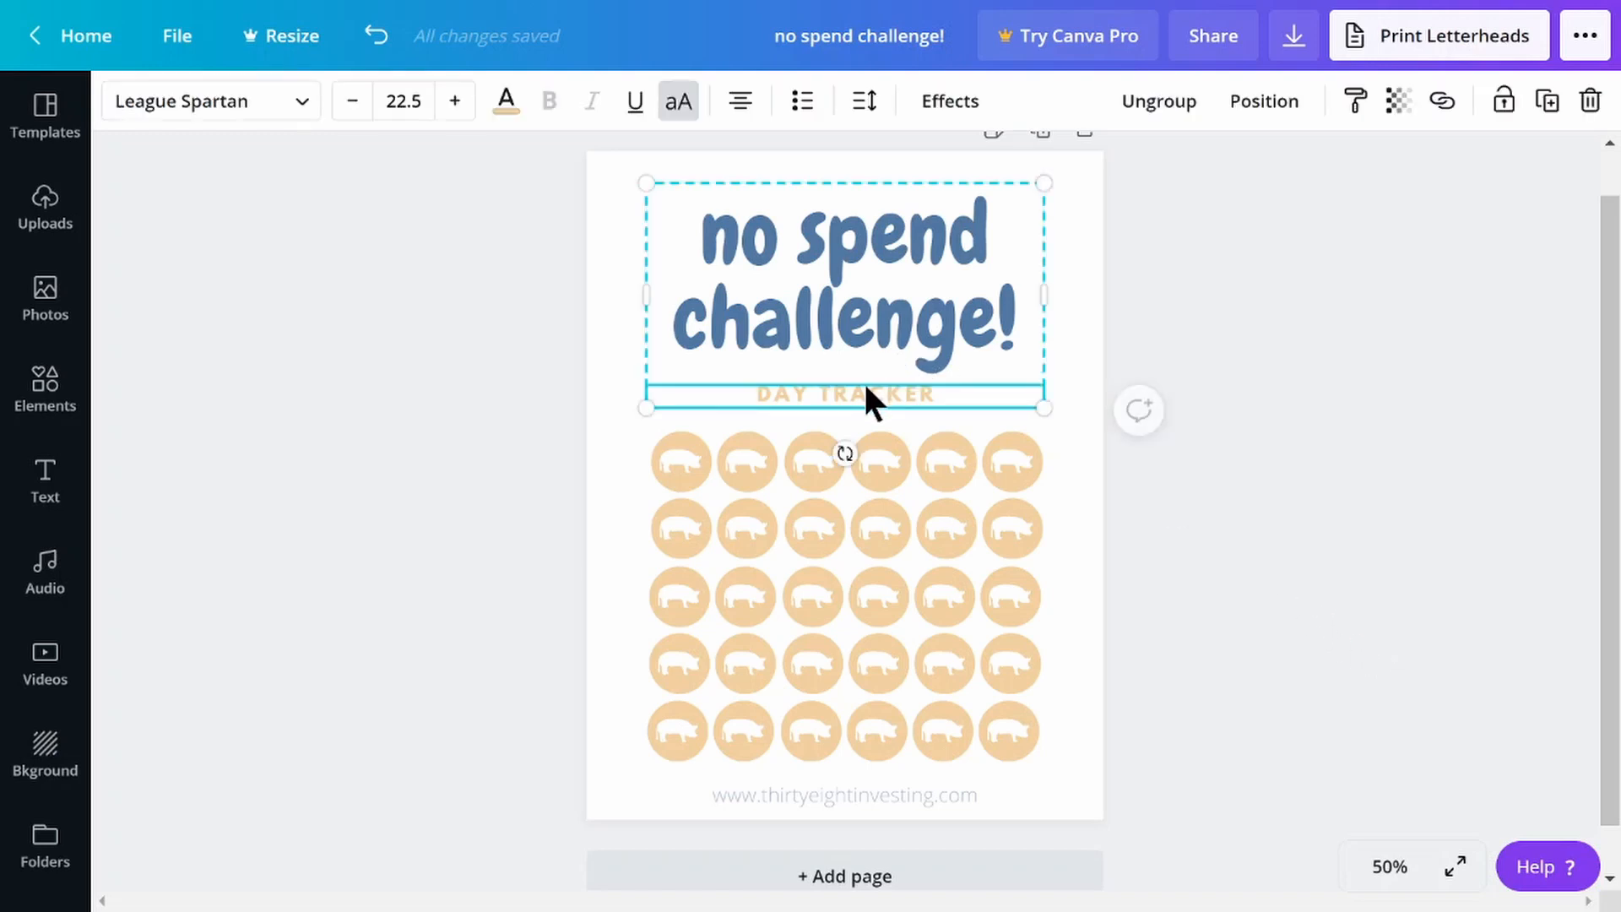
pyautogui.moveTo(866, 386); pyautogui.dragTo(865, 391)
pyautogui.click(1104, 407)
# Ungroup the title from "DAY TRACKER" and shift only the "DAY TRACKER" line down slightly
pyautogui.click(814, 395)
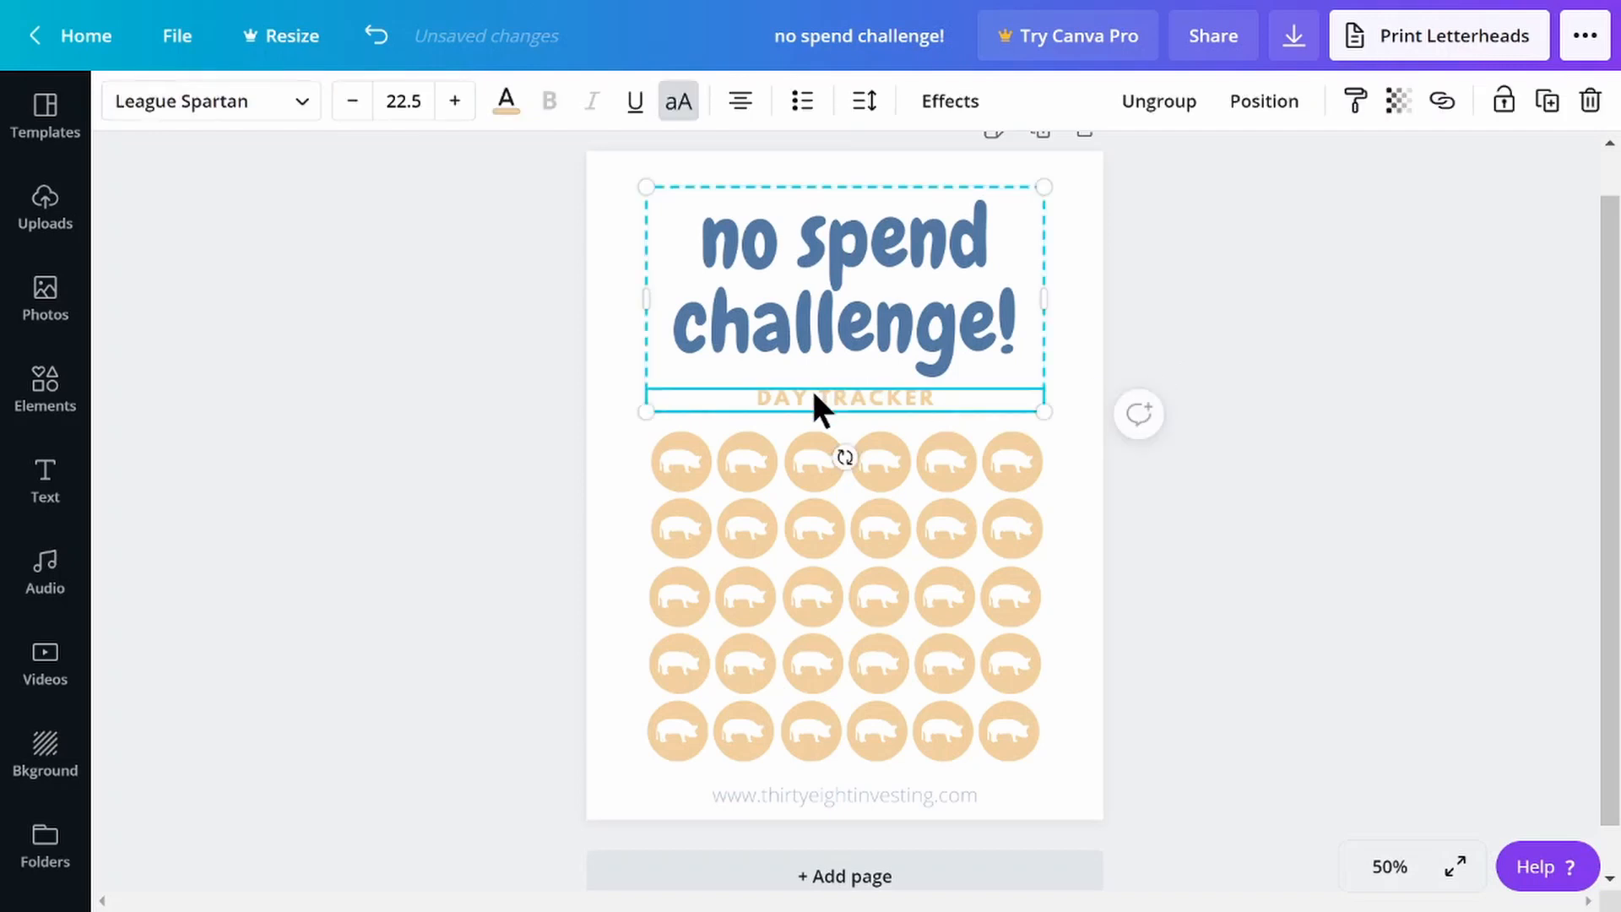
pyautogui.click(1159, 101)
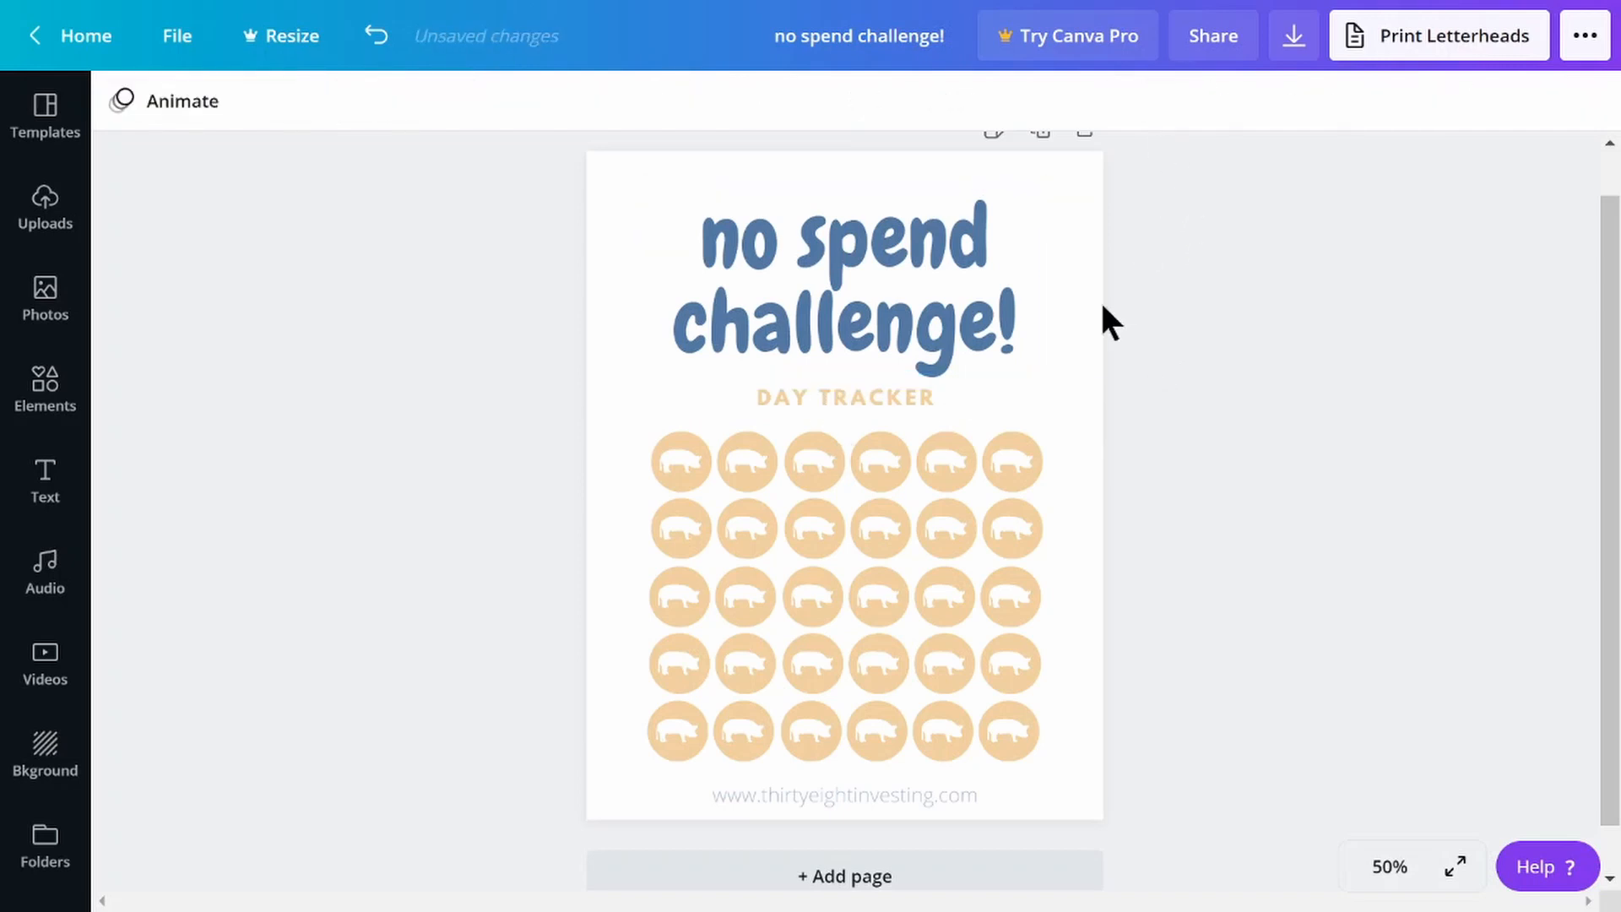
pyautogui.click(870, 395)
pyautogui.moveTo(868, 393); pyautogui.dragTo(866, 405)
pyautogui.click(1310, 475)
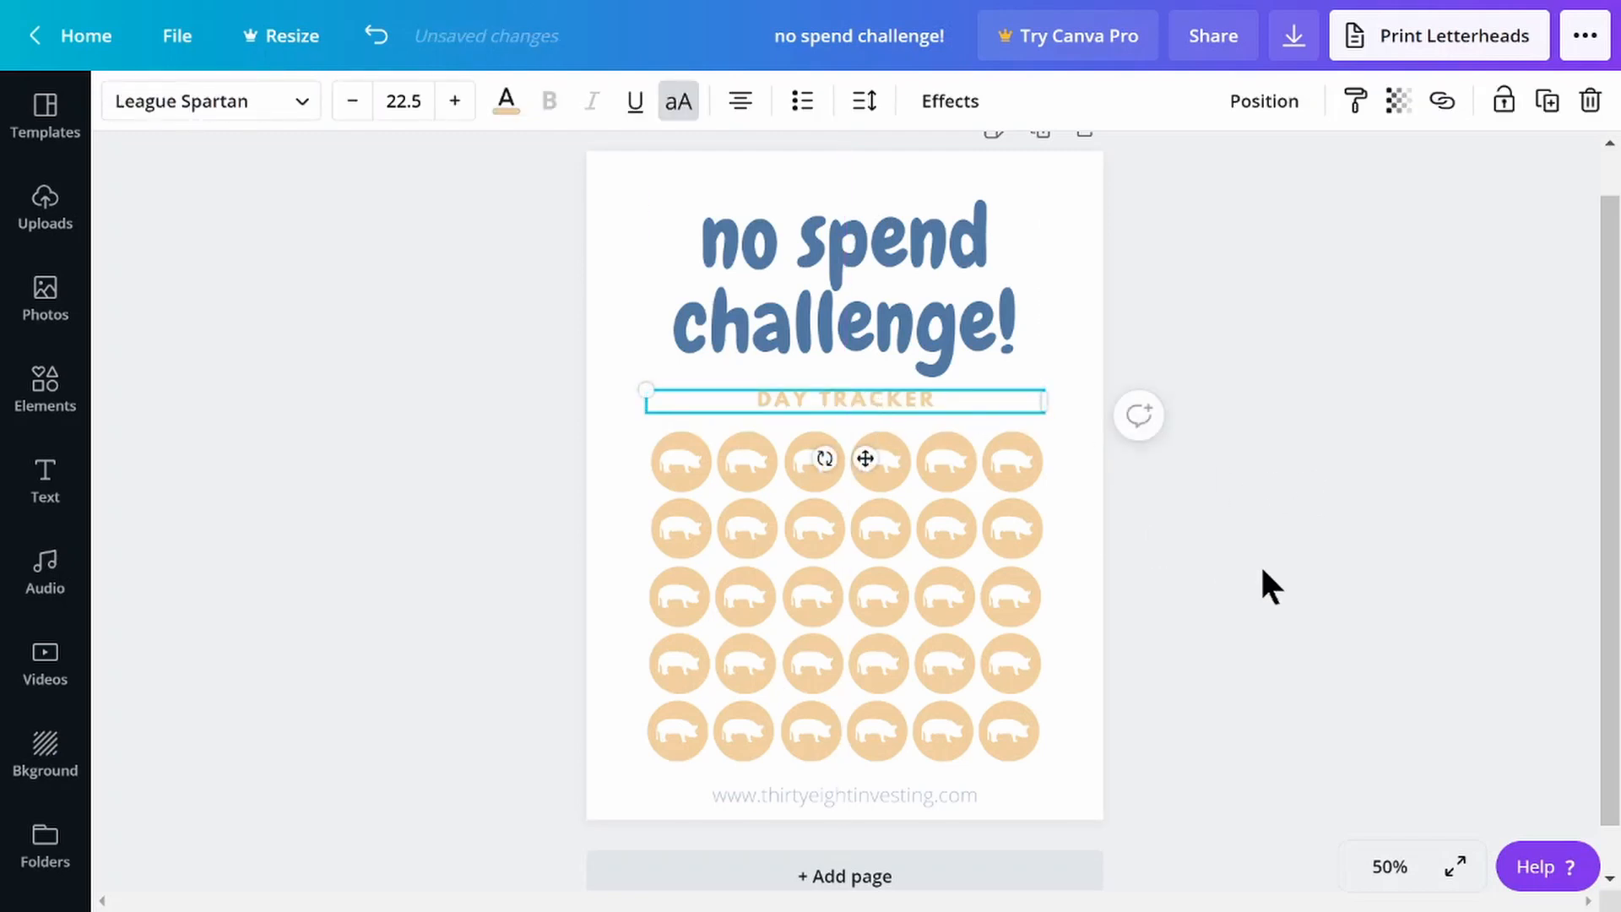
pyautogui.click(1270, 582)
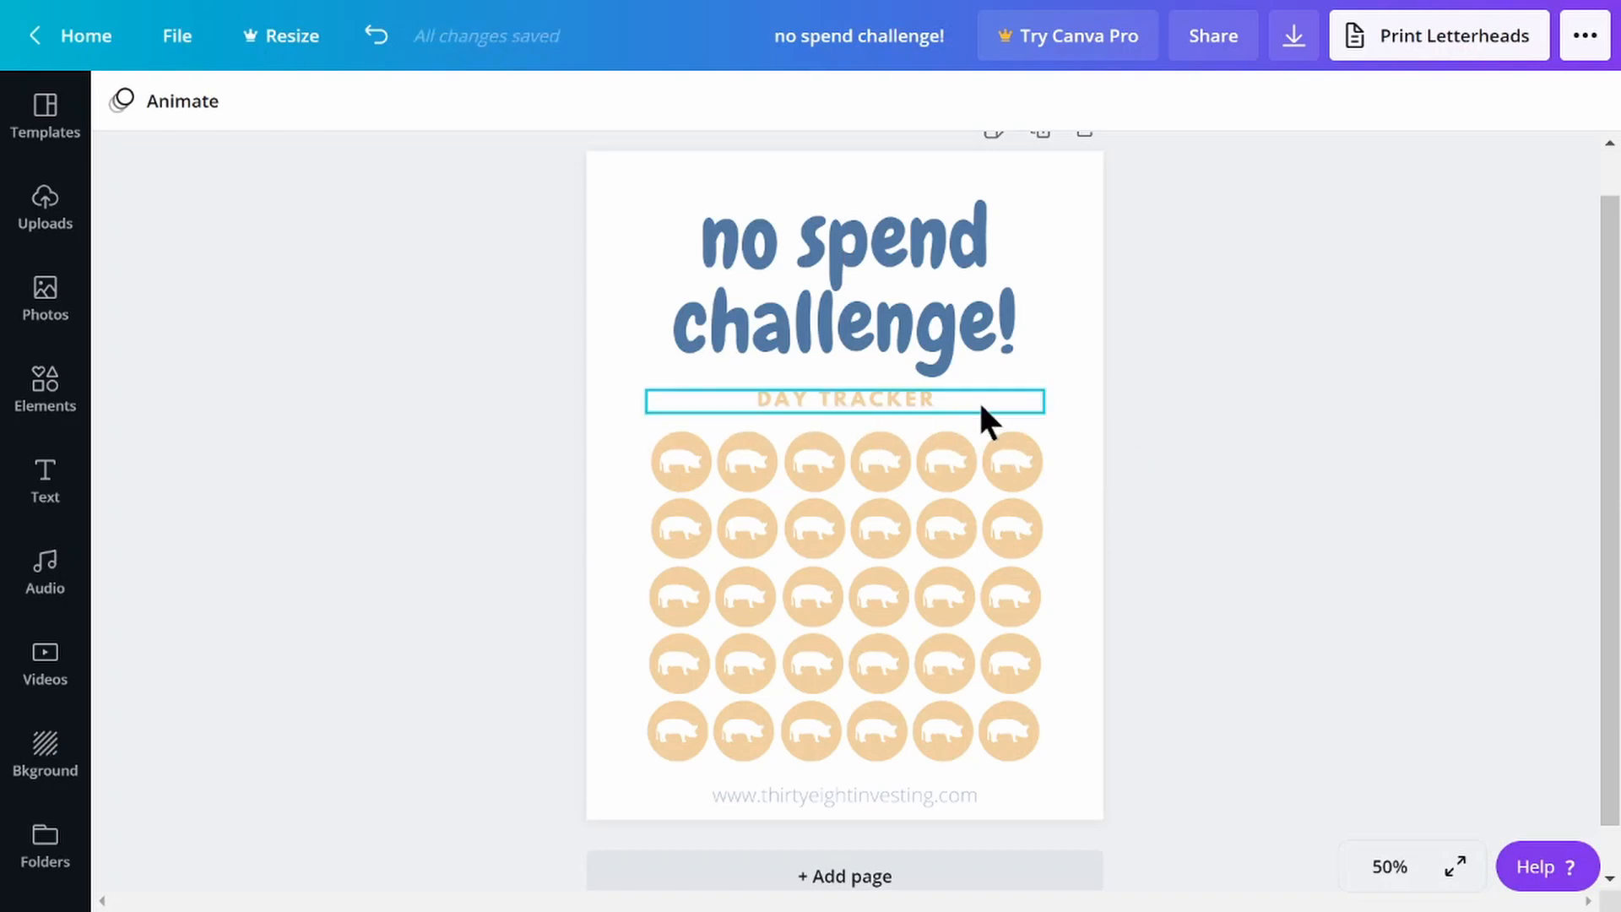
# Scale the "no spend challenge!" title down to about three quarters of its size and recentre it near the page's top
pyautogui.click(945, 338)
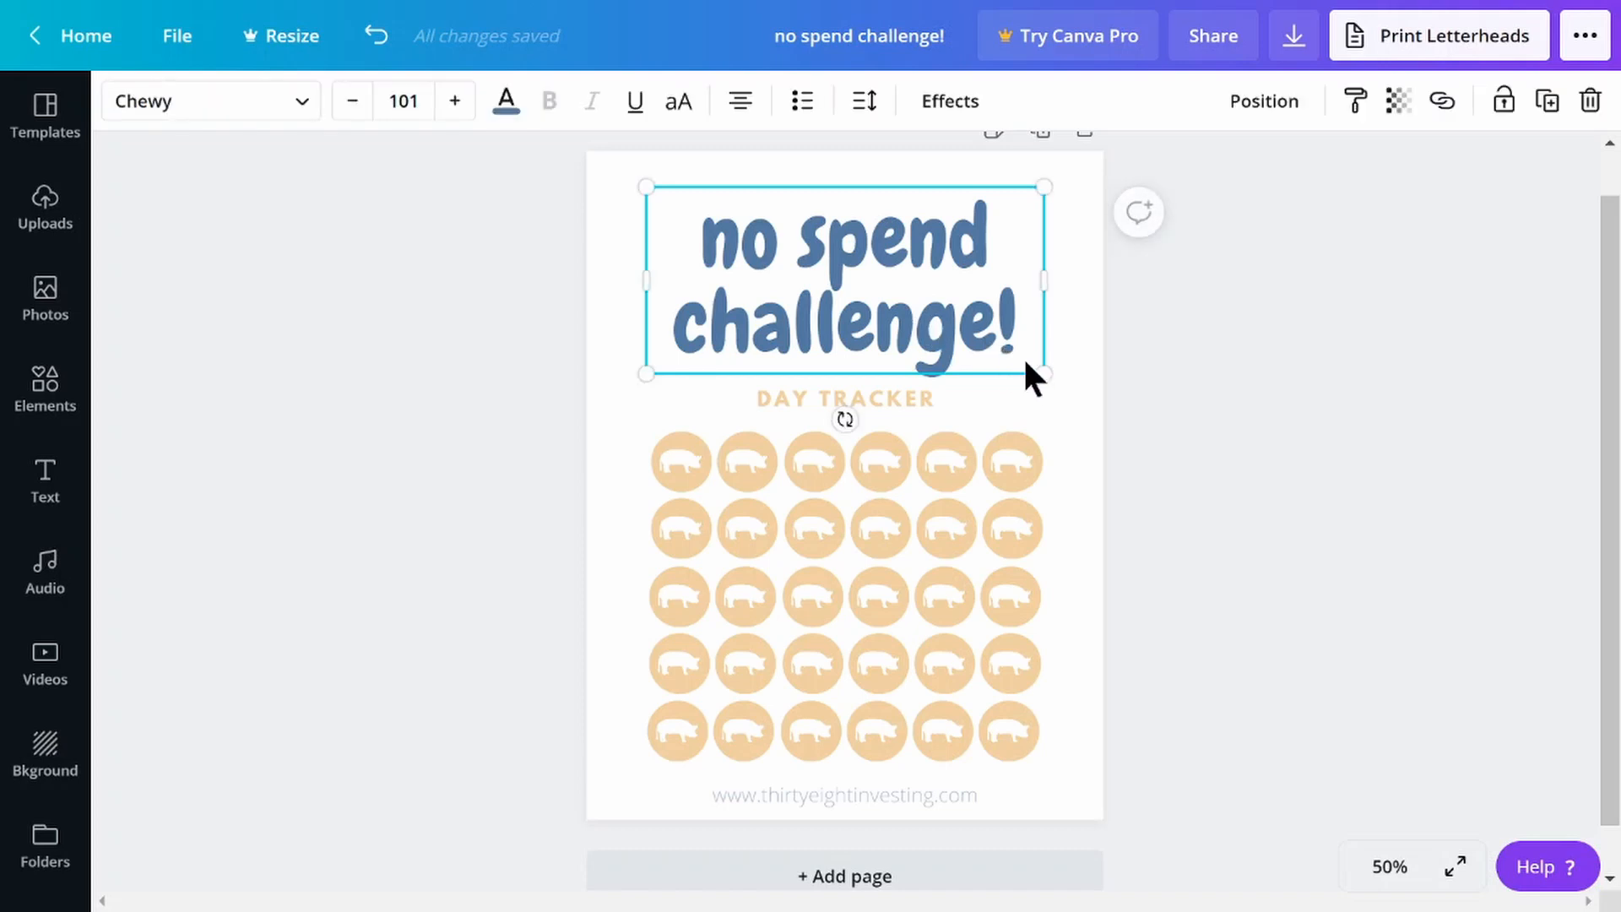
pyautogui.moveTo(1042, 372); pyautogui.dragTo(948, 332)
pyautogui.moveTo(863, 280); pyautogui.dragTo(922, 292)
# Keep "DAY TRACKER" directly under the title and place a copy below it, offset to the left, reading "START DATE:"
pyautogui.moveTo(878, 402); pyautogui.dragTo(749, 402)
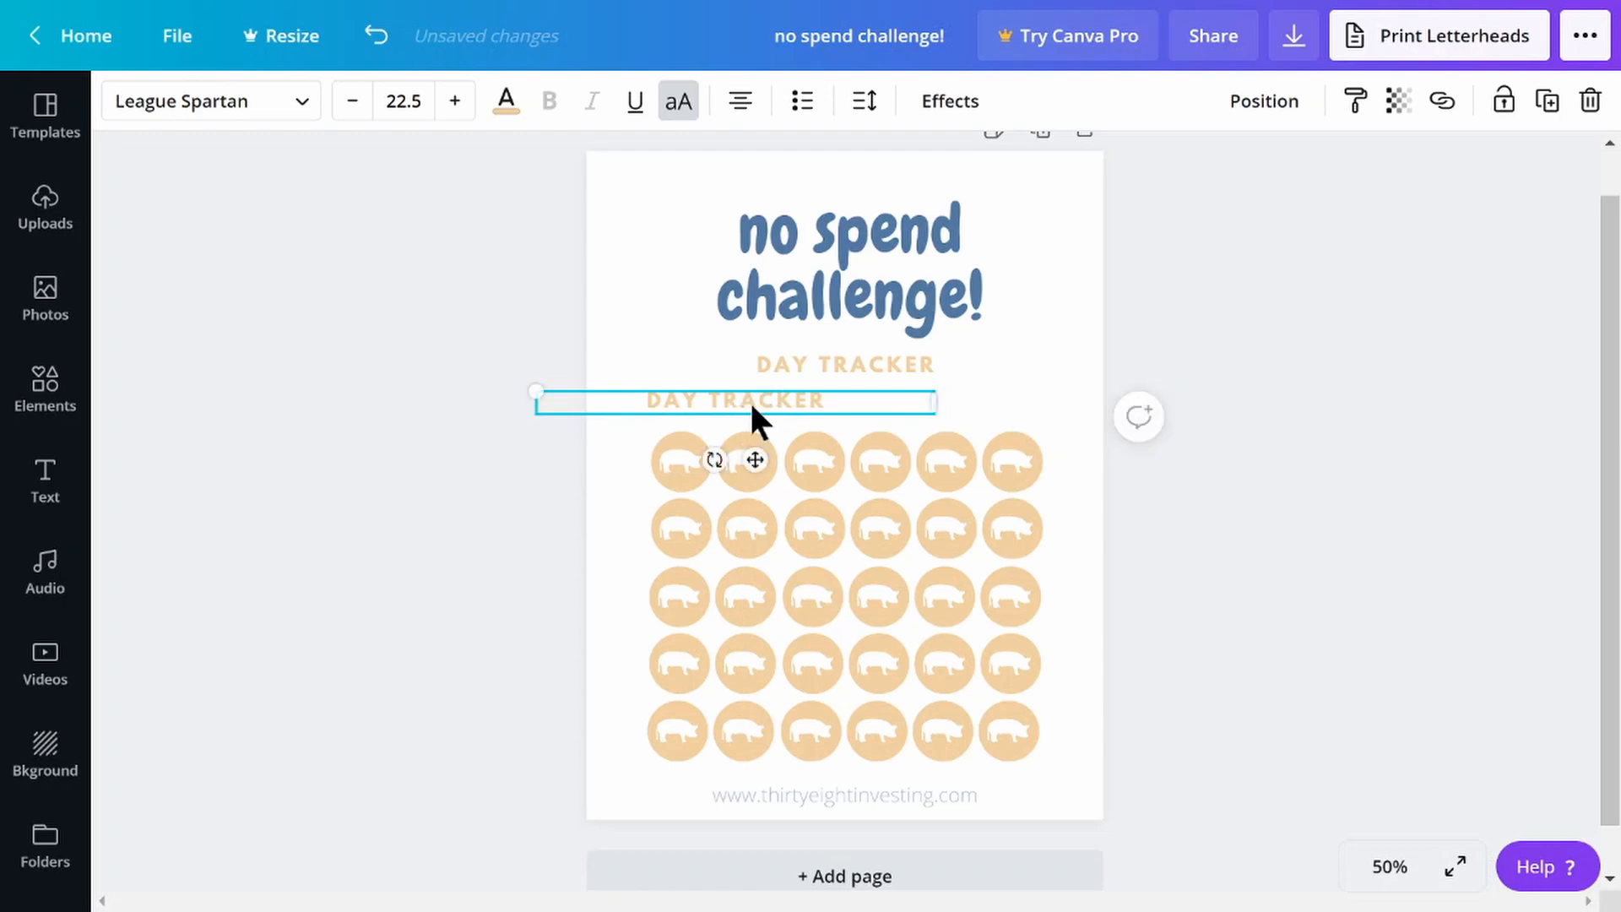
pyautogui.click(749, 400)
pyautogui.write('START DATE:')
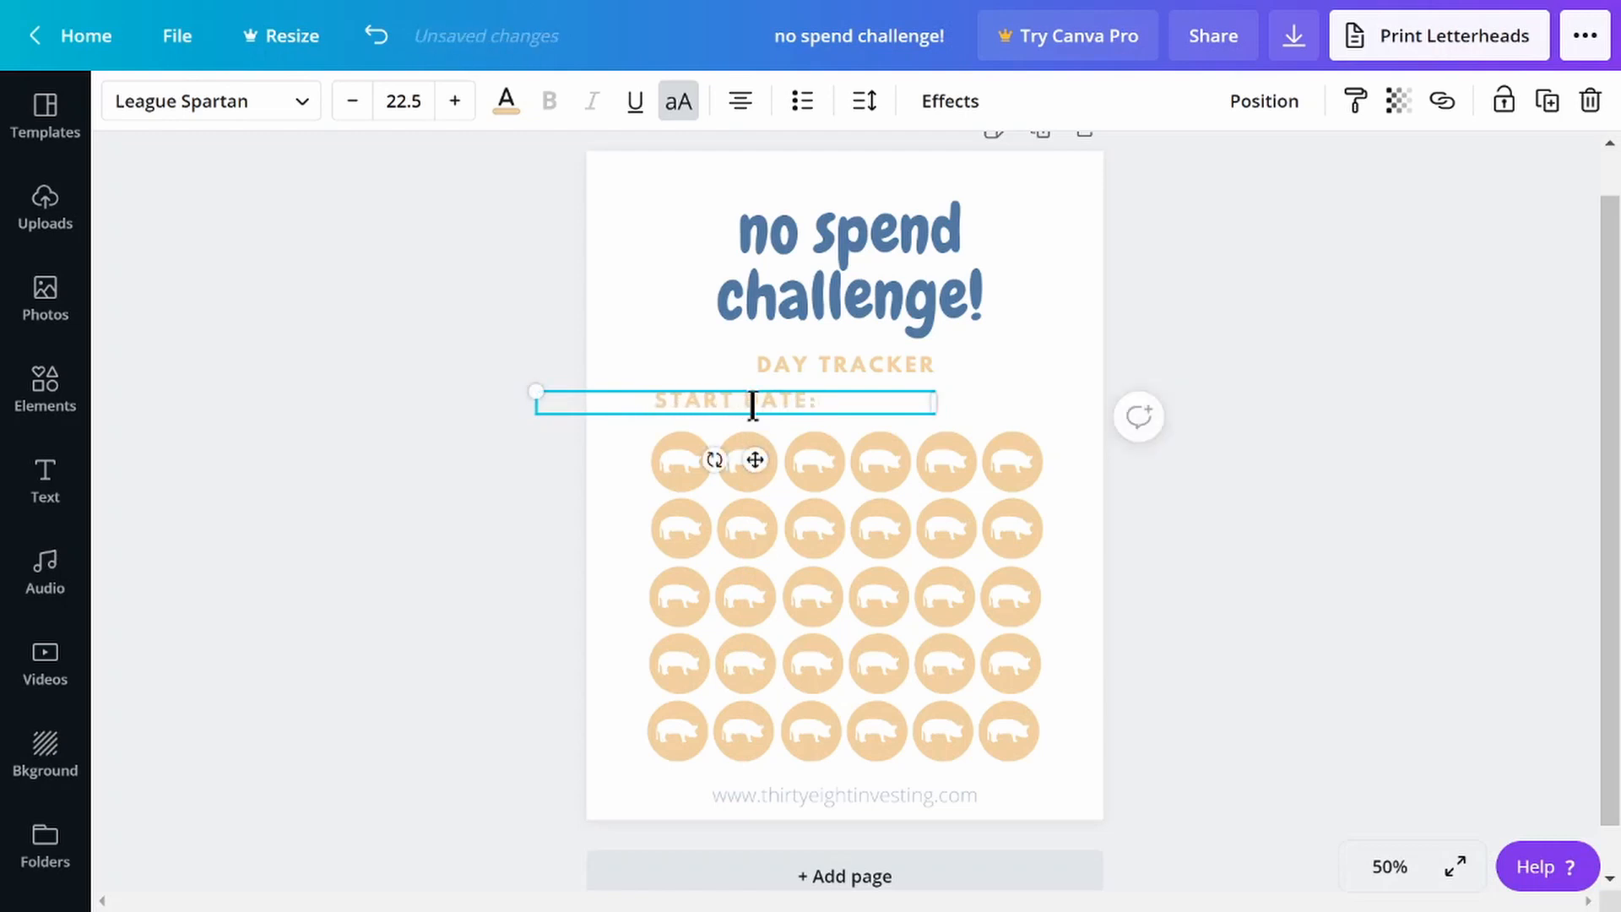
# Reduce the "START DATE:" text to size 16.5 and align its start with the left edge of the pig grid
pyautogui.click(353, 101)
pyautogui.click(353, 101)
pyautogui.click(352, 101)
pyautogui.click(353, 101)
pyautogui.click(353, 101)
pyautogui.click(353, 102)
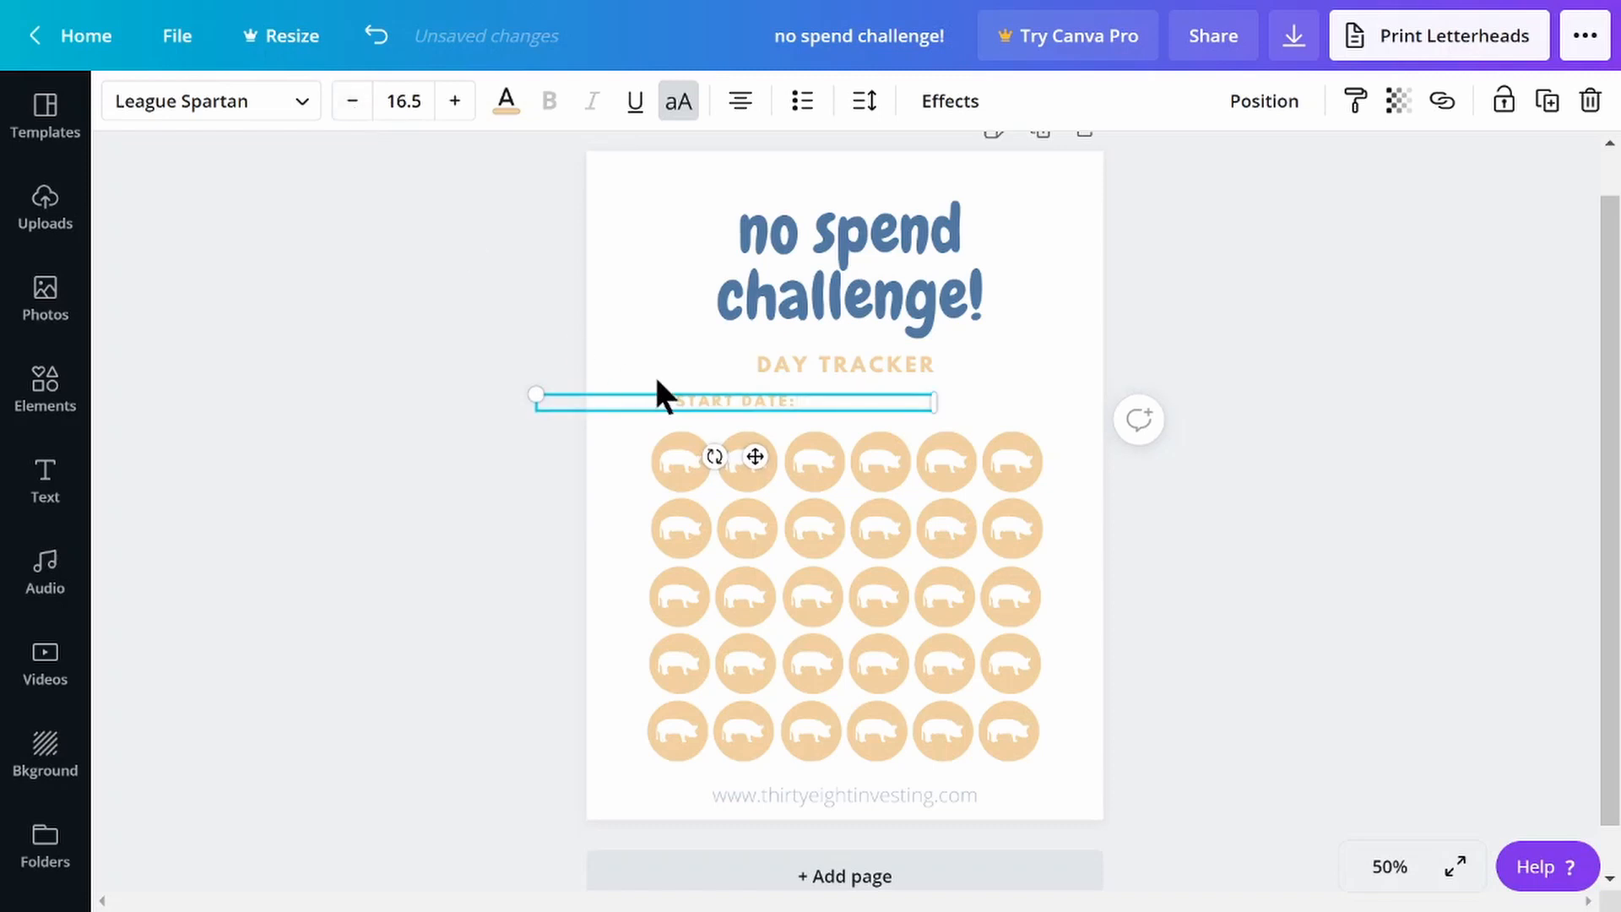
pyautogui.moveTo(760, 456); pyautogui.dragTo(742, 456)
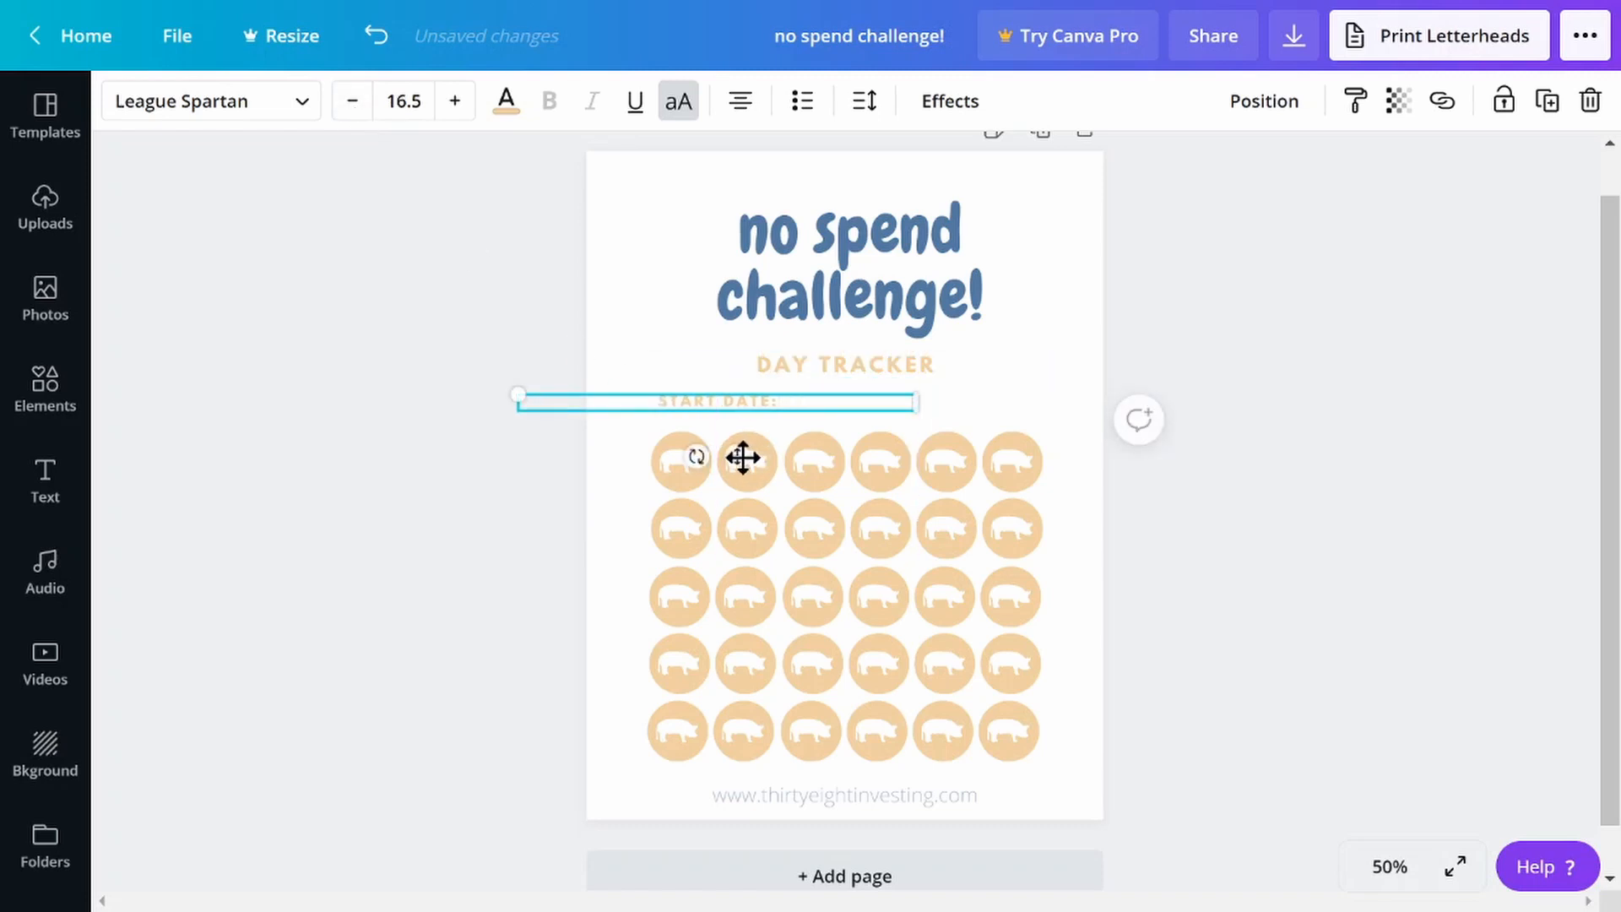
# Change the "START DATE:" text colour to the document's blue and deselect it
pyautogui.click(505, 103)
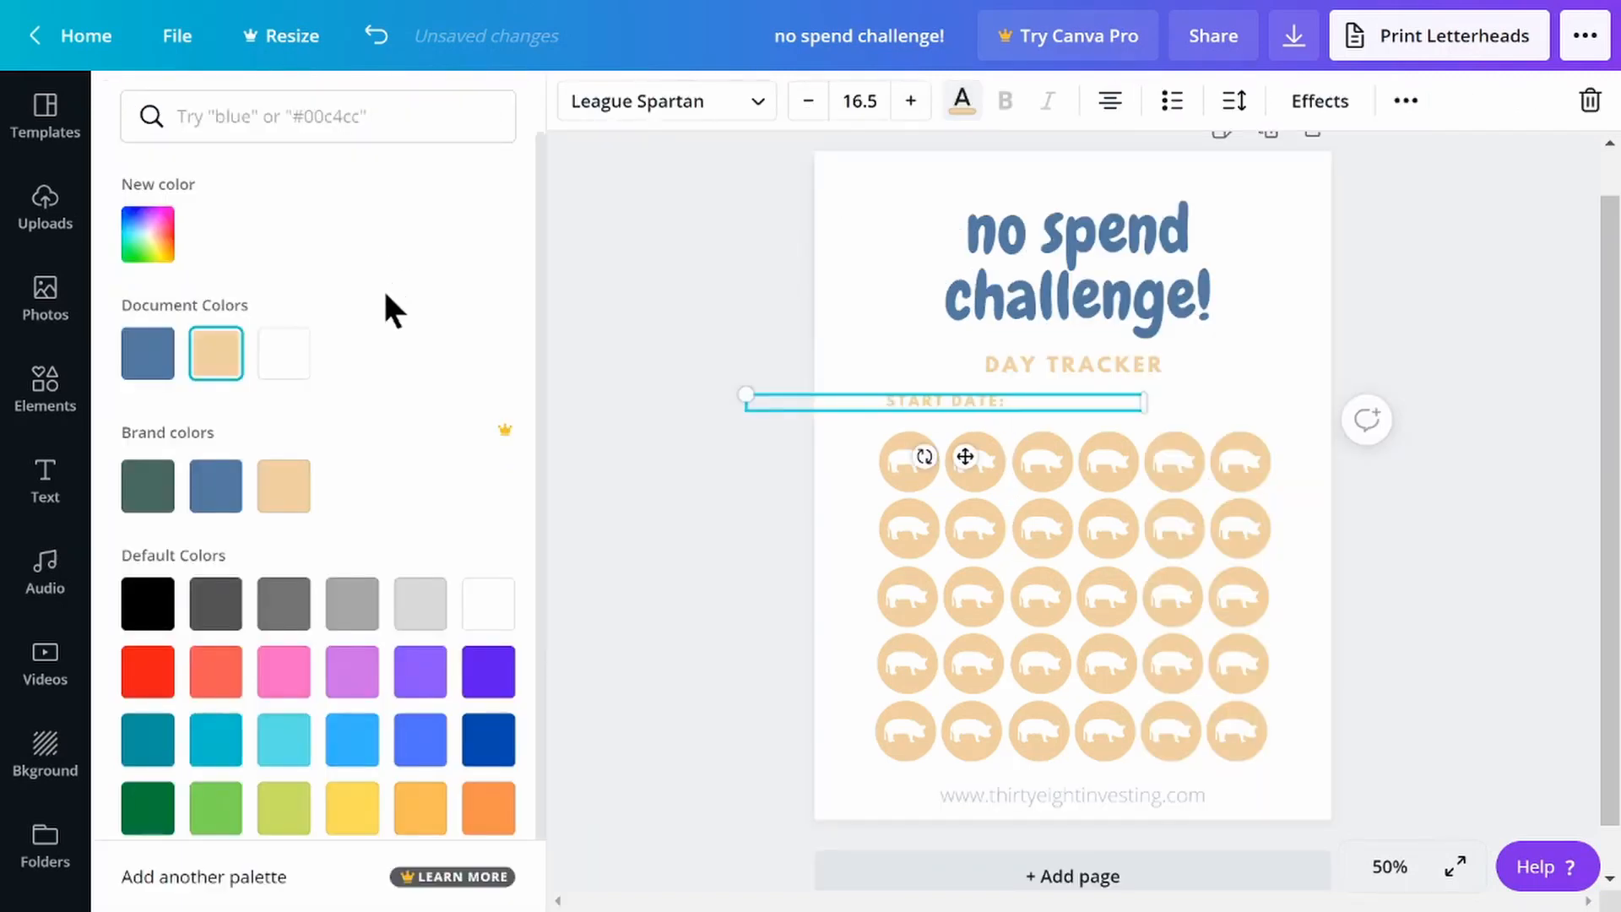
pyautogui.click(143, 356)
pyautogui.press('Escape')
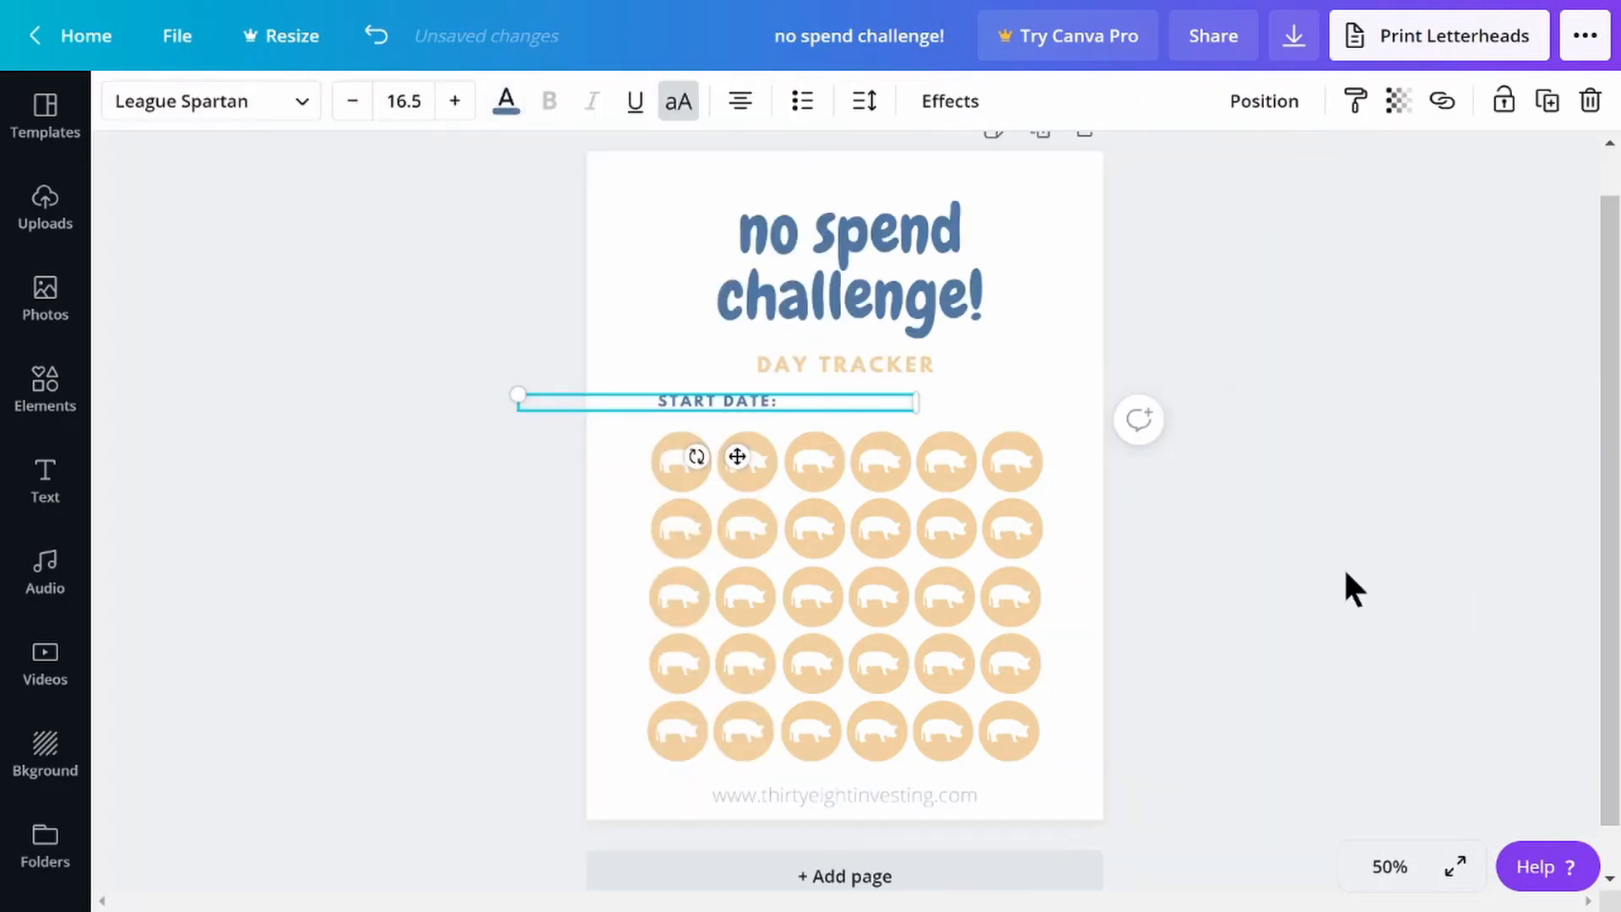
pyautogui.click(1348, 589)
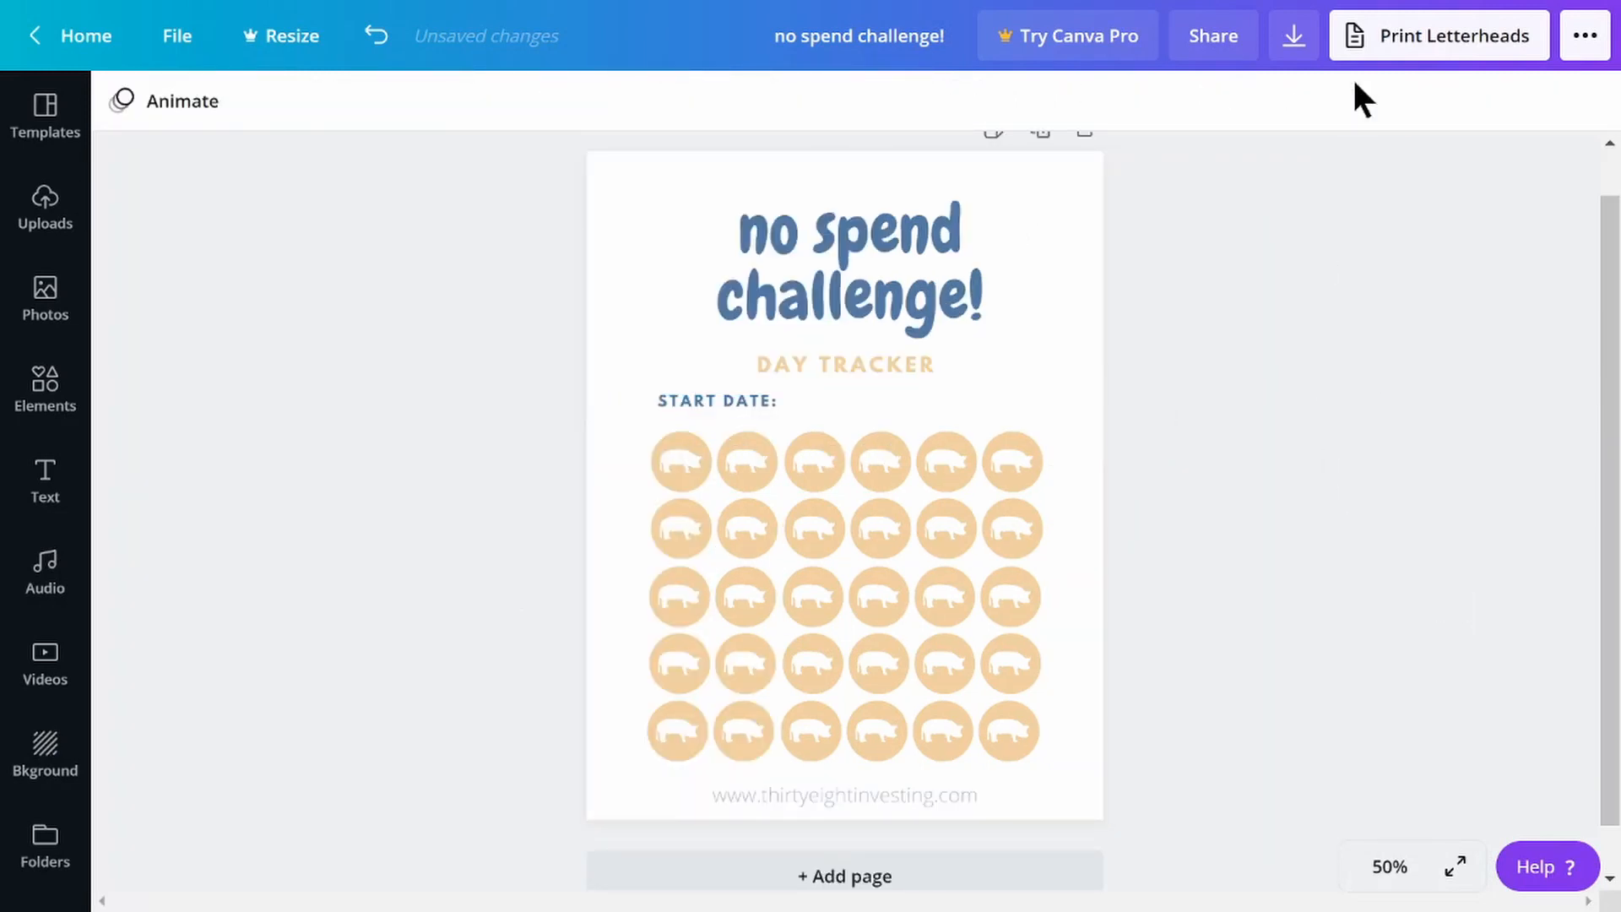
# Download the finished design as a PDF Print file without crop marks and bleed
pyautogui.click(1291, 35)
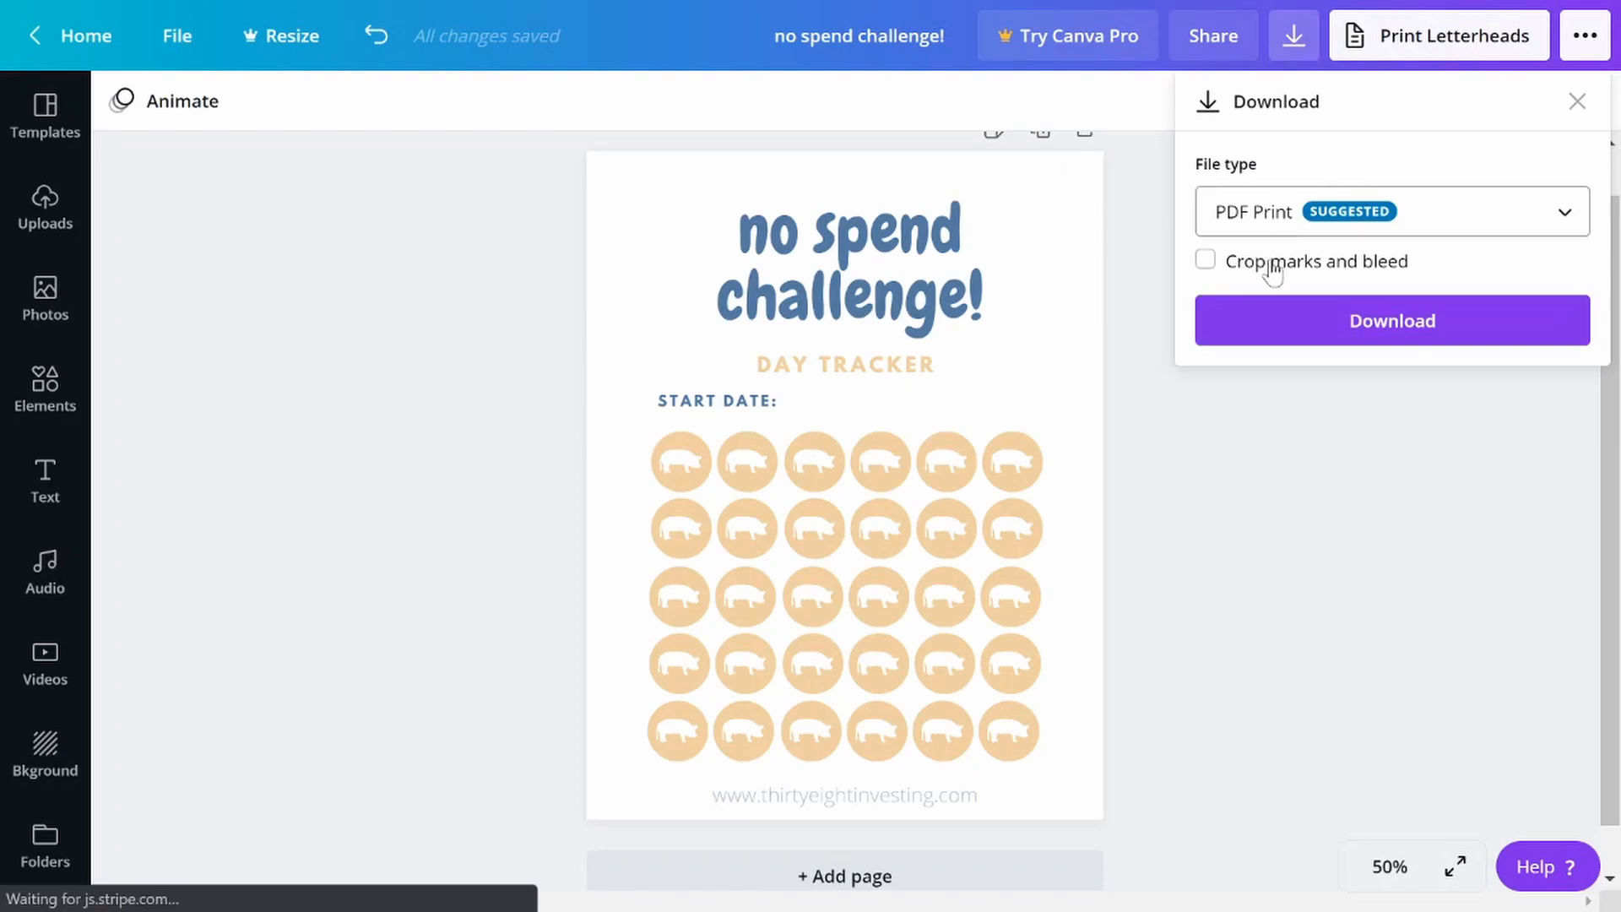
pyautogui.click(1342, 319)
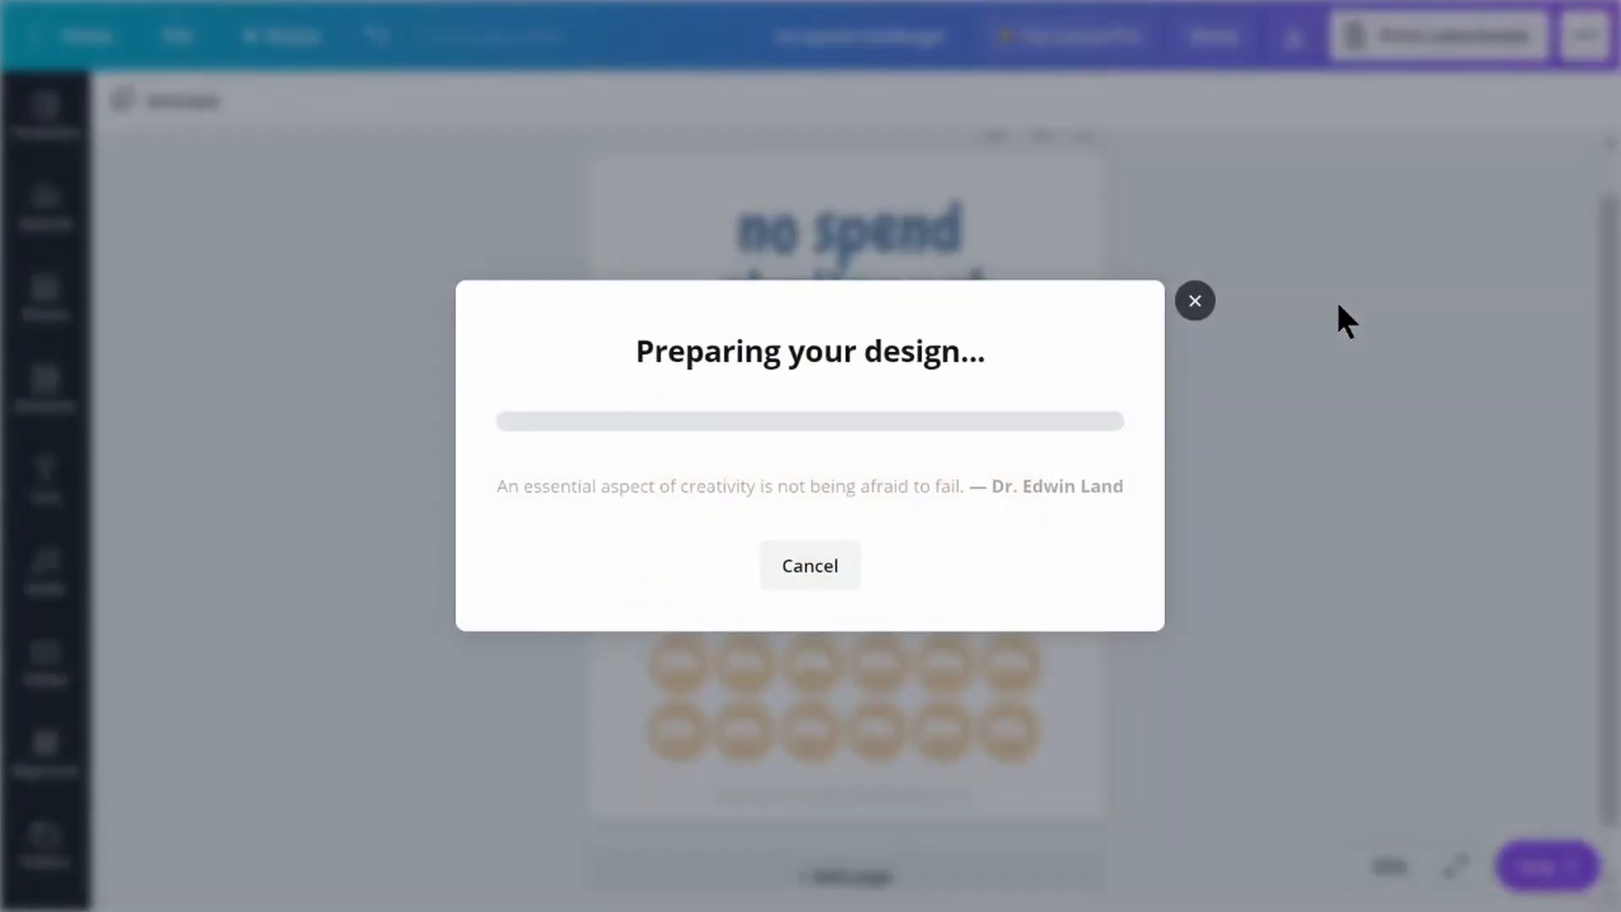